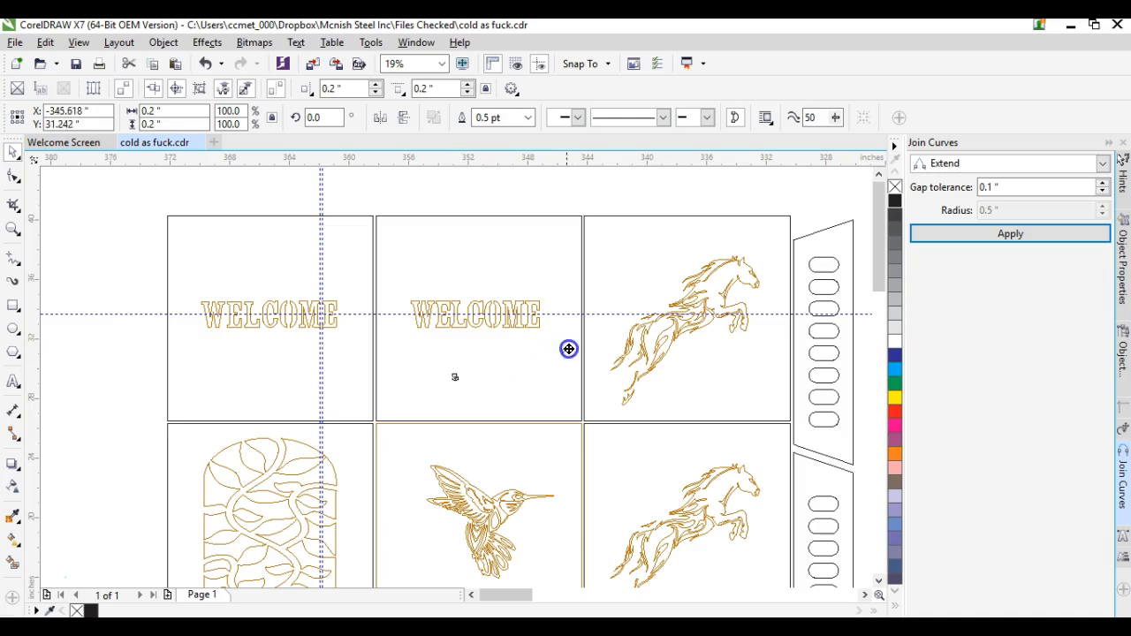
# - Move the small circle into the uppermost horse panel and delete the middle WELCOME panel
pyautogui.click(608, 330)
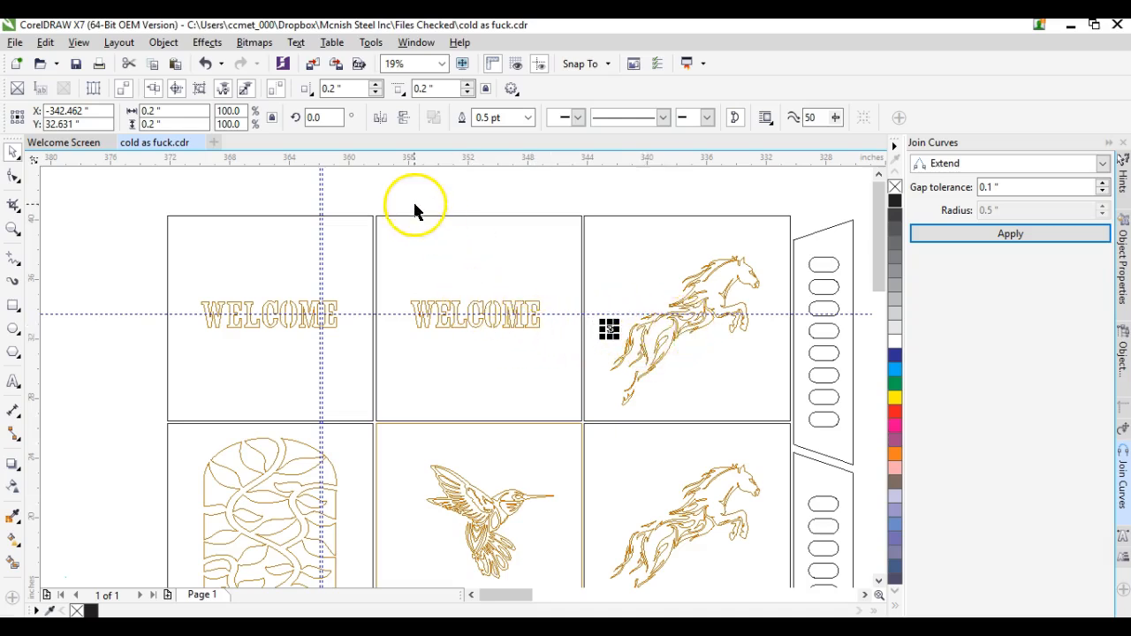
pyautogui.moveTo(373, 205); pyautogui.dragTo(588, 433)
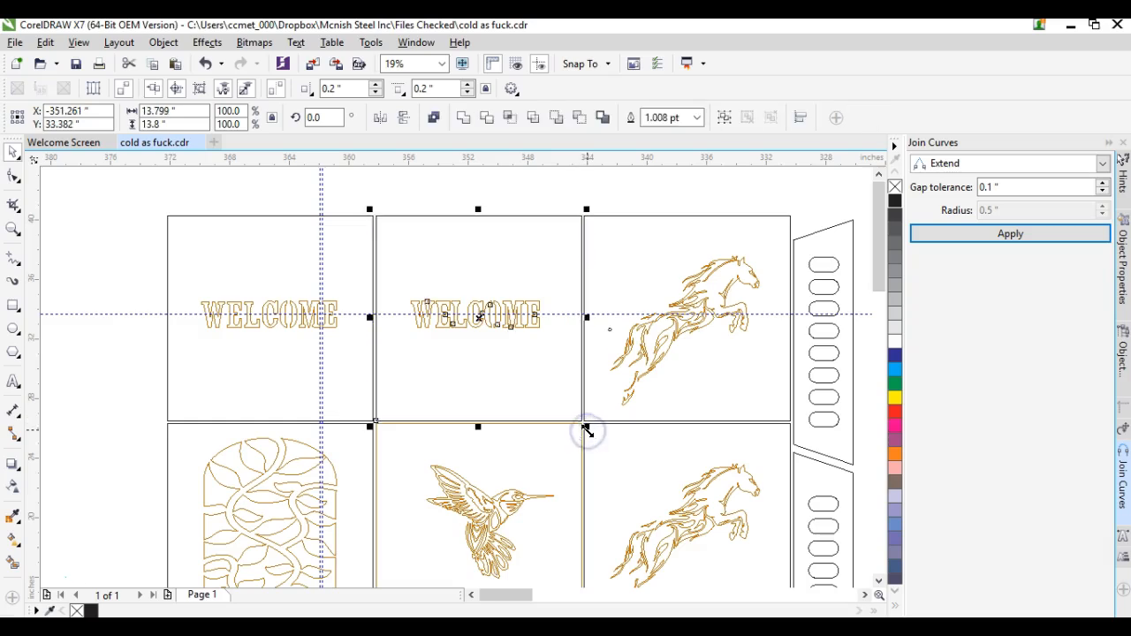
pyautogui.press('Delete')
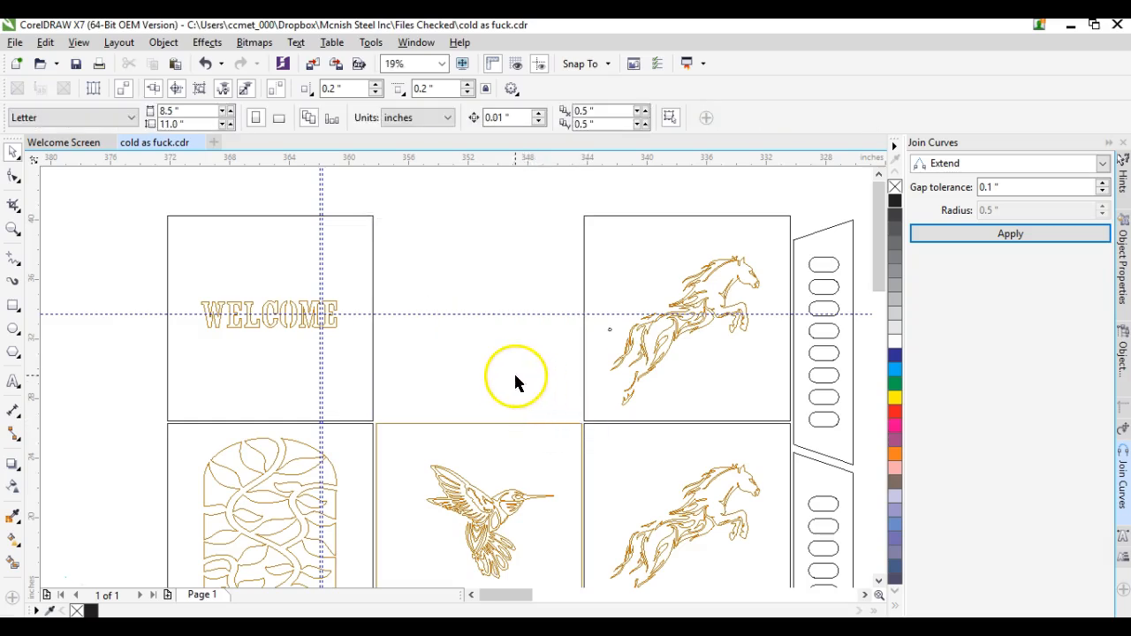
# - Place the 0.2-inch circle on the horse's tail to compare sizes, and move it out to the blank space beside the panel
pyautogui.scroll(-4, 452, 376)
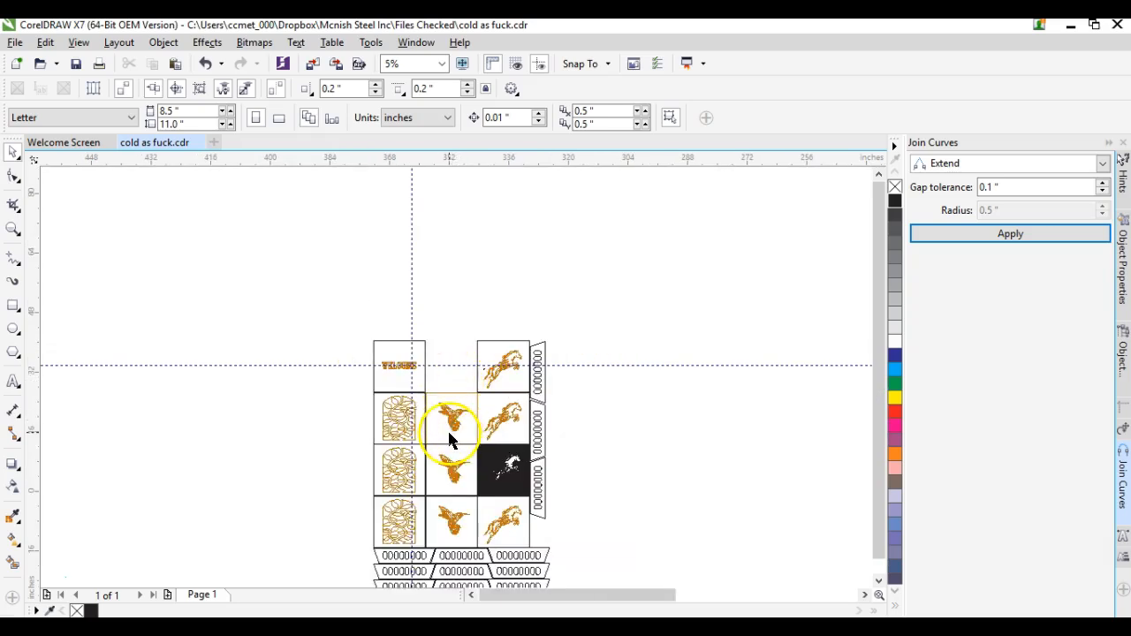
pyautogui.scroll(2, 447, 429)
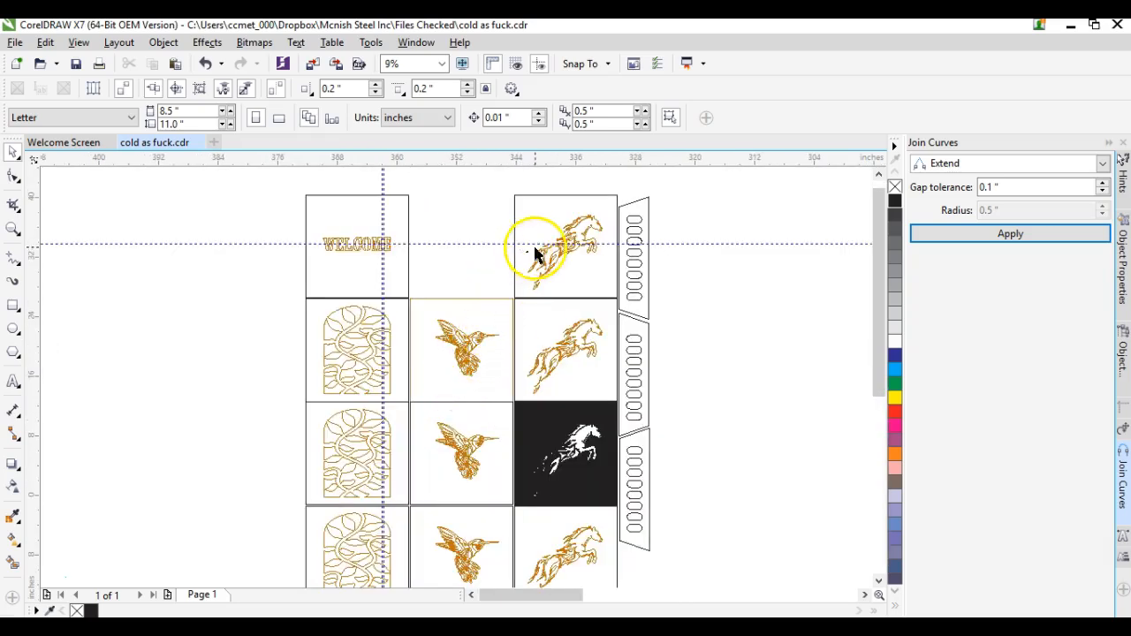
pyautogui.scroll(2, 536, 254)
pyautogui.scroll(2, 460, 382)
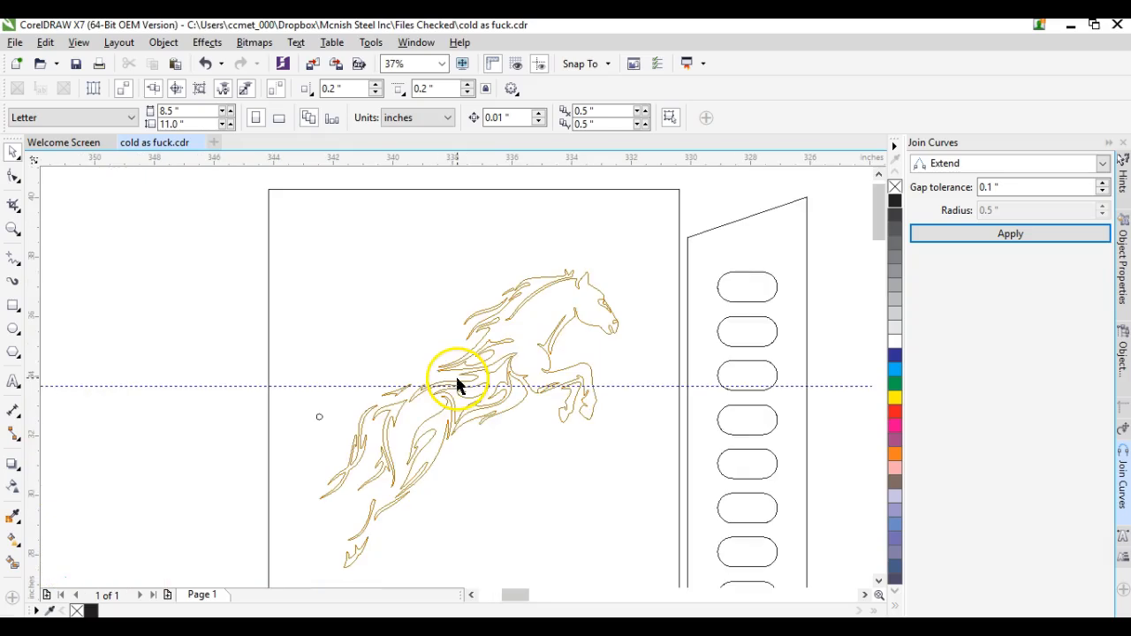
pyautogui.click(318, 418)
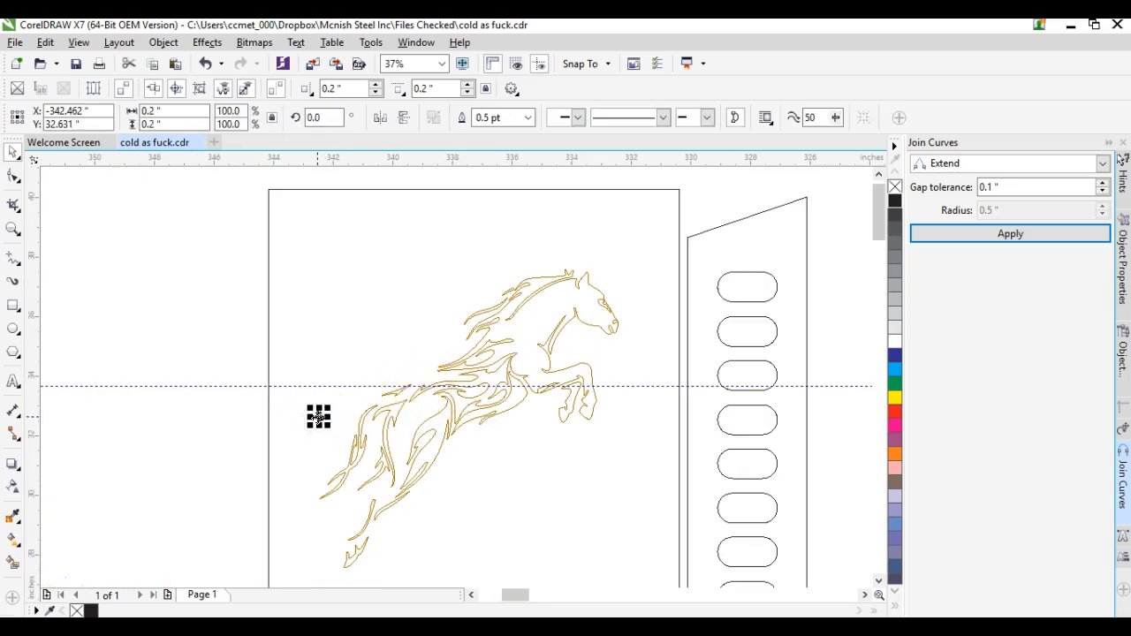
pyautogui.moveTo(318, 417); pyautogui.dragTo(358, 442)
pyautogui.scroll(5, 358, 442)
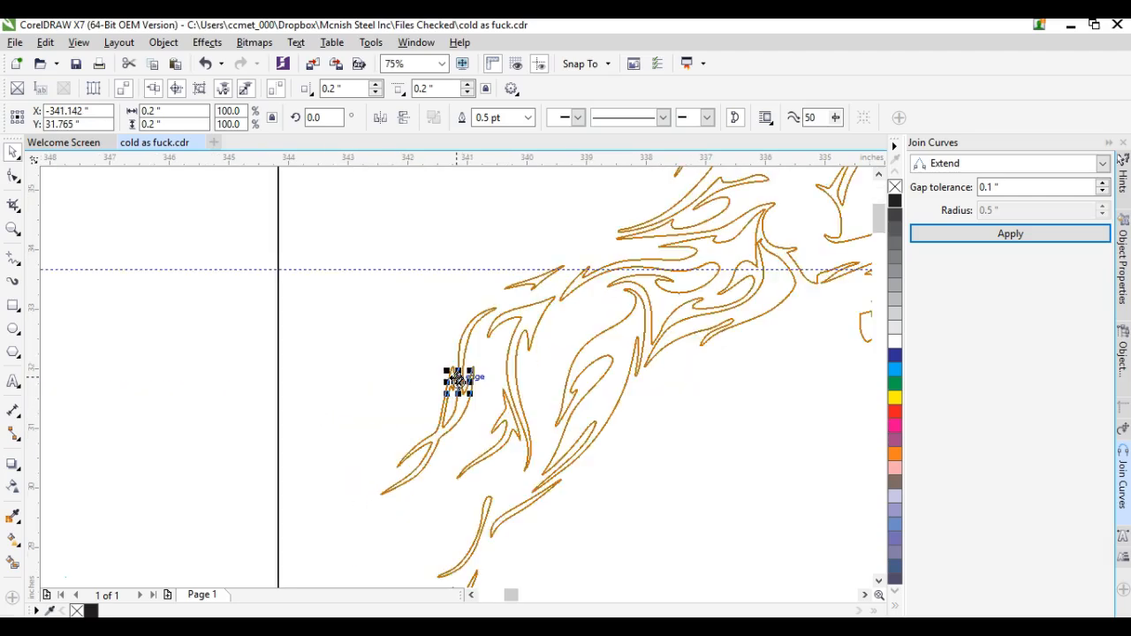
pyautogui.moveTo(469, 406); pyautogui.dragTo(327, 359)
pyautogui.scroll(-5, 457, 394)
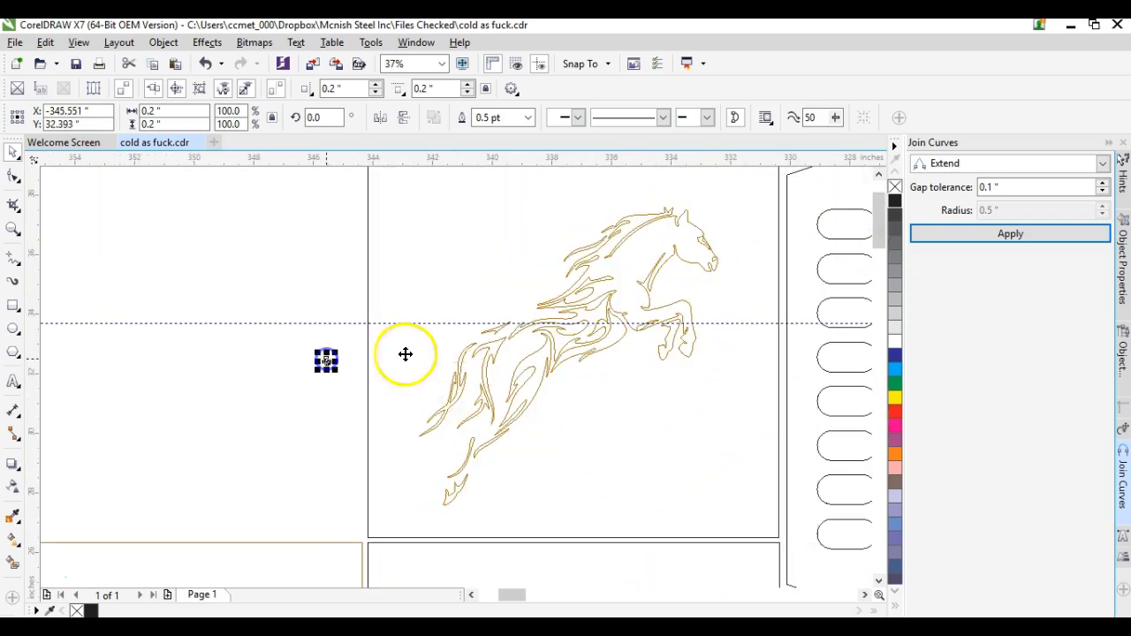
# - Examine the separate curve segments around the horse's hindquarters by selecting them one after another
pyautogui.click(495, 355)
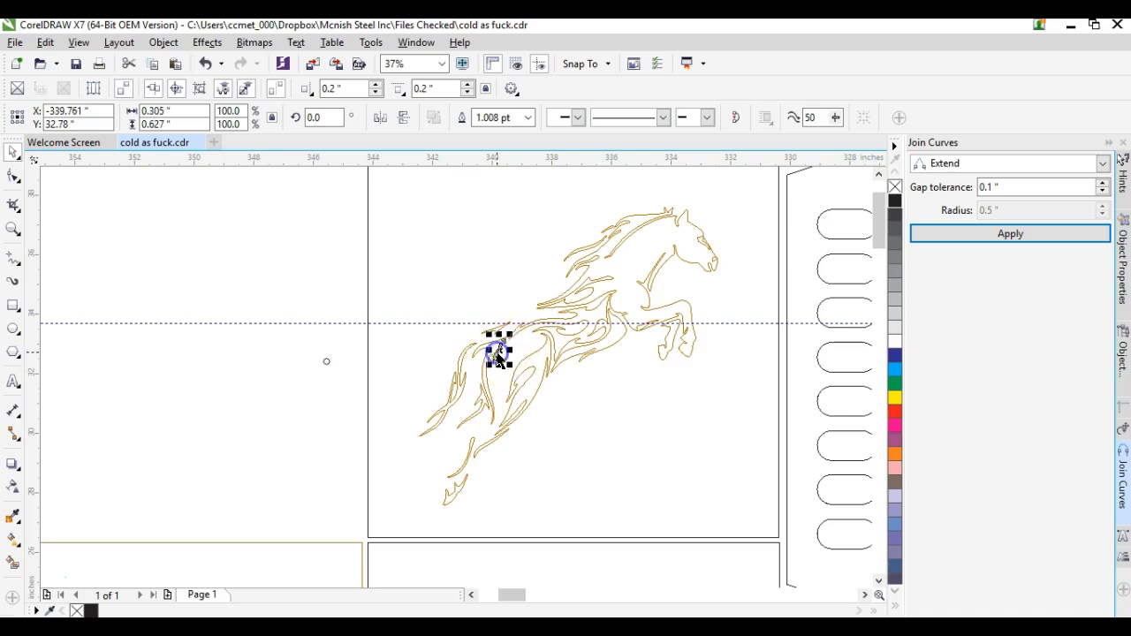
pyautogui.scroll(4, 495, 354)
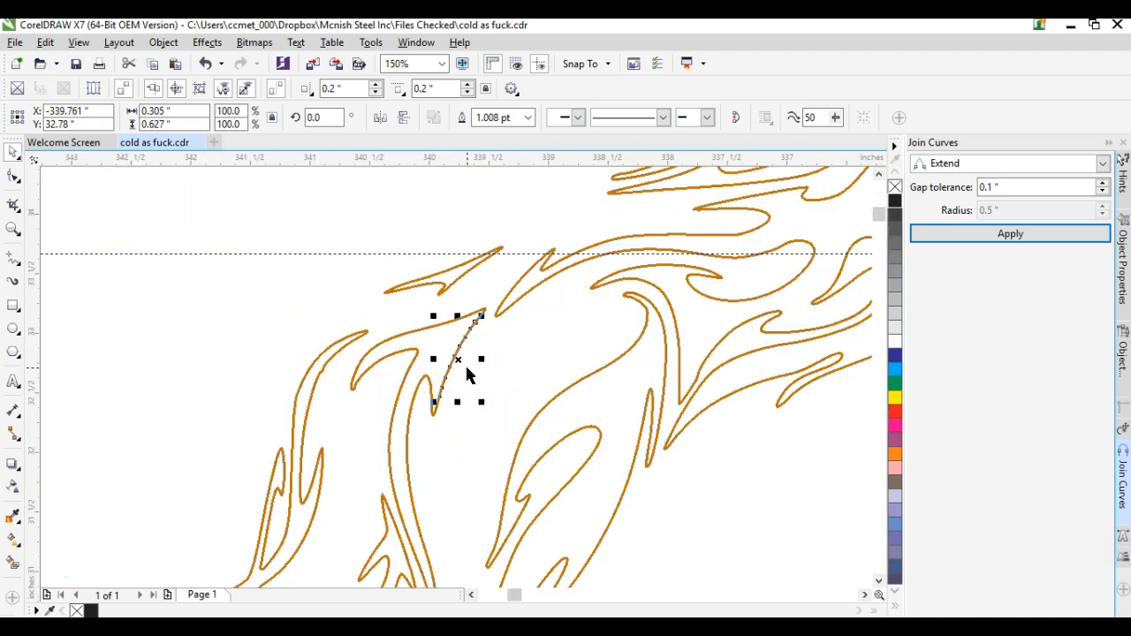
pyautogui.click(466, 353)
pyautogui.click(442, 329)
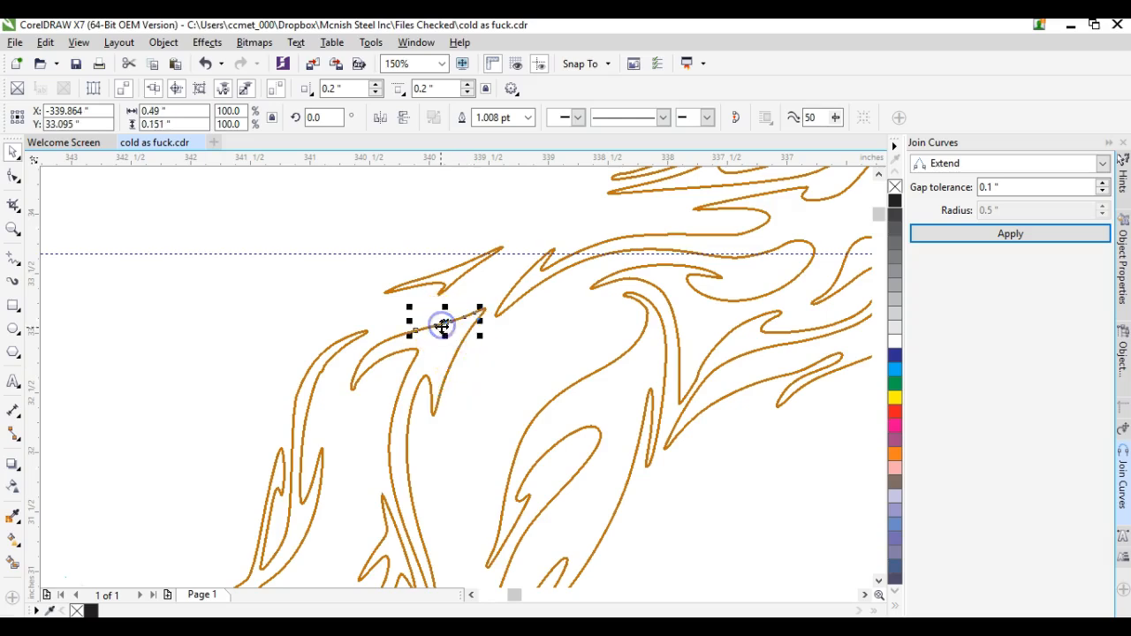
pyautogui.click(386, 348)
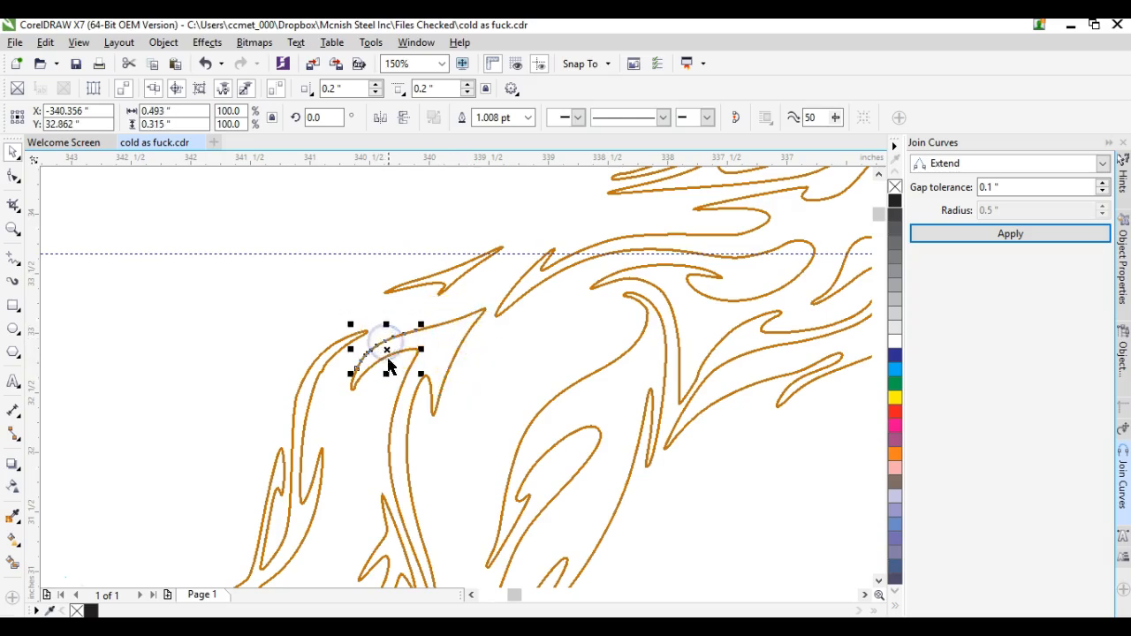
pyautogui.click(394, 358)
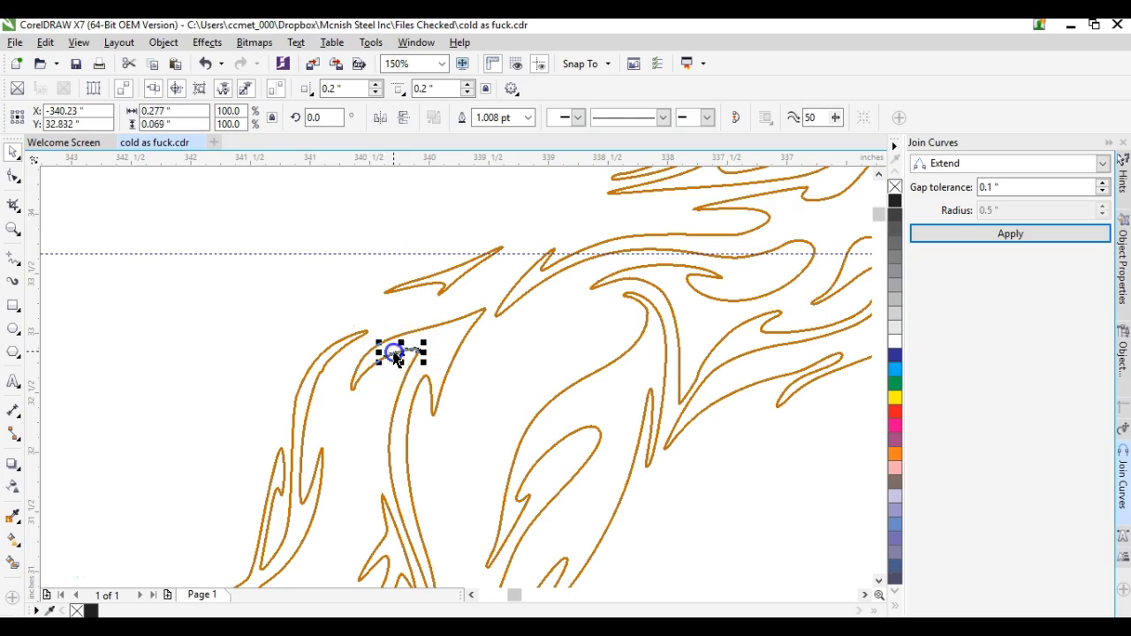
pyautogui.click(367, 378)
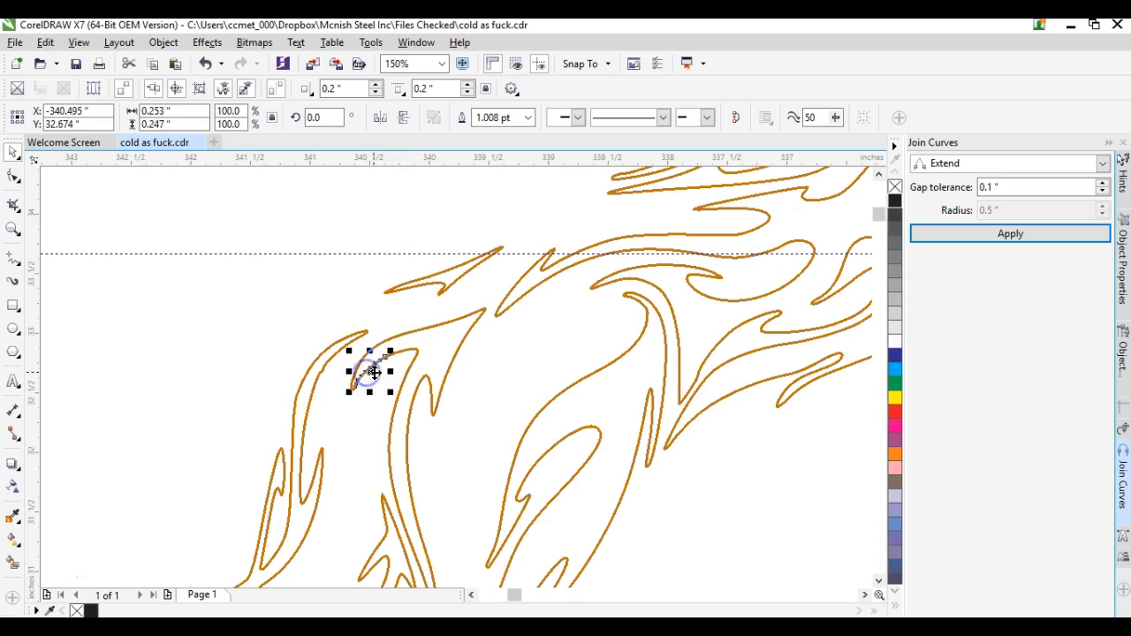
pyautogui.scroll(2, 371, 374)
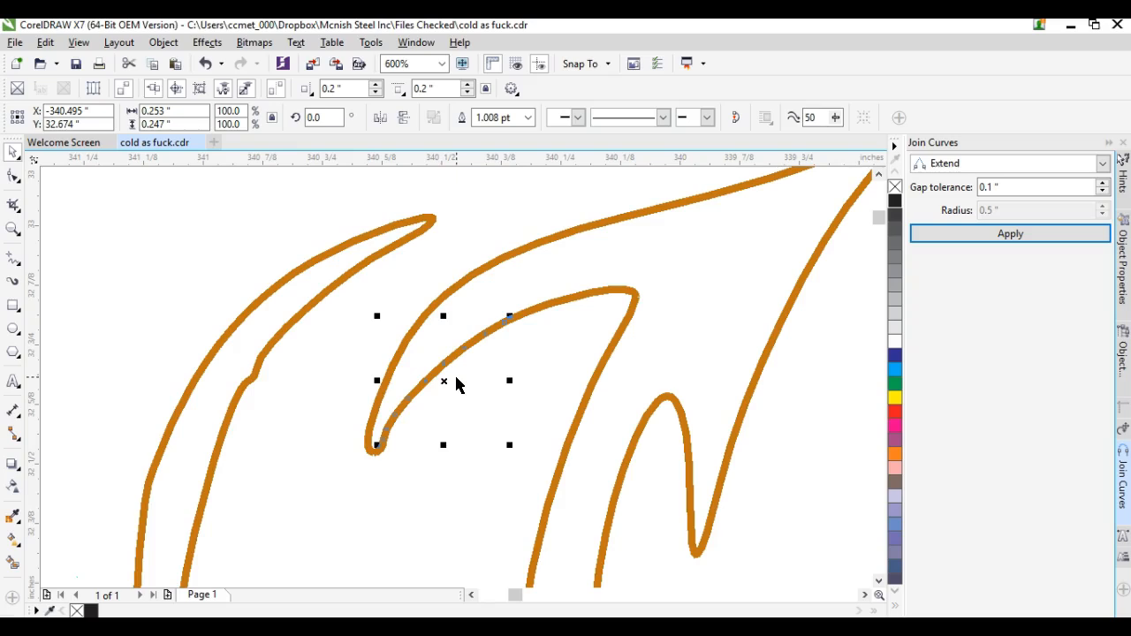
pyautogui.scroll(-2, 456, 383)
pyautogui.scroll(-2, 456, 382)
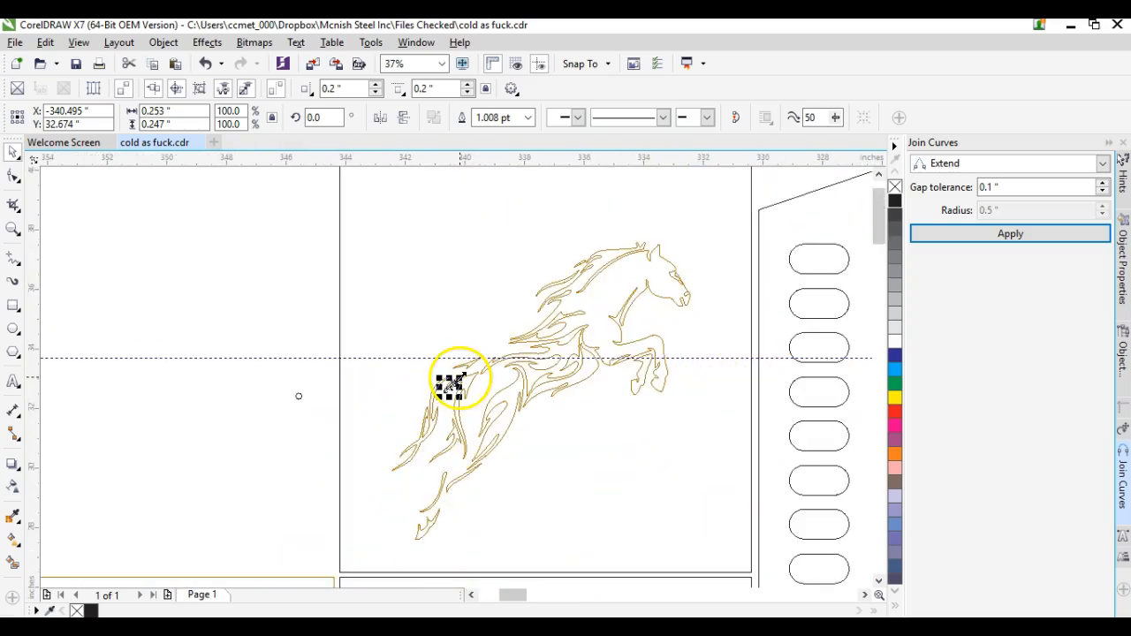
# - Select all the curves of the uppermost horse and combine them into a single object
pyautogui.click(320, 224)
pyautogui.moveTo(321, 209); pyautogui.dragTo(713, 549)
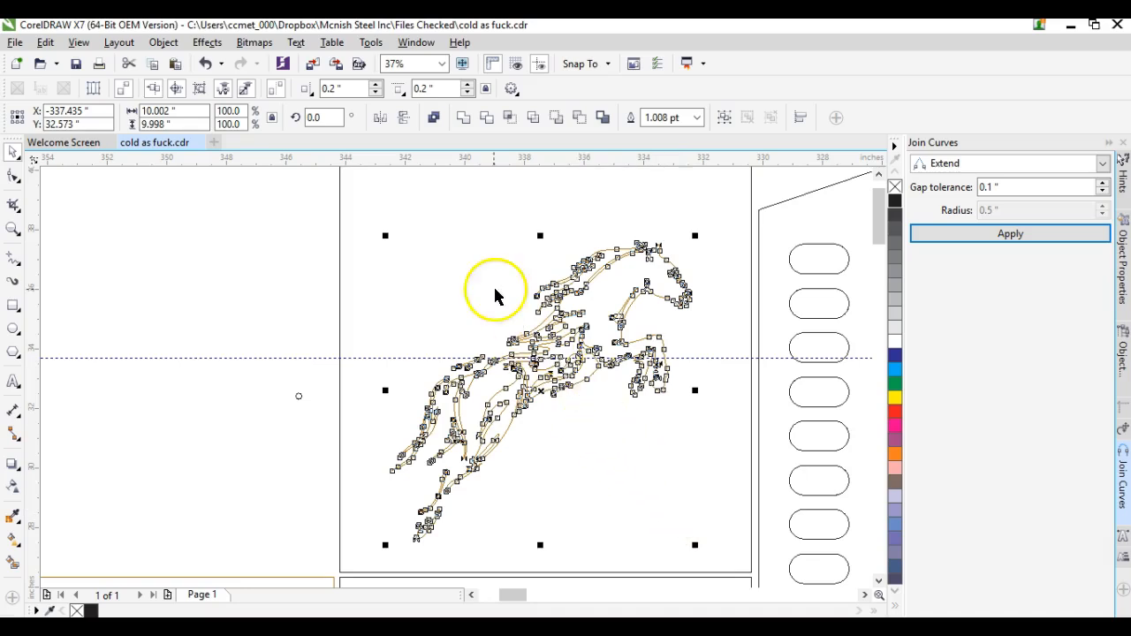
pyautogui.click(433, 119)
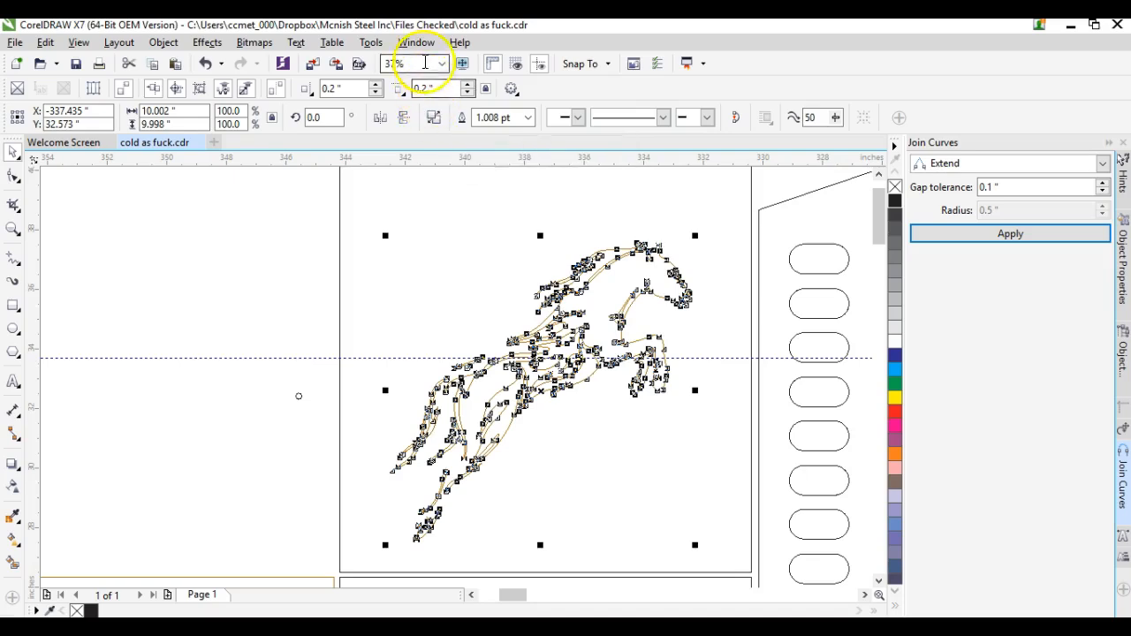
# - Close the Join Curves docker and bring it back up
pyautogui.click(416, 44)
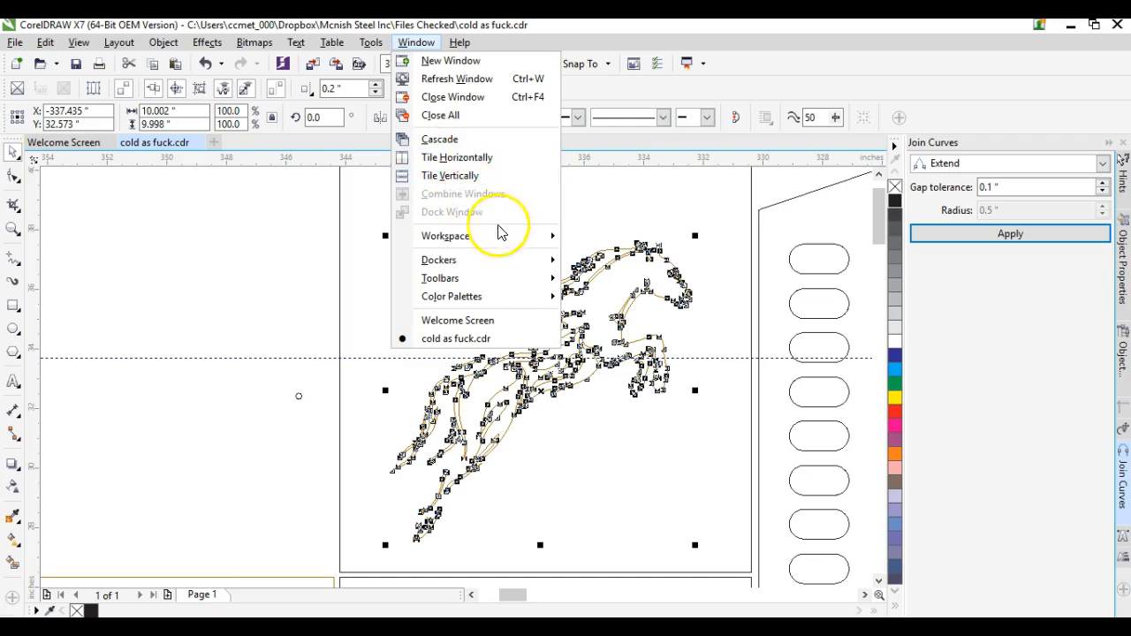
pyautogui.moveTo(545, 260)
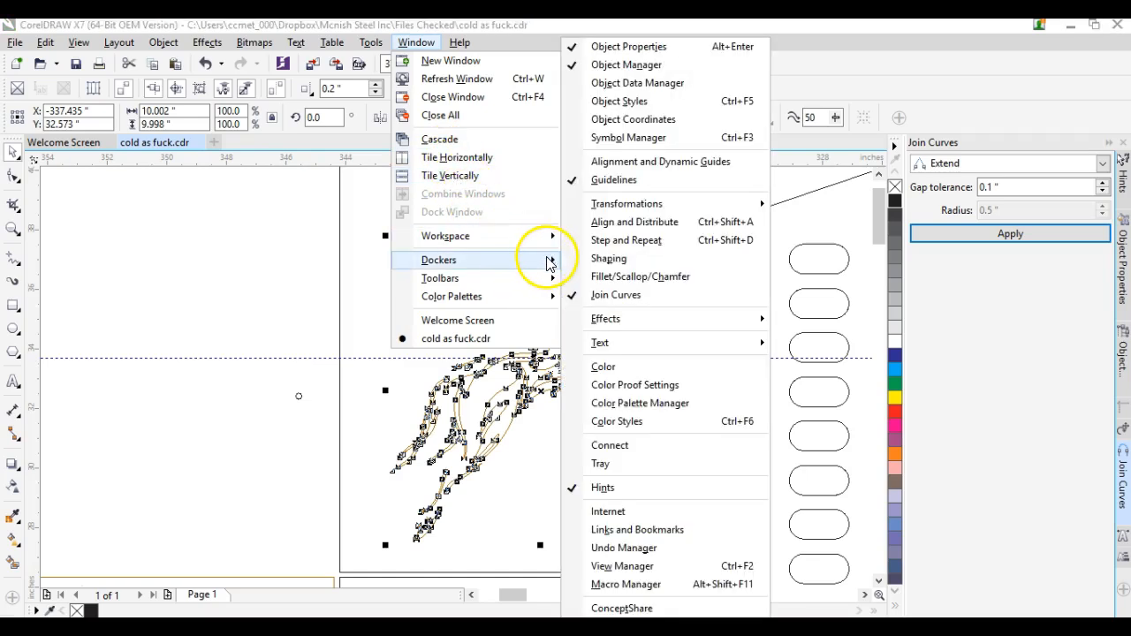
pyautogui.click(616, 295)
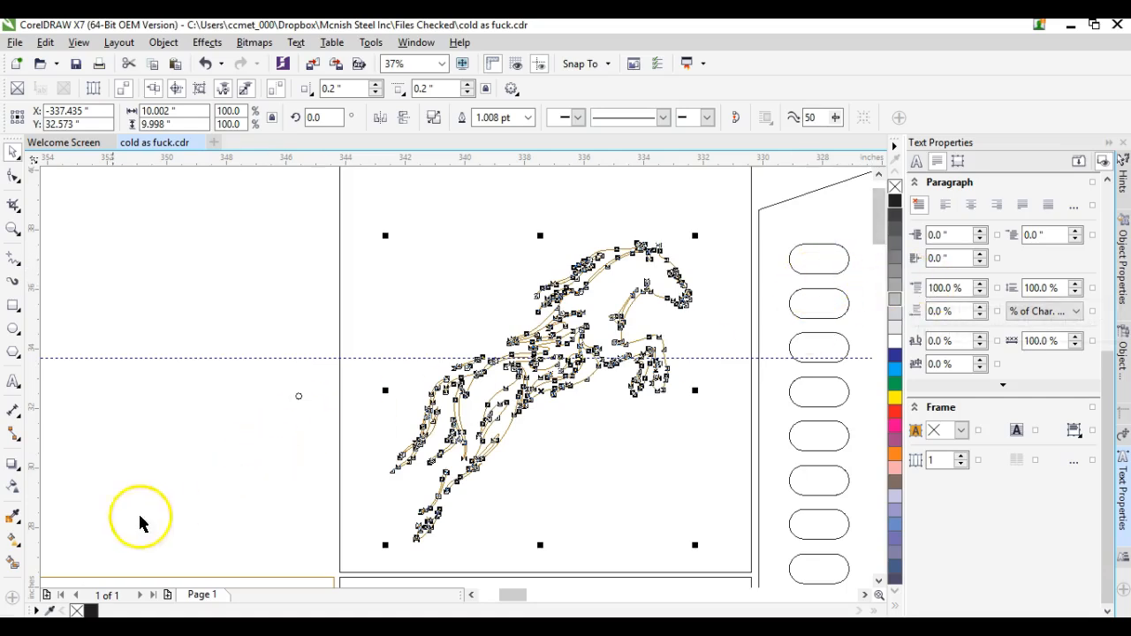
pyautogui.click(38, 579)
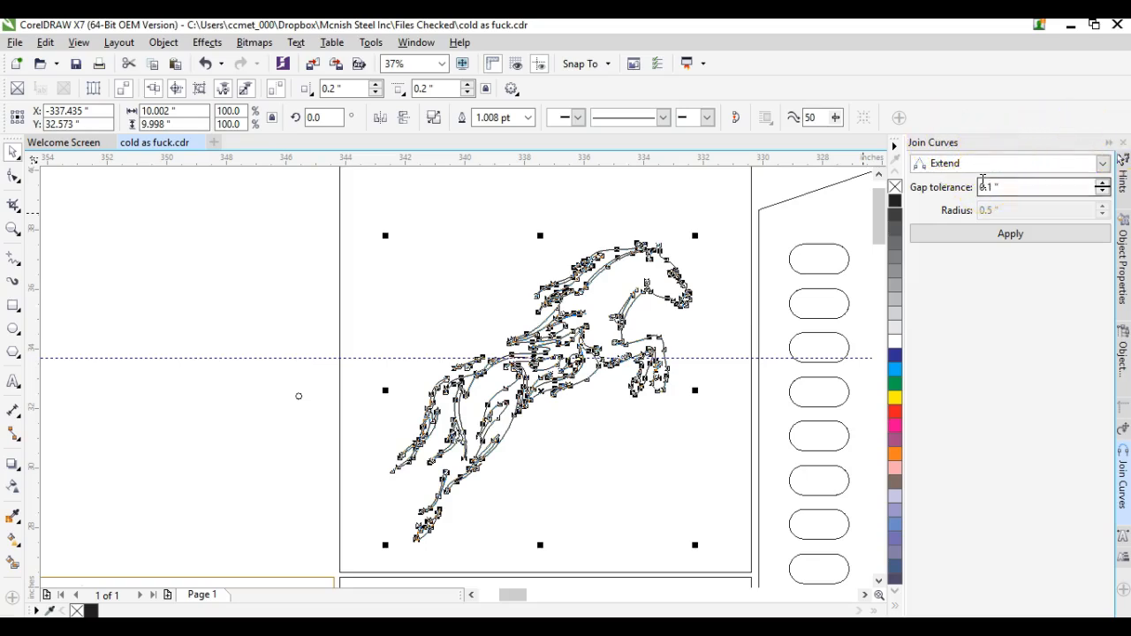
# - Examine at high magnification the break between two curve segments at a node on the horse's back
pyautogui.click(968, 201)
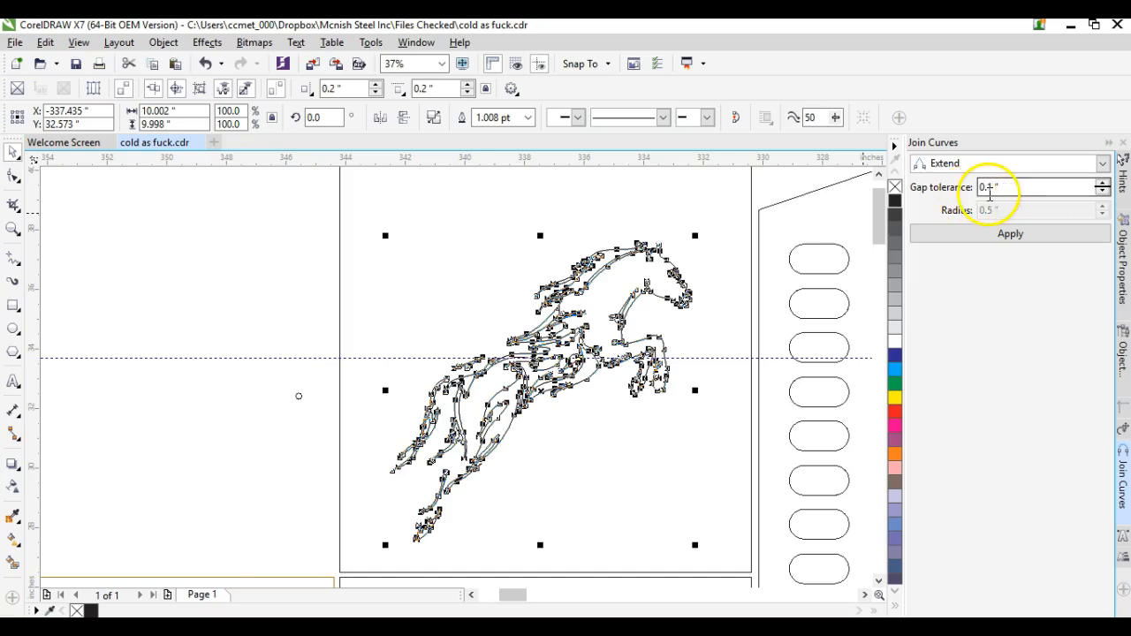
pyautogui.click(673, 303)
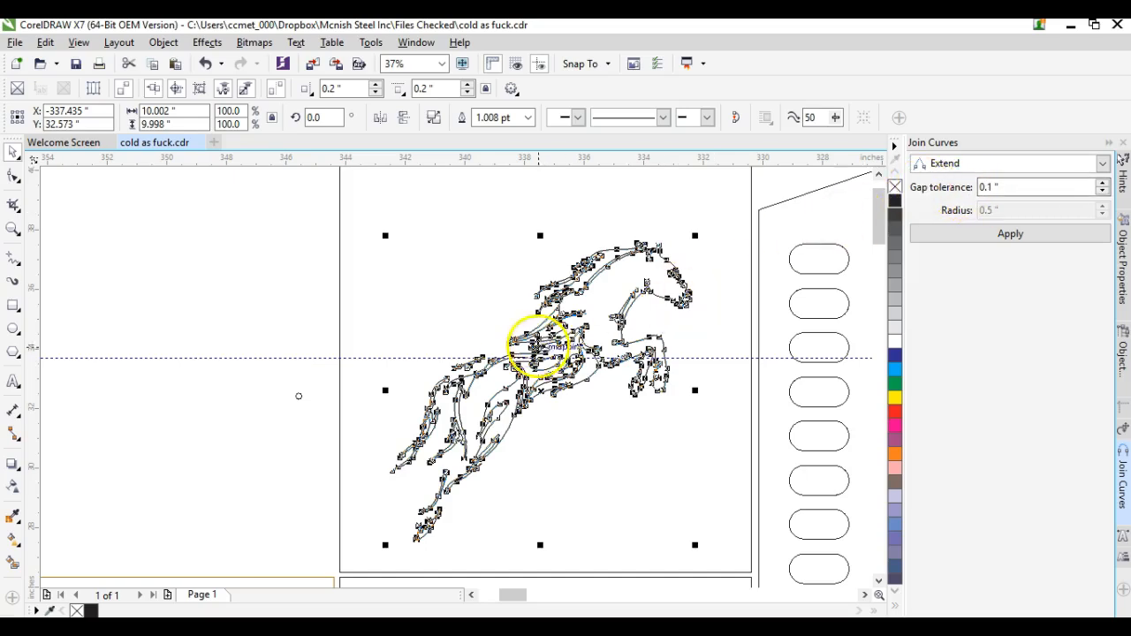
pyautogui.scroll(5, 454, 379)
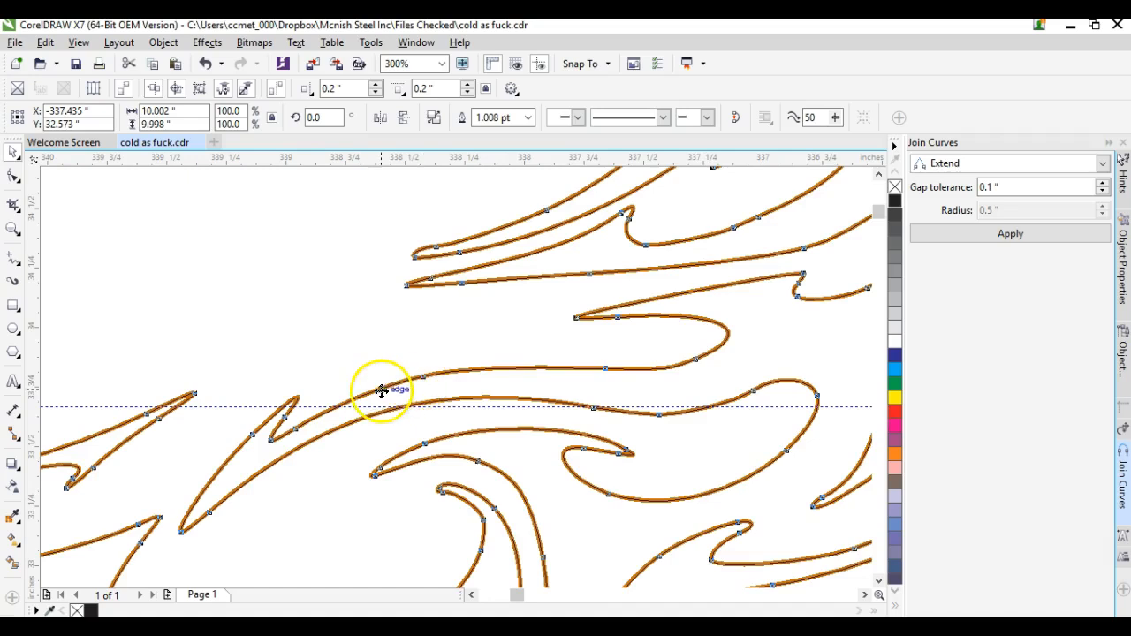
pyautogui.scroll(2, 425, 380)
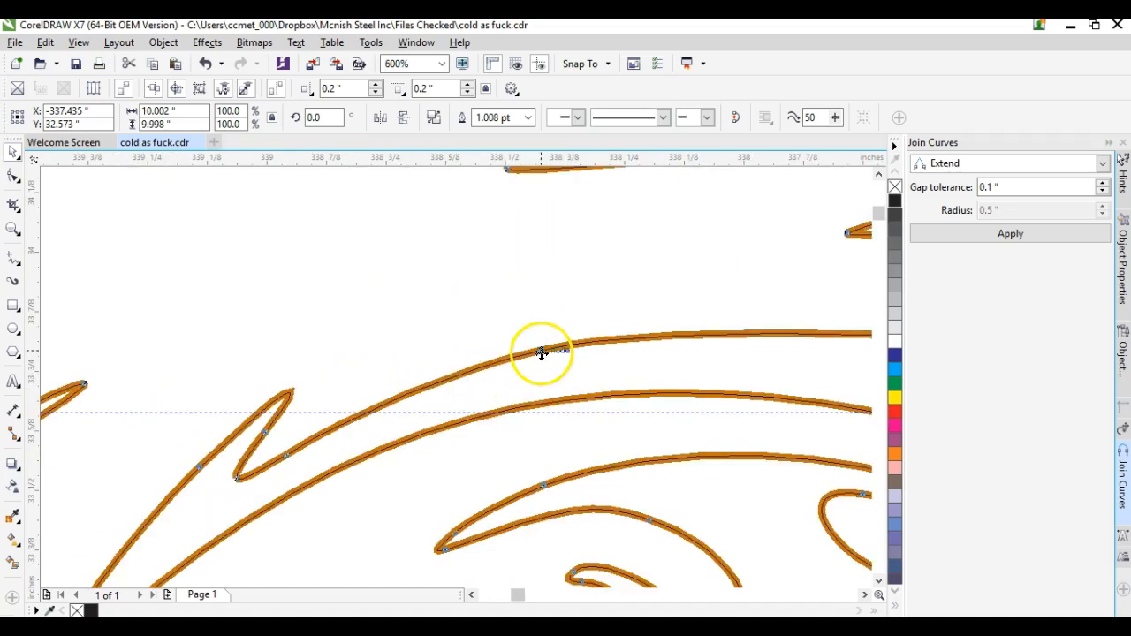
pyautogui.scroll(4, 454, 378)
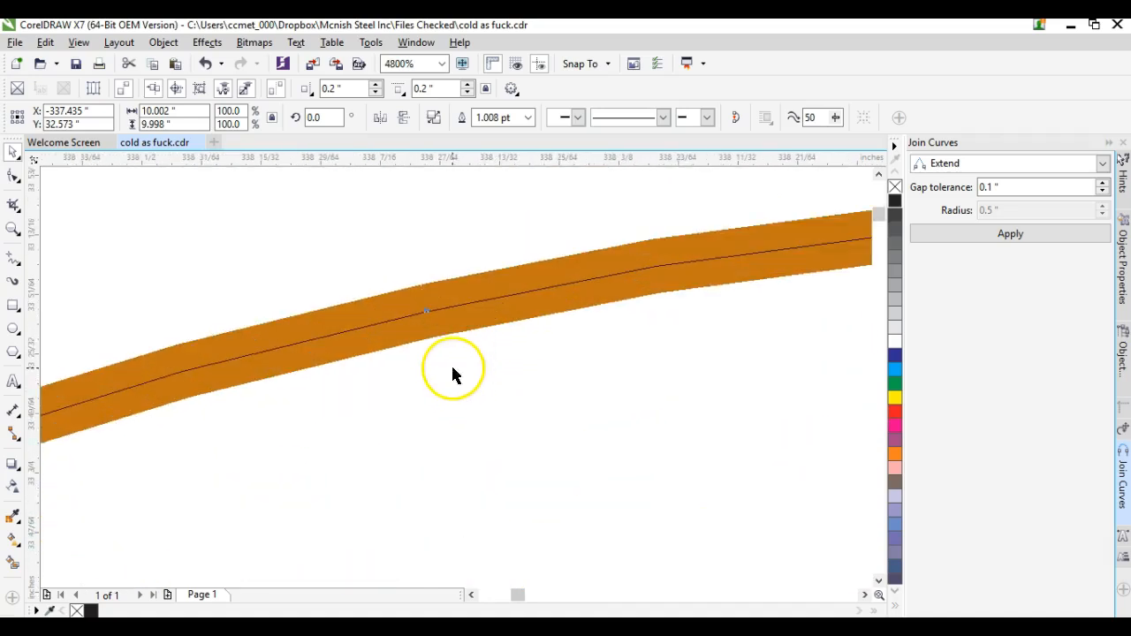
pyautogui.scroll(4, 456, 378)
pyautogui.scroll(2, 457, 379)
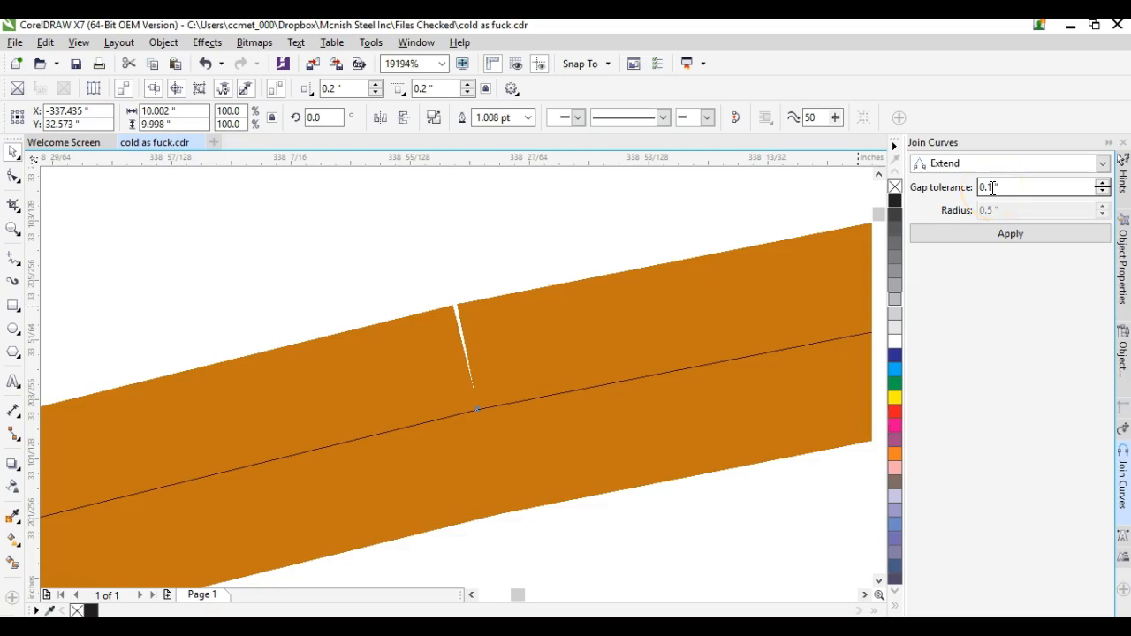
# - Join the combined horse's curve segments using Extend with a 0.1-inch gap tolerance
pyautogui.click(1001, 234)
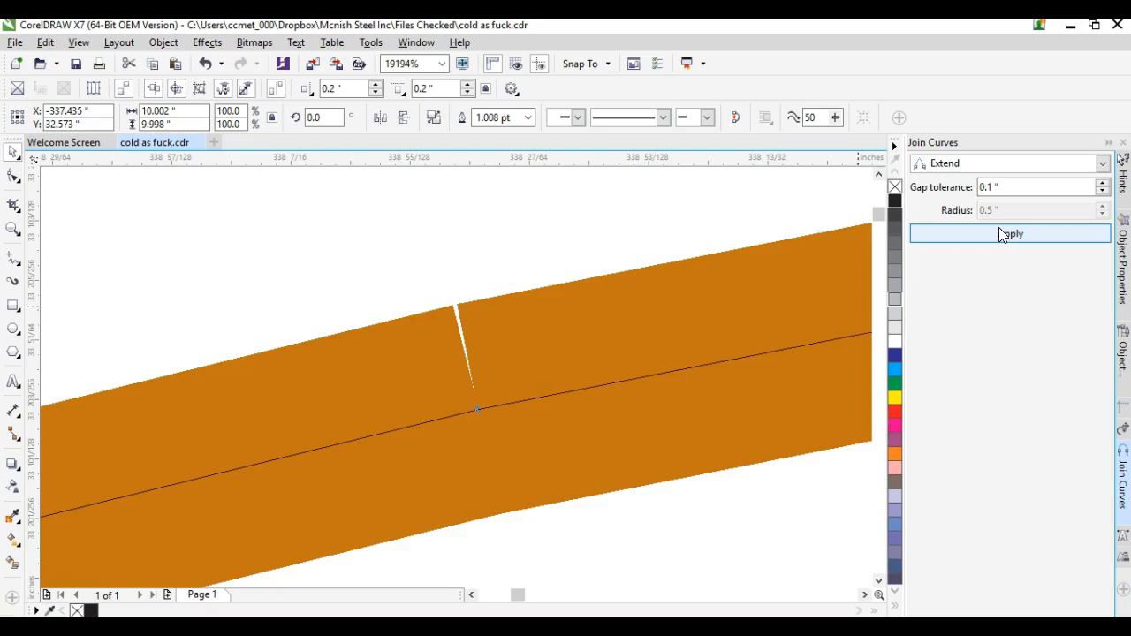
pyautogui.click(990, 187)
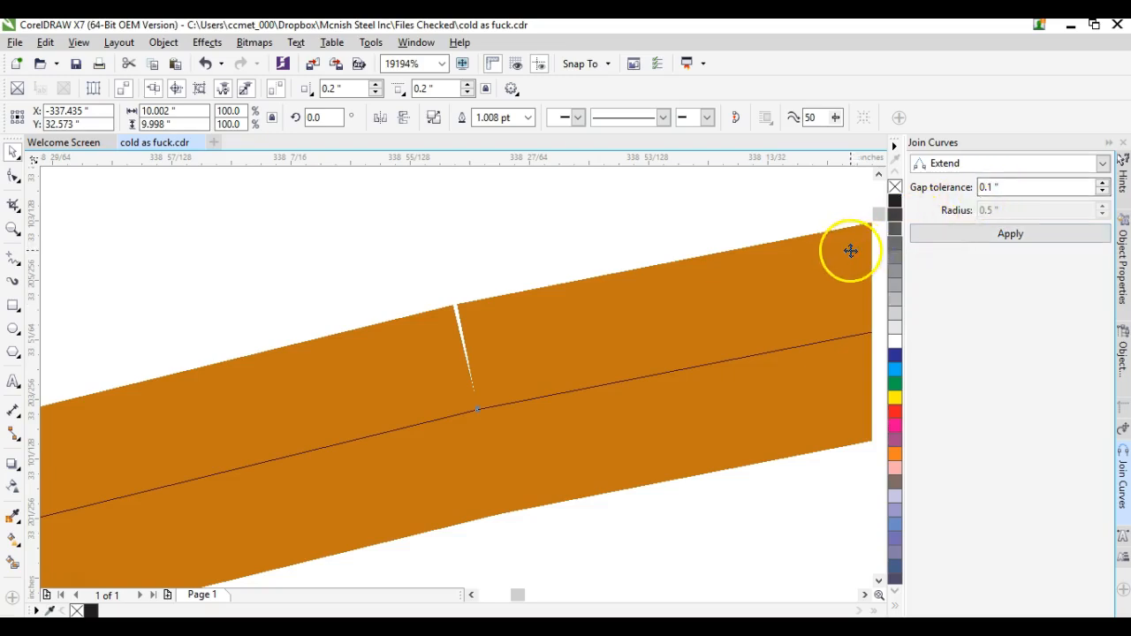
pyautogui.scroll(-2, 398, 398)
pyautogui.click(986, 238)
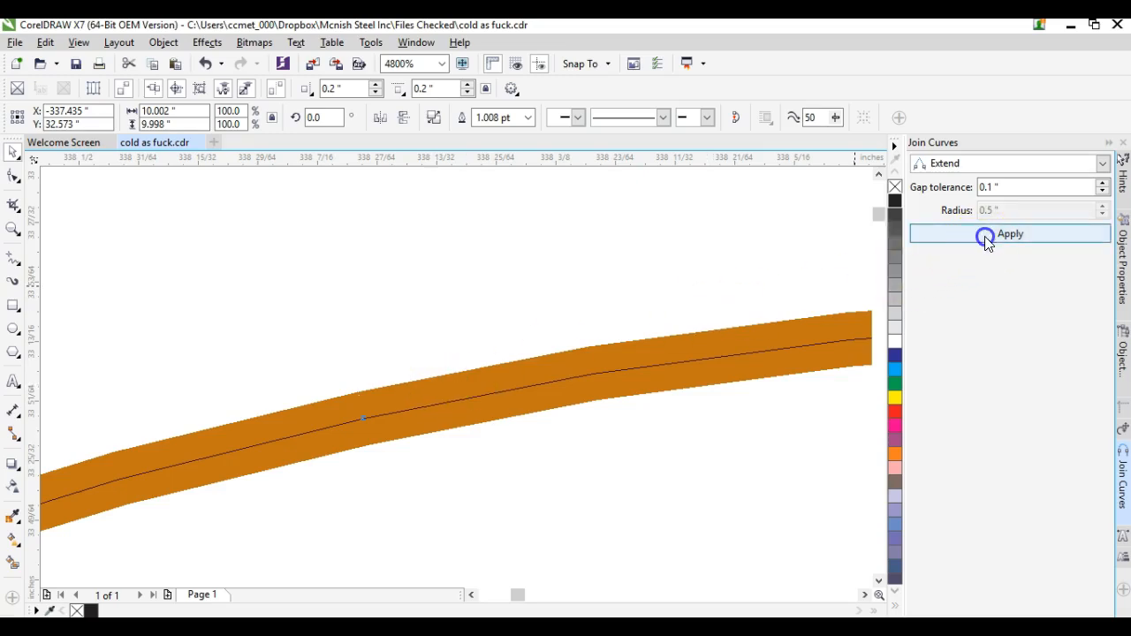
# - Examine the joined nodes along the horse's back with the Shape tool
pyautogui.click(447, 400)
pyautogui.press('F10')
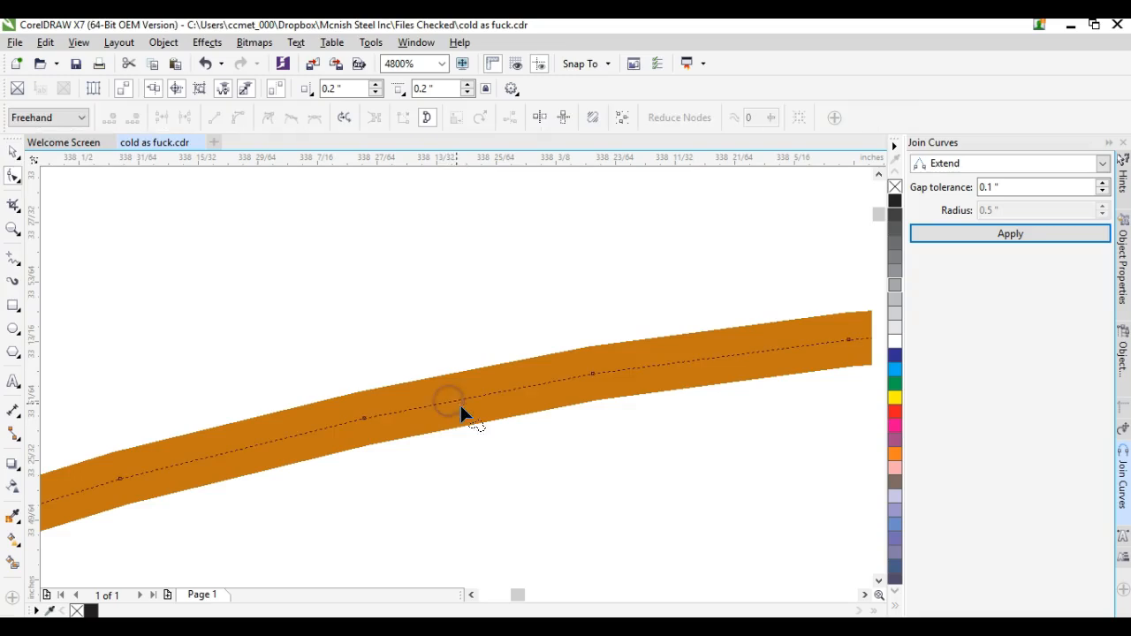
pyautogui.scroll(2, 455, 374)
pyautogui.click(456, 377)
pyautogui.scroll(-2, 455, 377)
pyautogui.scroll(2, 455, 375)
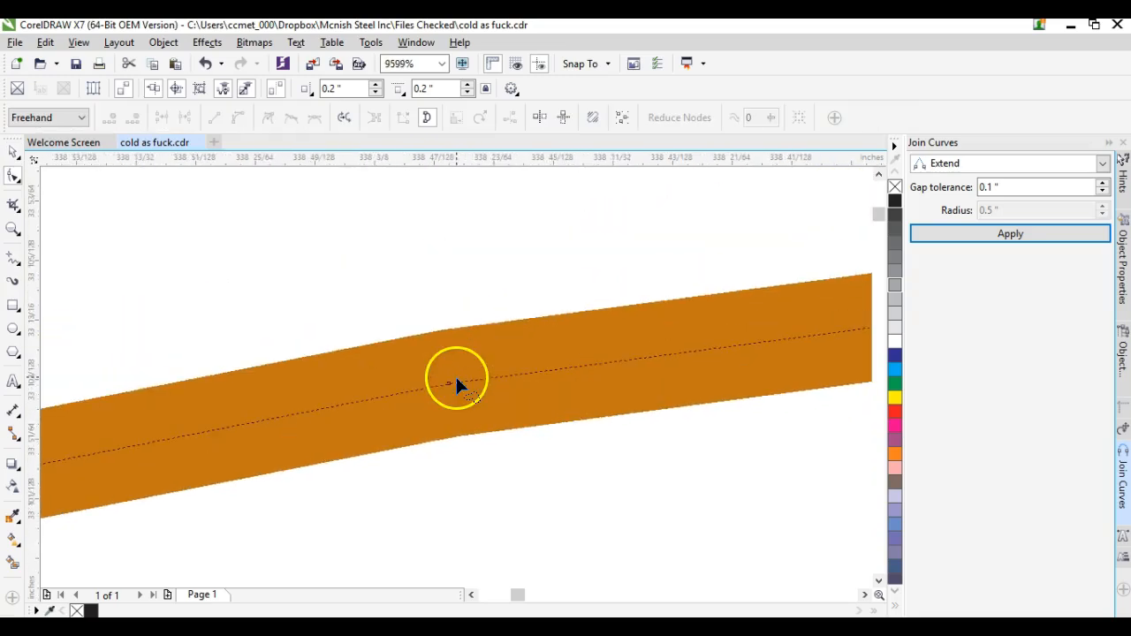
pyautogui.scroll(-8, 455, 378)
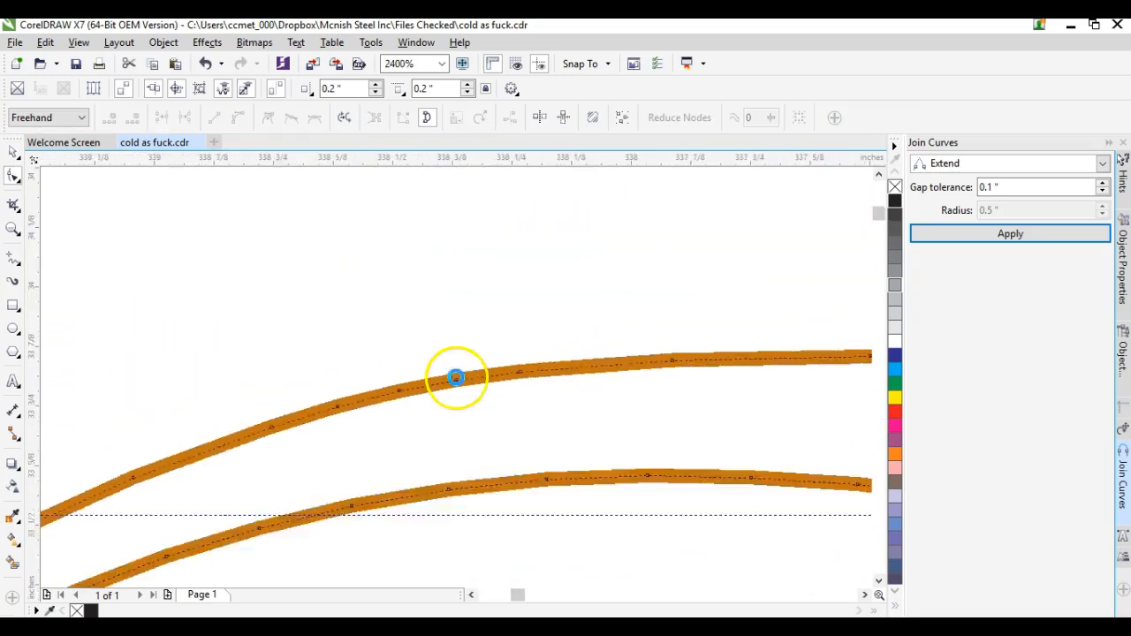
# - Break the joined horse curve apart into its separate closed shapes and clear the selection
pyautogui.scroll(-1, 456, 384)
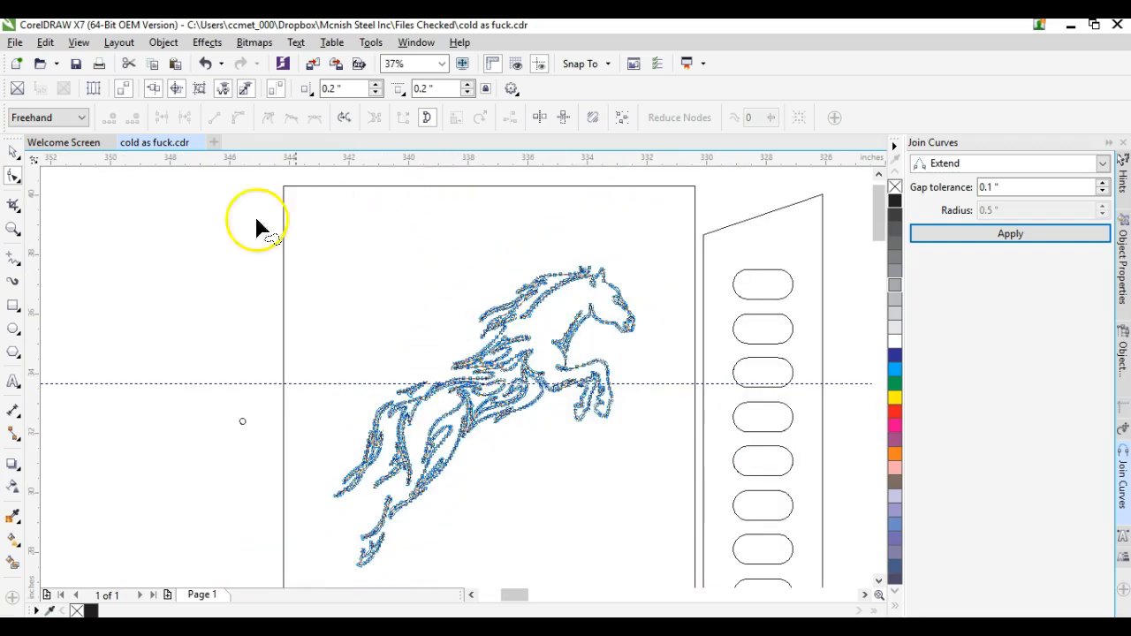
pyautogui.click(13, 152)
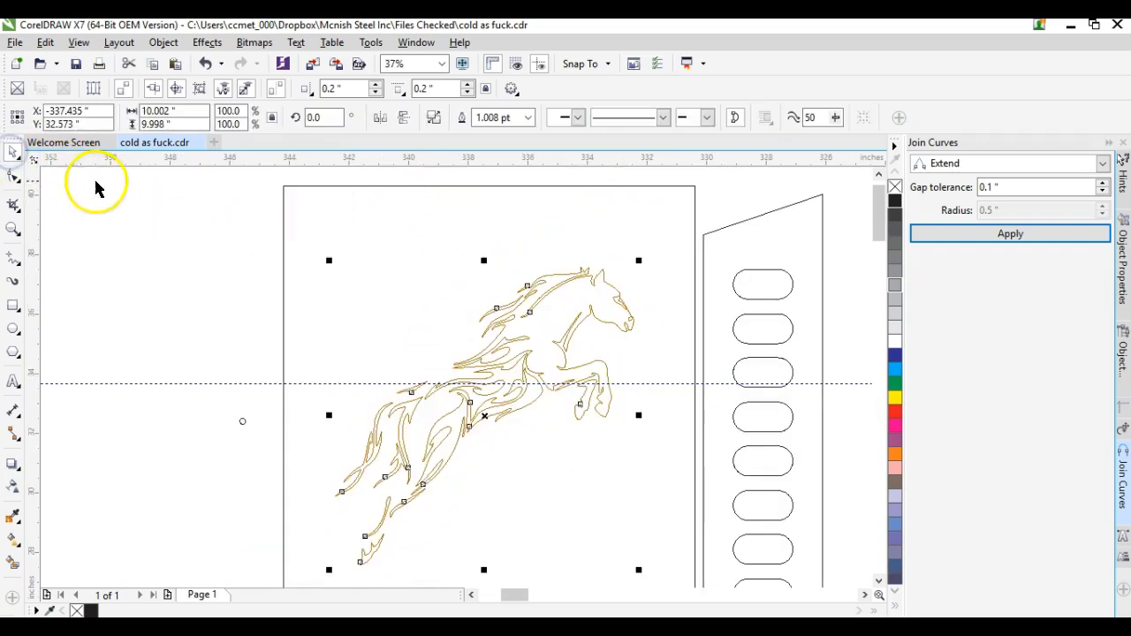
pyautogui.click(430, 117)
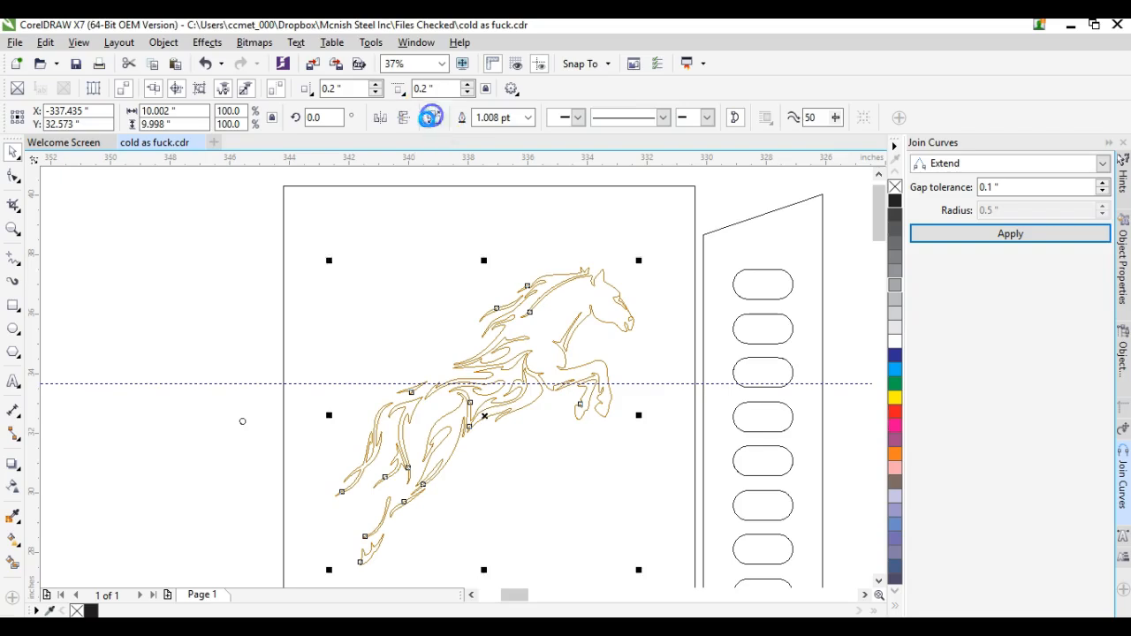
pyautogui.click(223, 318)
# - Select one separated shape on the horse's hindquarters and examine its outline up close
pyautogui.scroll(2, 413, 390)
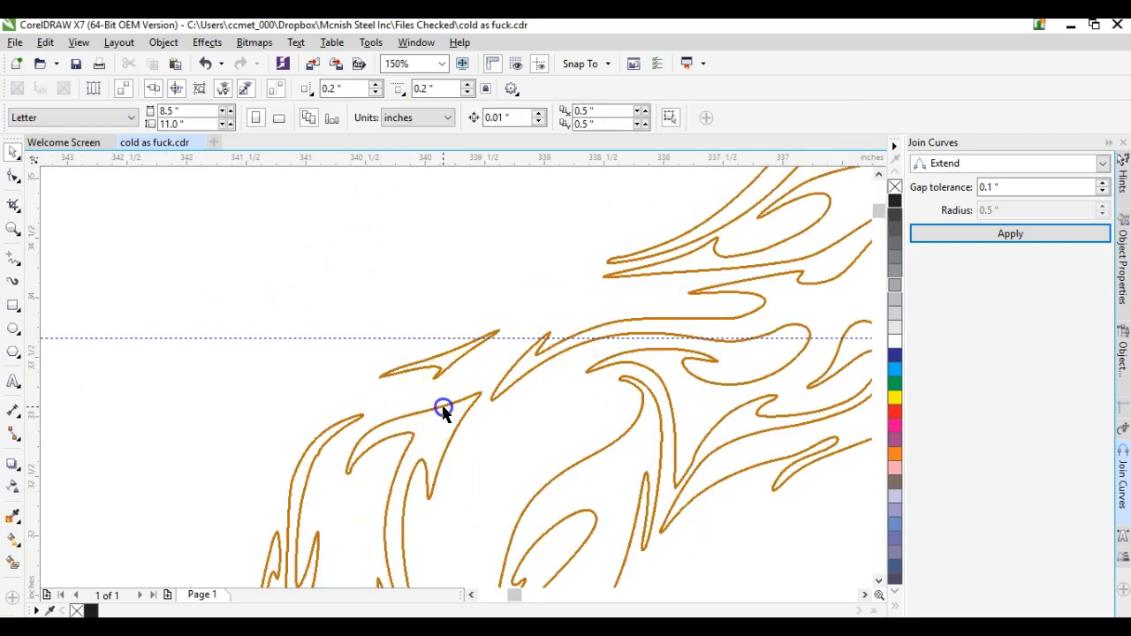
pyautogui.click(441, 404)
pyautogui.scroll(-2, 457, 380)
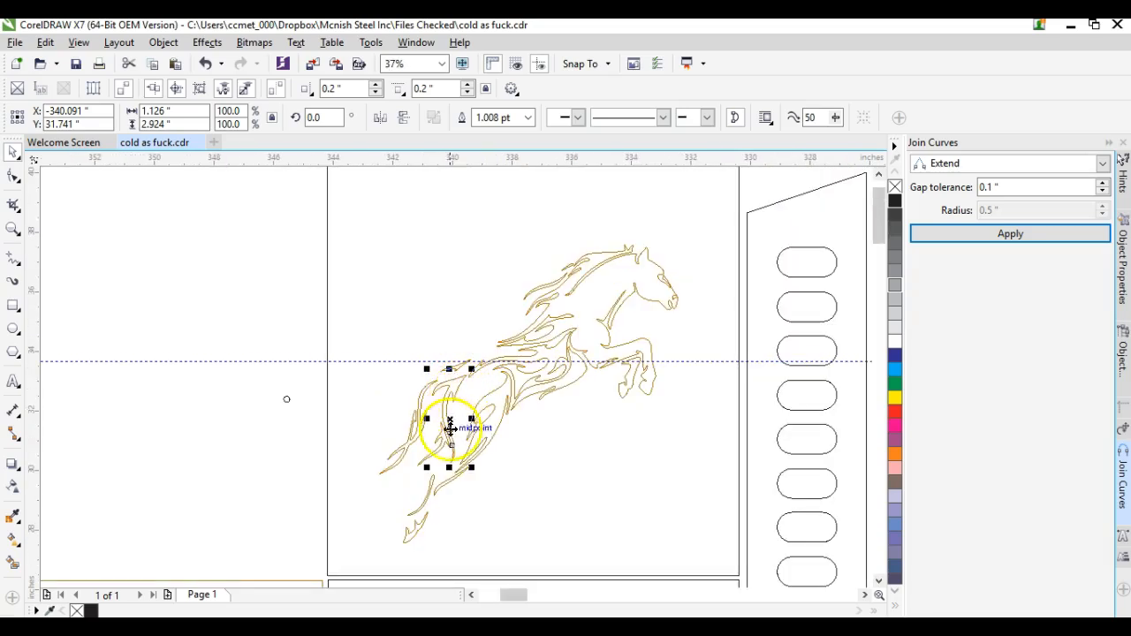
pyautogui.scroll(2, 455, 398)
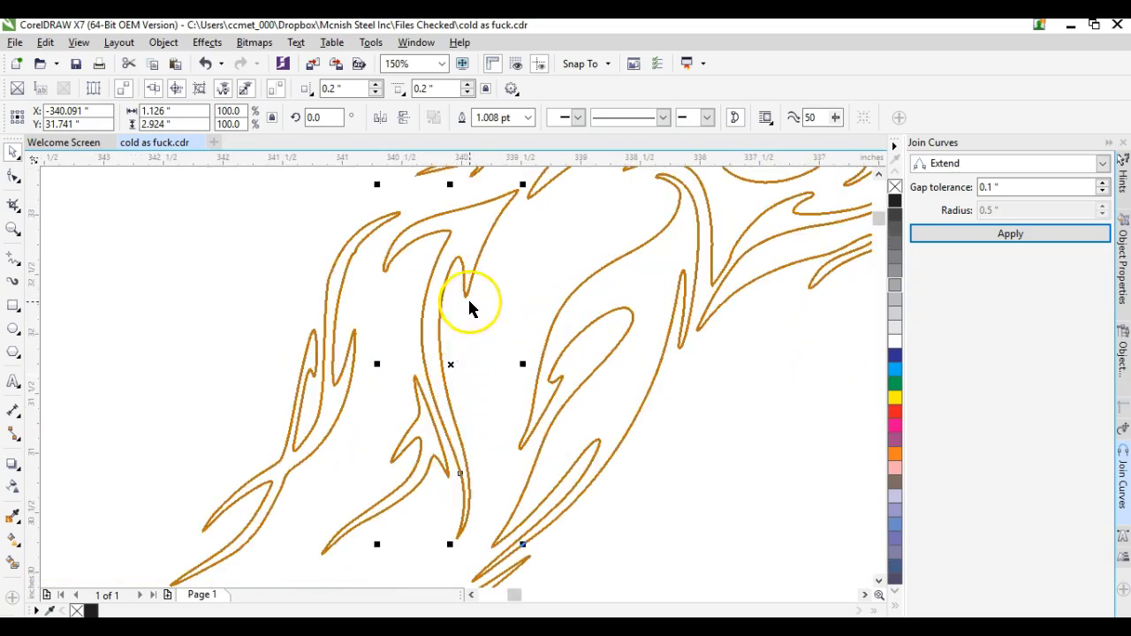
pyautogui.scroll(-2, 465, 309)
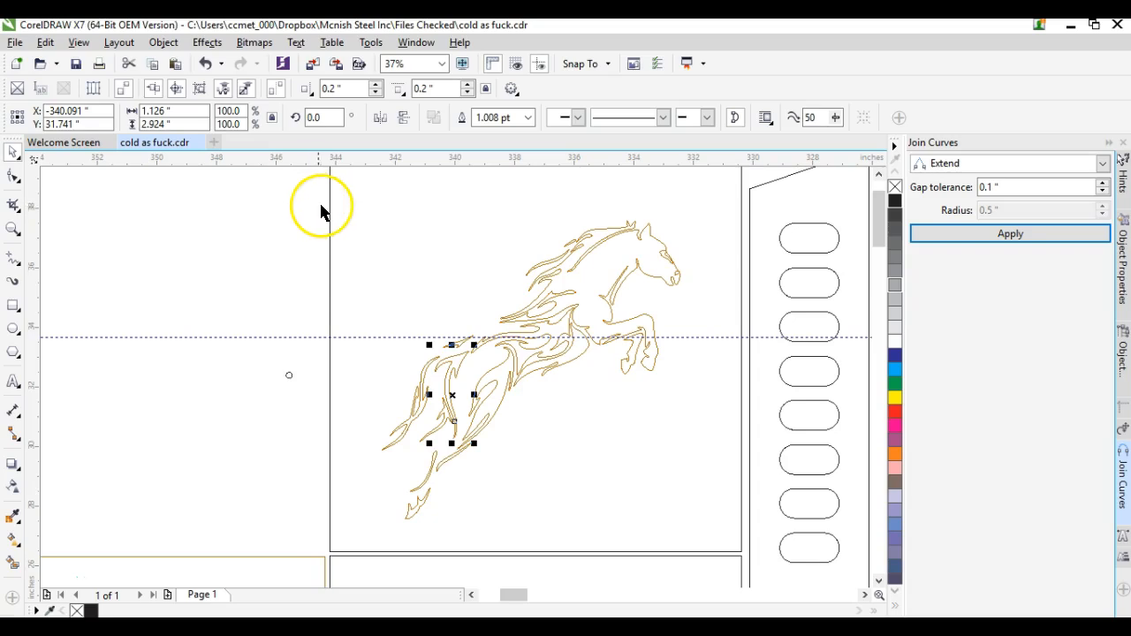
# - Compare the 0.2-inch circle with the detail of the horse's hind leg, and move it back outside the square frame
pyautogui.click(289, 376)
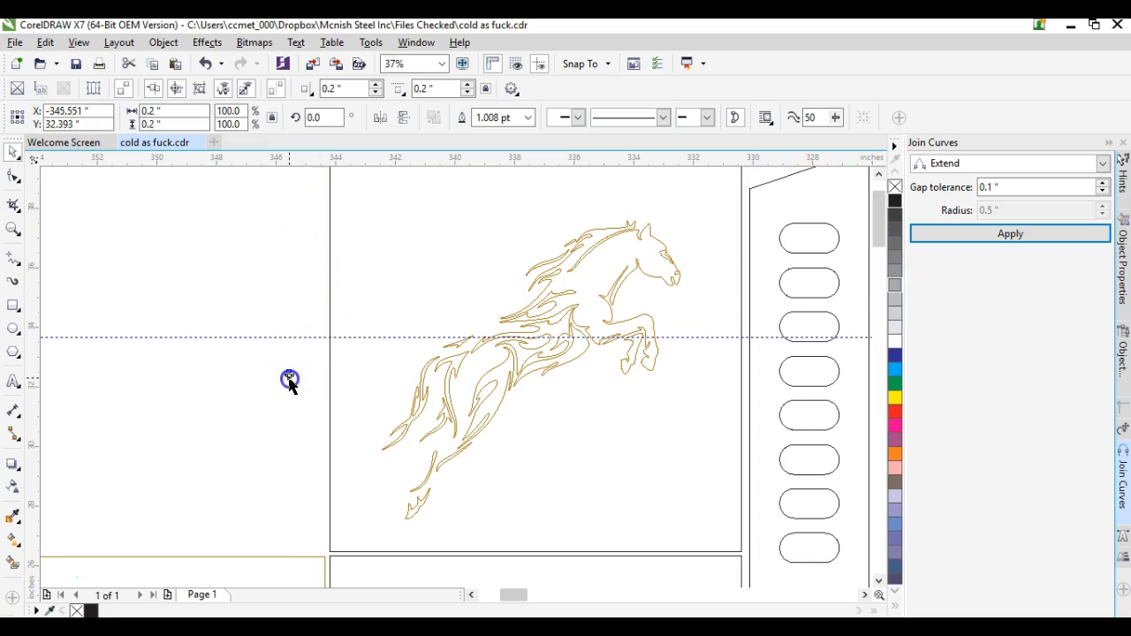
pyautogui.moveTo(321, 385); pyautogui.dragTo(445, 394)
pyautogui.scroll(5, 449, 403)
pyautogui.scroll(-4, 444, 394)
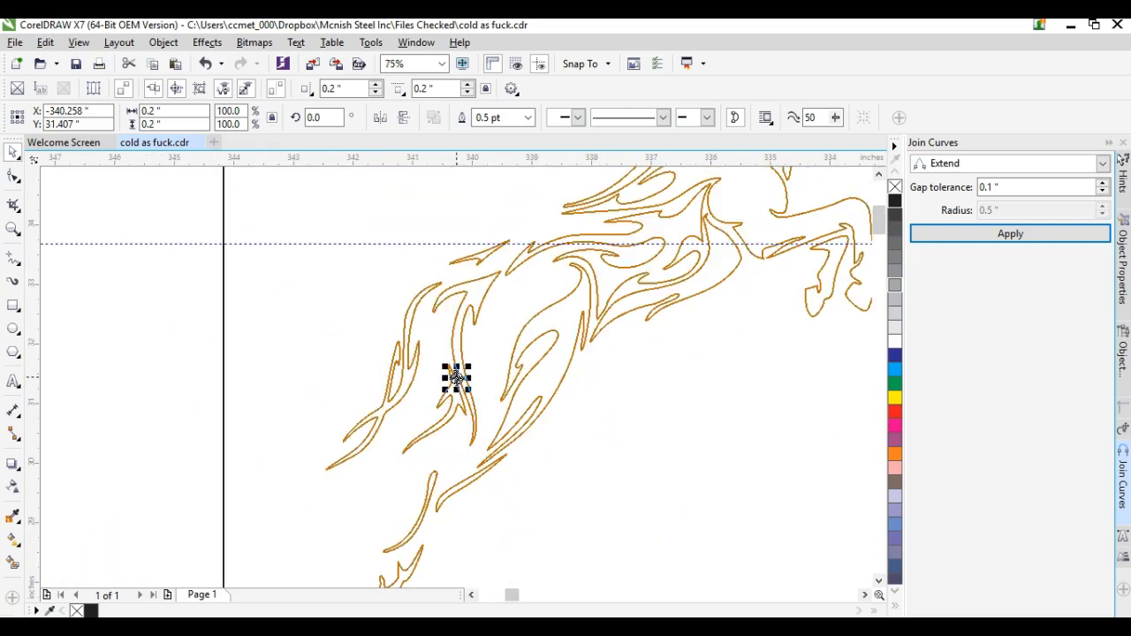
pyautogui.scroll(-4, 456, 378)
pyautogui.moveTo(456, 377); pyautogui.dragTo(370, 377)
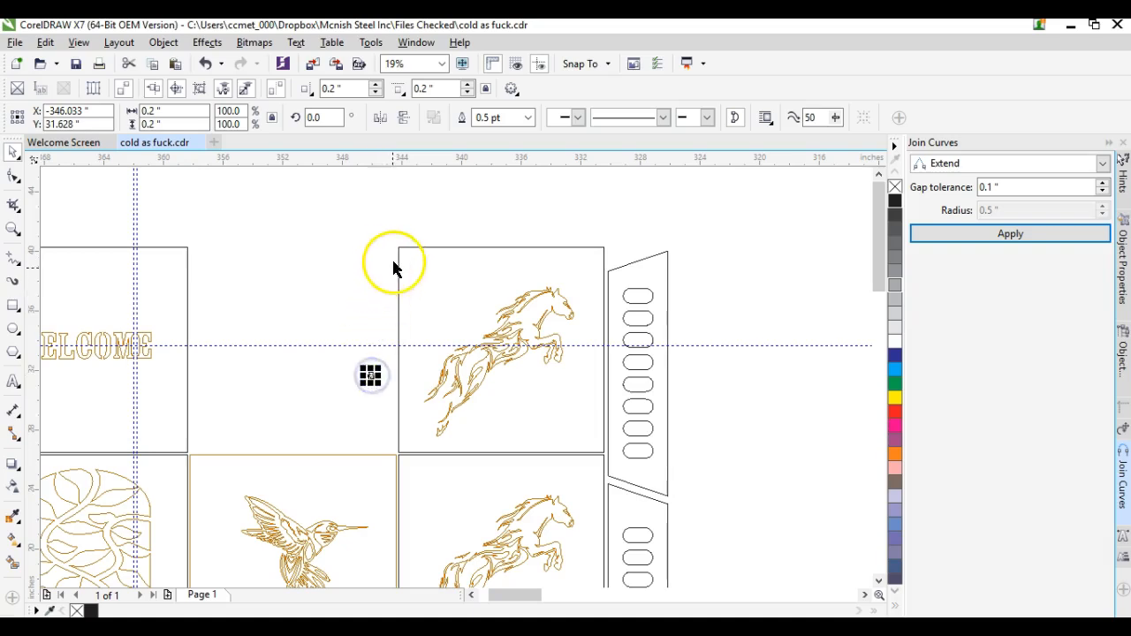
# - Select all the separate curves of the horse and combine them into a single object
pyautogui.moveTo(389, 259); pyautogui.dragTo(589, 440)
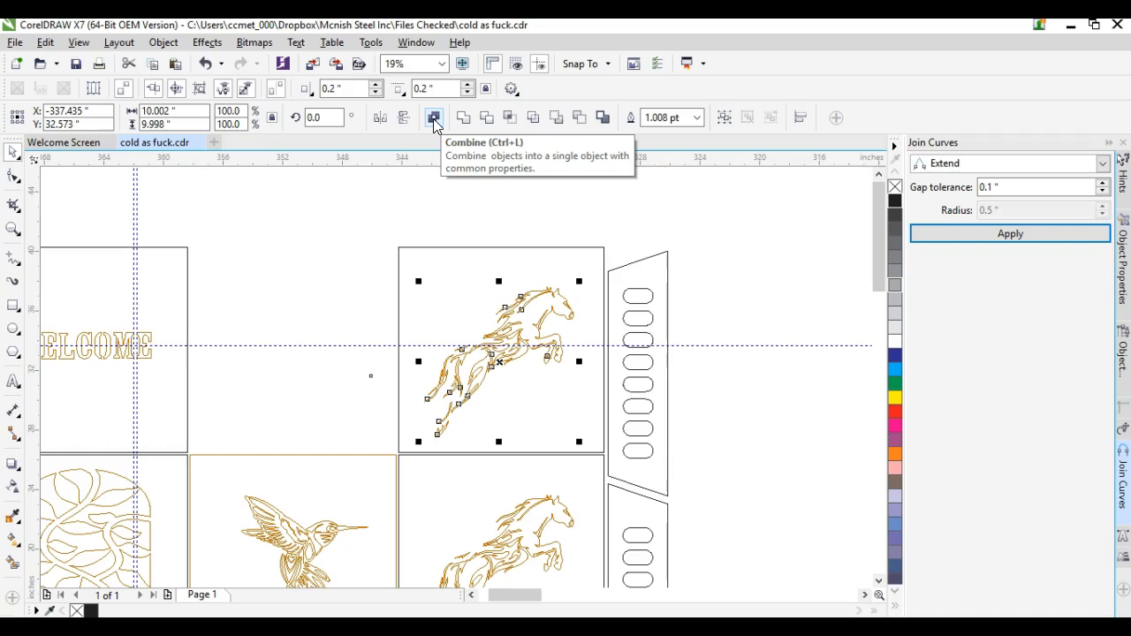
pyautogui.click(433, 118)
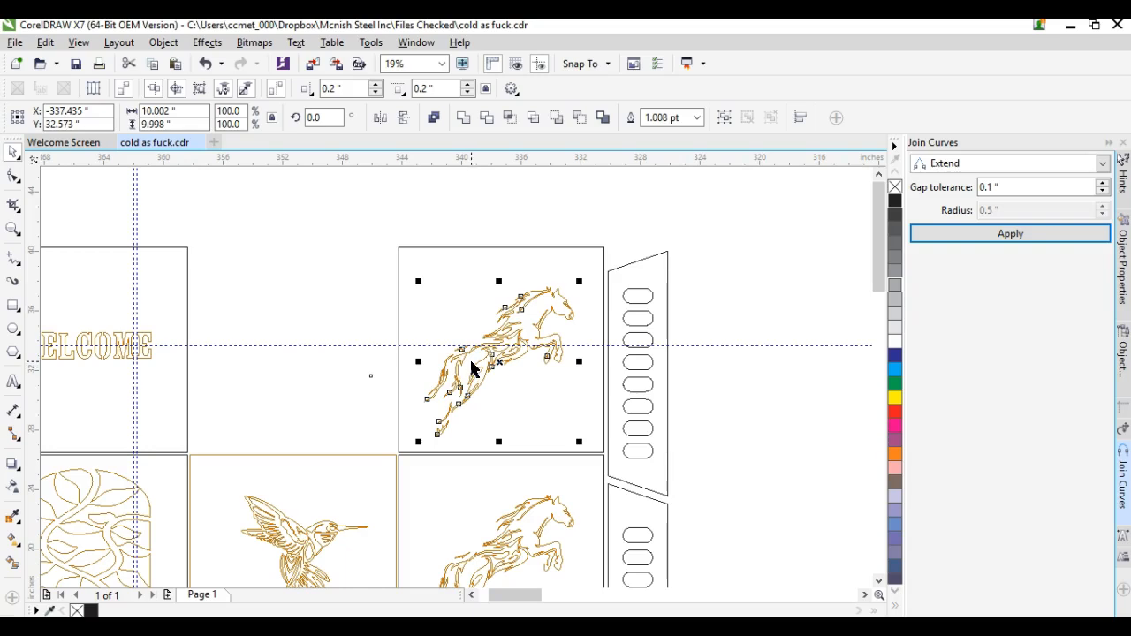
pyautogui.scroll(2, 470, 367)
pyautogui.click(283, 279)
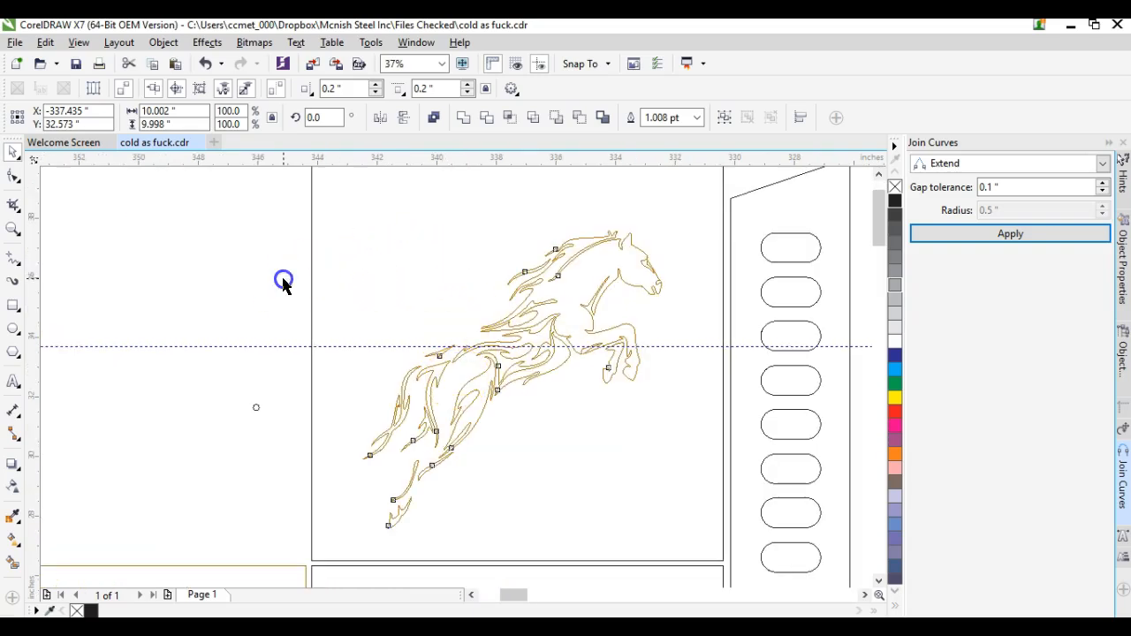
pyautogui.click(439, 371)
pyautogui.moveTo(287, 205); pyautogui.dragTo(681, 537)
pyautogui.click(433, 118)
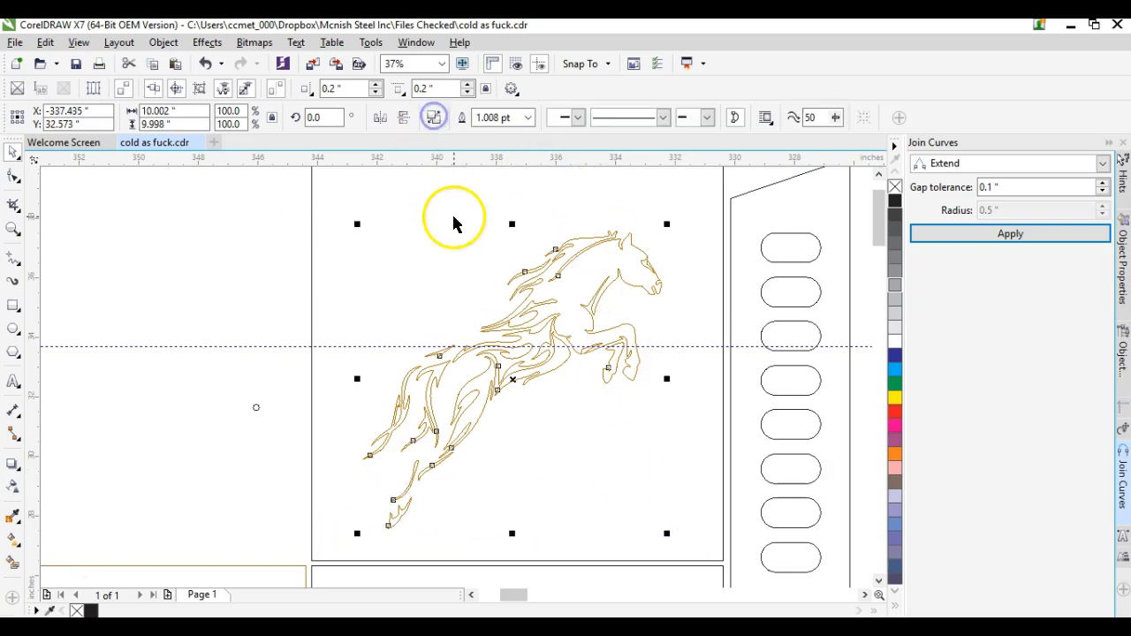
# - Try setting the horse's width to 15 inches with the aspect ratio unlocked, and undo the resize
pyautogui.scroll(-1, 442, 354)
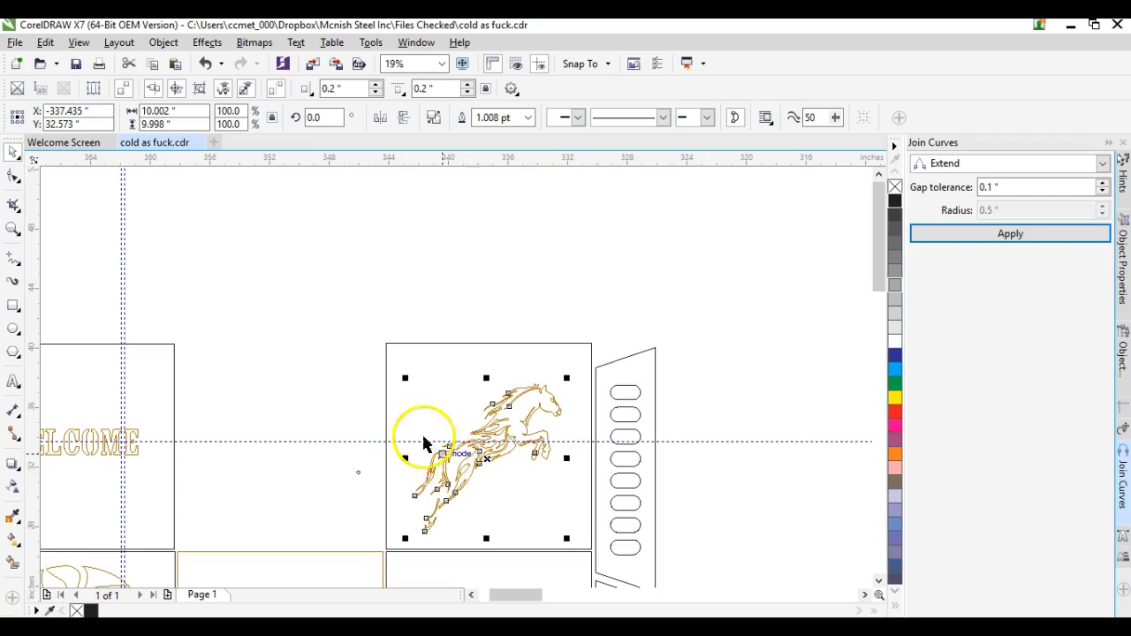
pyautogui.click(273, 118)
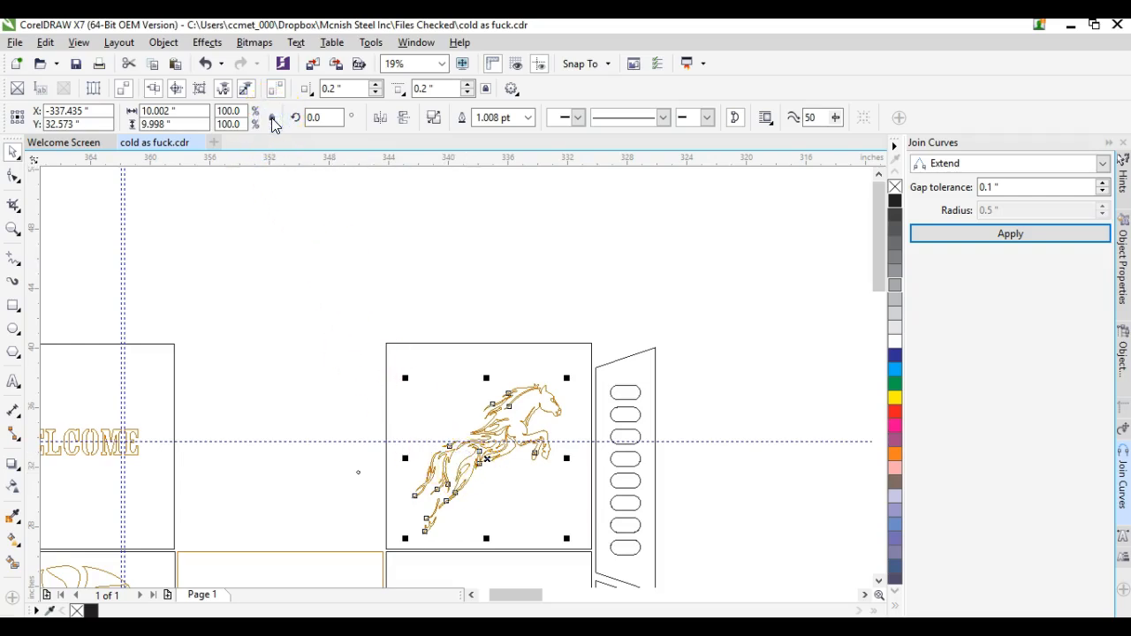
pyautogui.click(145, 112)
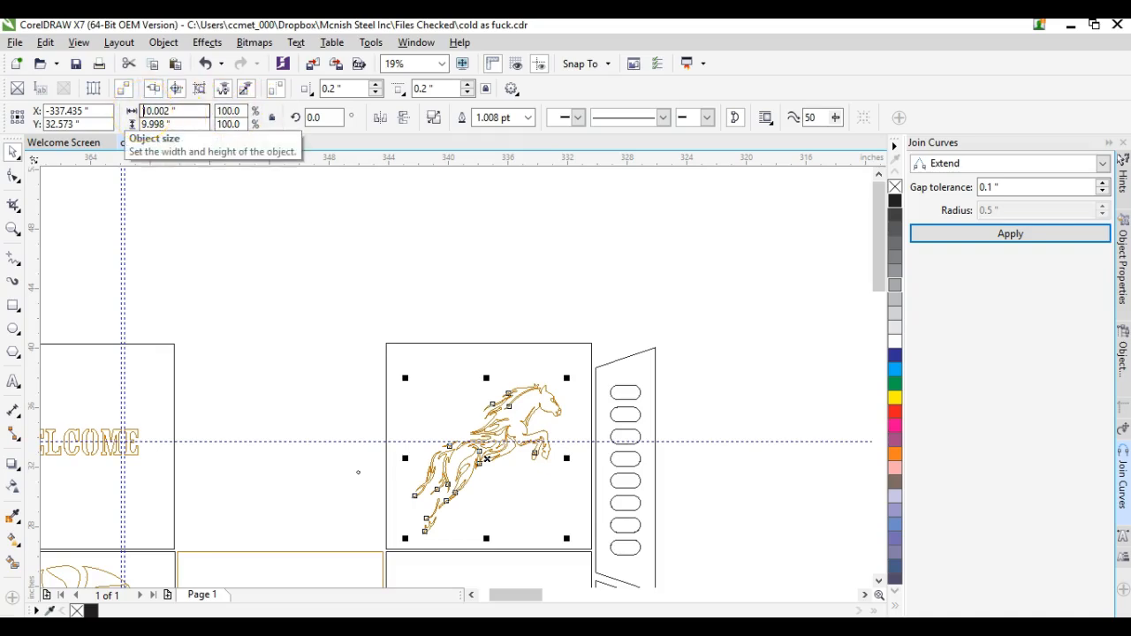
pyautogui.doubleClick(151, 111)
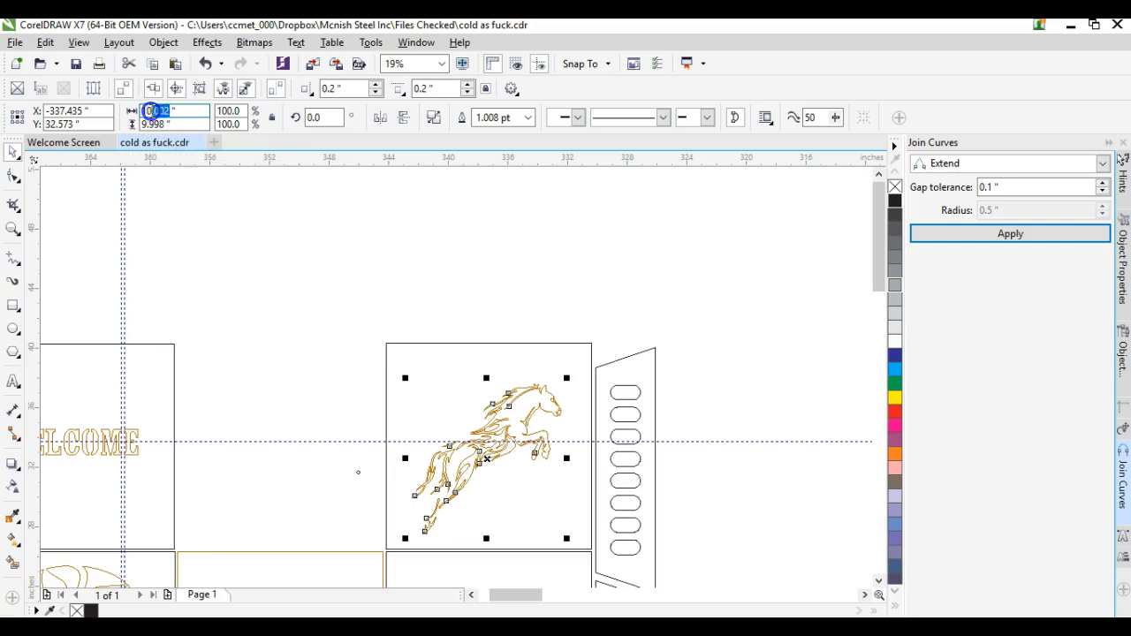
pyautogui.write('15')
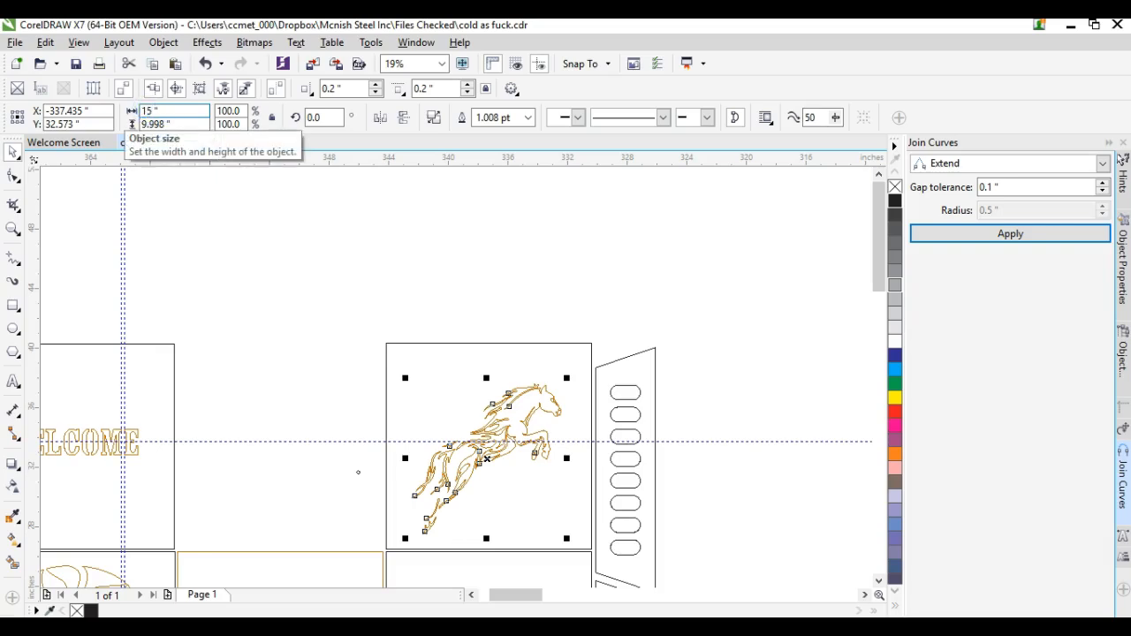
pyautogui.press('Return')
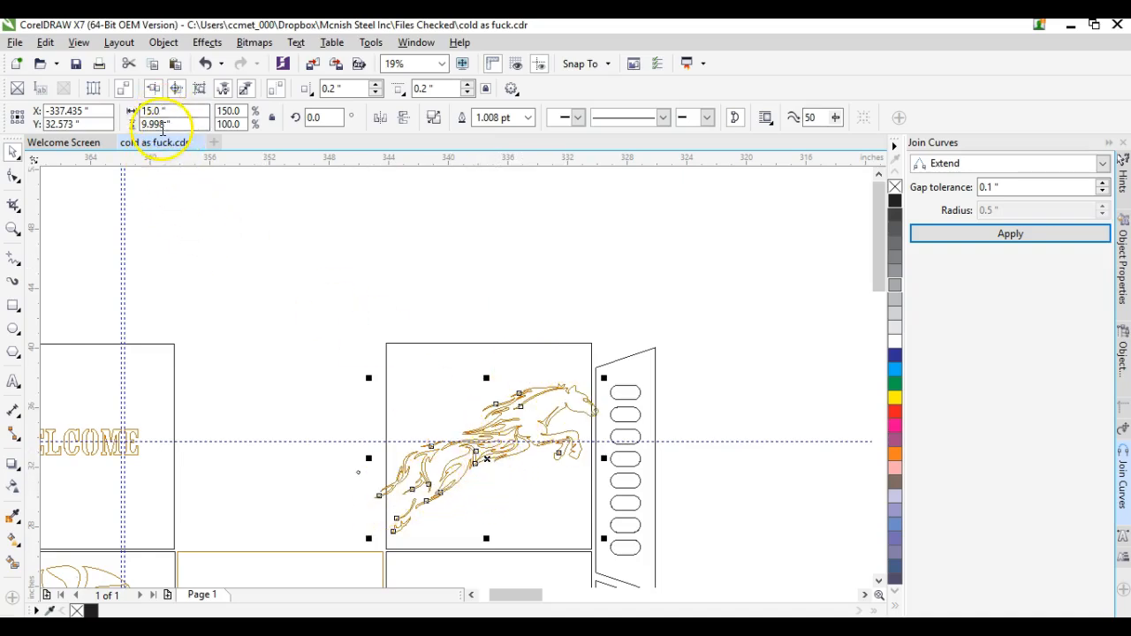
pyautogui.click(206, 66)
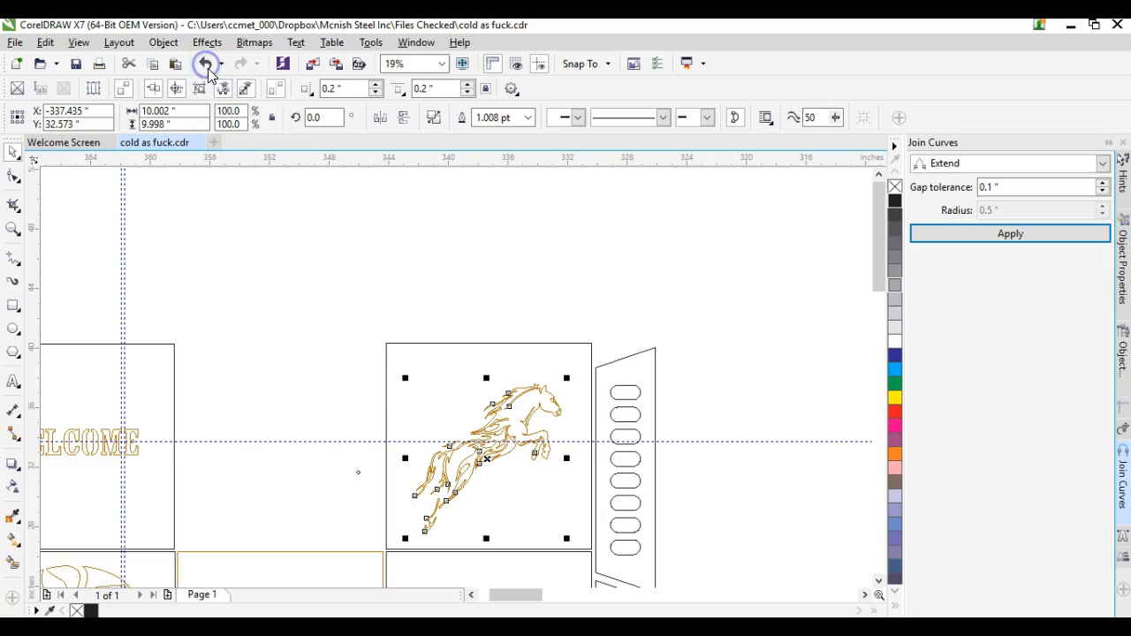
# - Lock the horse's aspect ratio and set its width to 11 inches
pyautogui.click(273, 118)
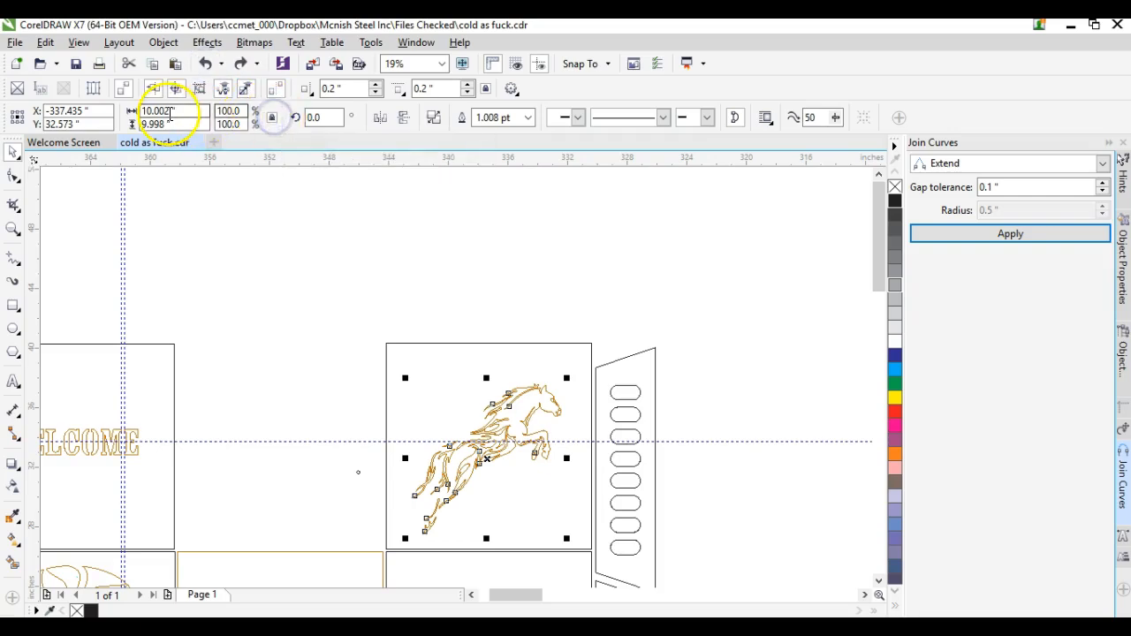
pyautogui.click(164, 112)
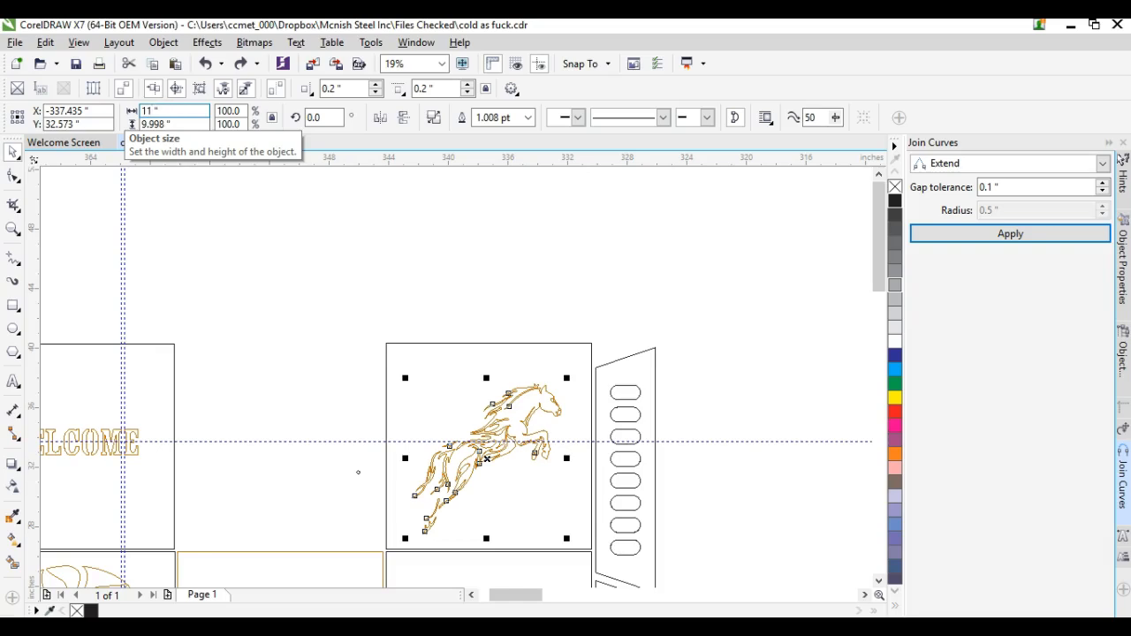
pyautogui.press('Return')
pyautogui.click(149, 110)
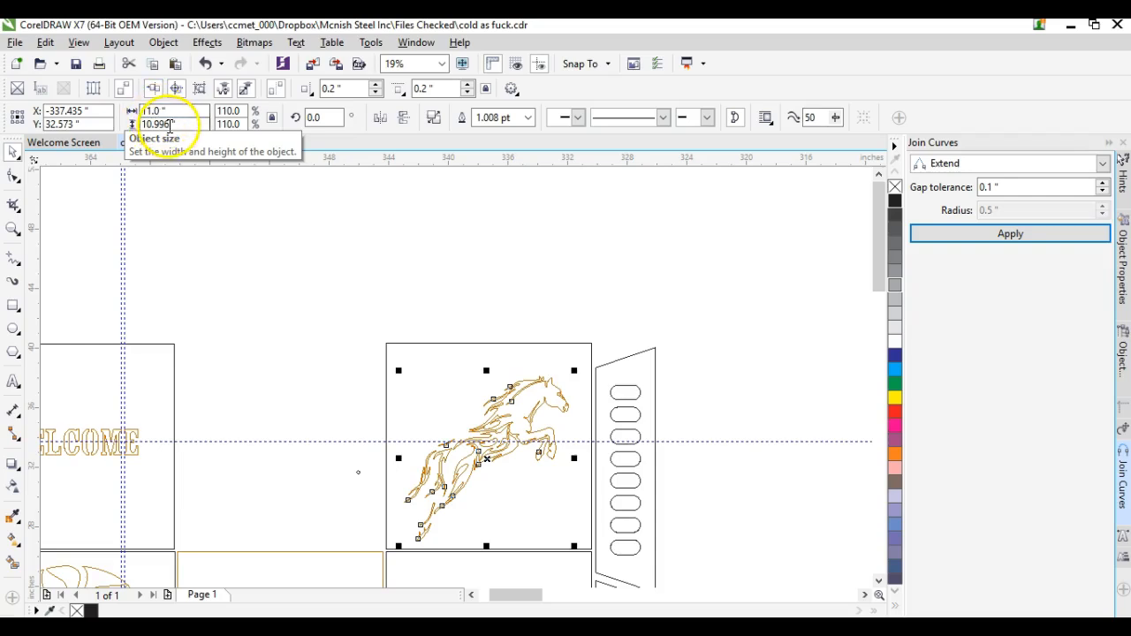
pyautogui.click(133, 124)
pyautogui.click(171, 125)
pyautogui.click(231, 112)
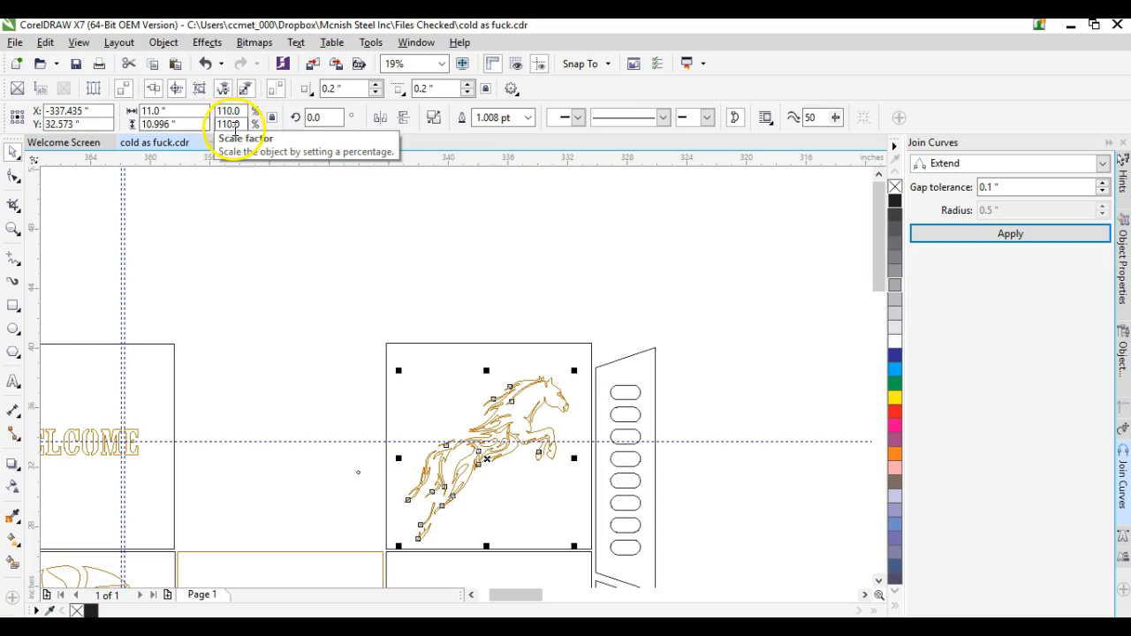
pyautogui.click(237, 112)
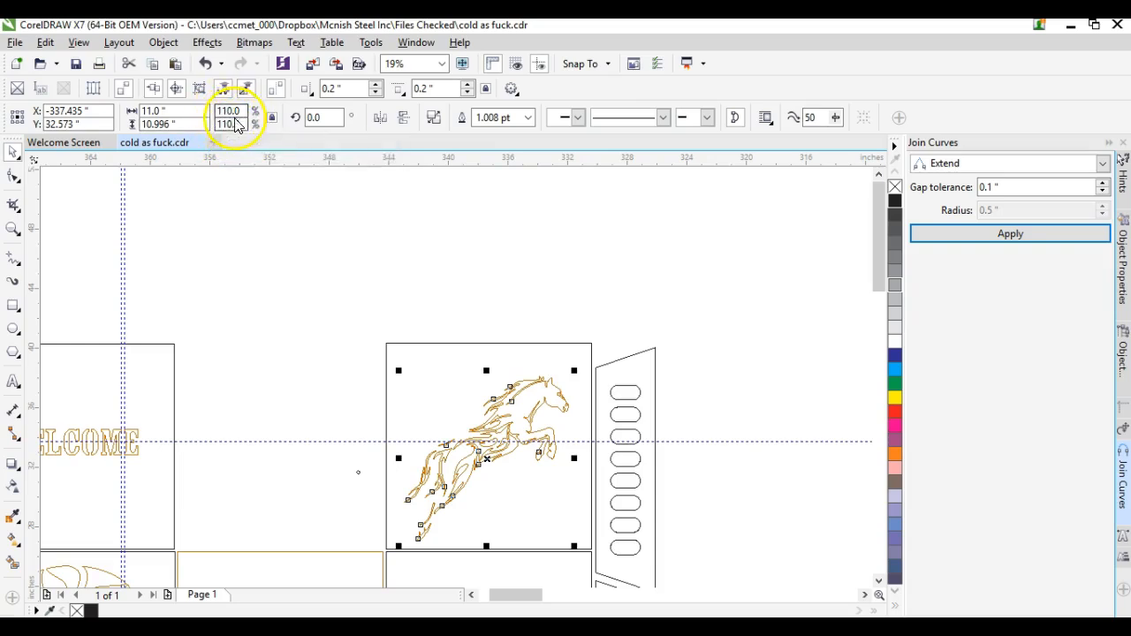
pyautogui.click(273, 121)
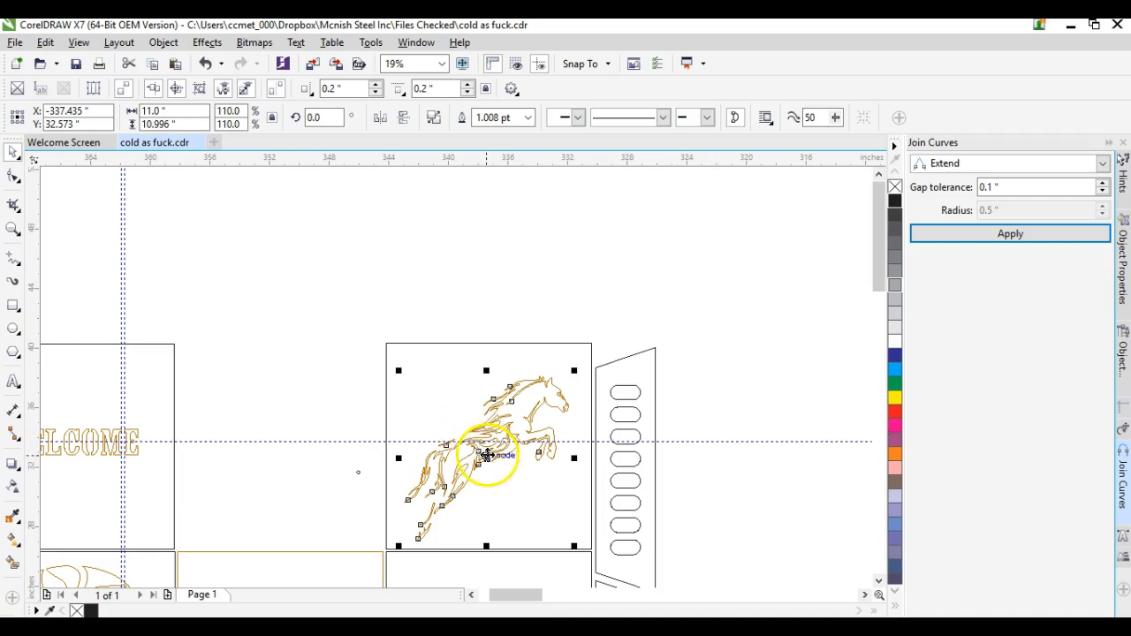
# - Move the square frame around the horse so that its centre lies on the horizontal guideline
pyautogui.click(463, 363)
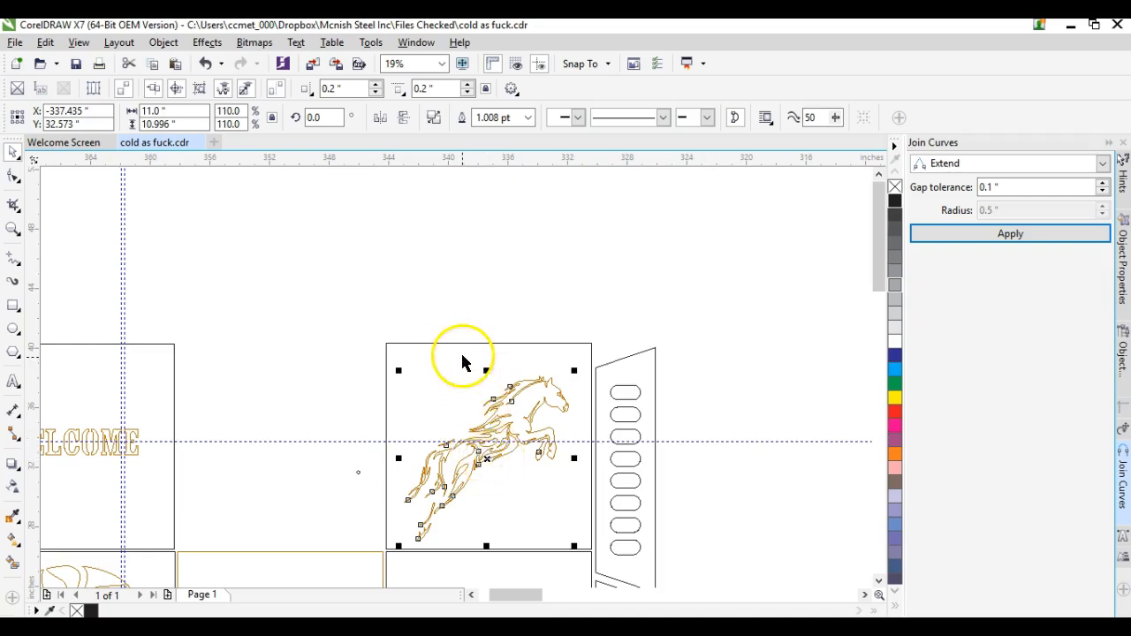
pyautogui.rightClick(454, 347)
pyautogui.click(488, 451)
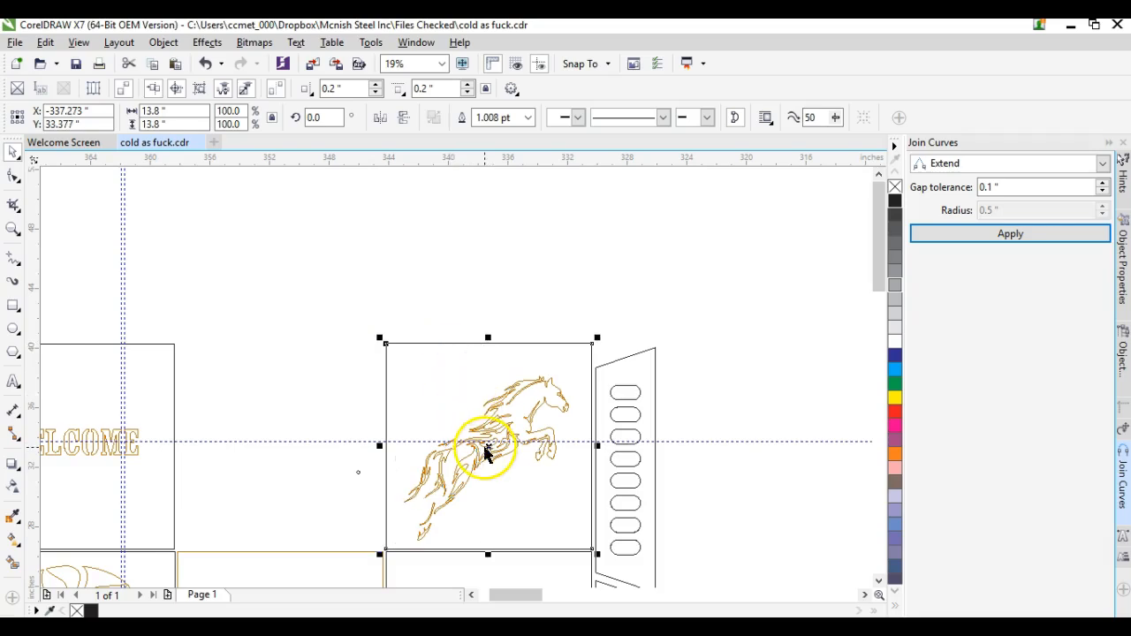
pyautogui.scroll(2, 488, 451)
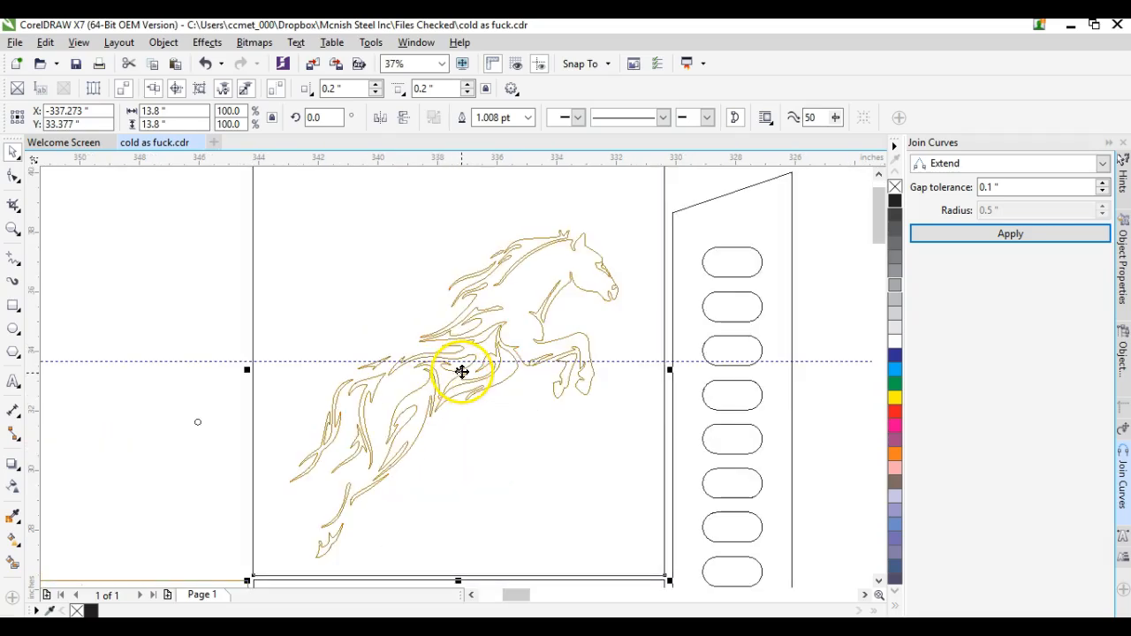
pyautogui.moveTo(458, 369); pyautogui.dragTo(458, 363)
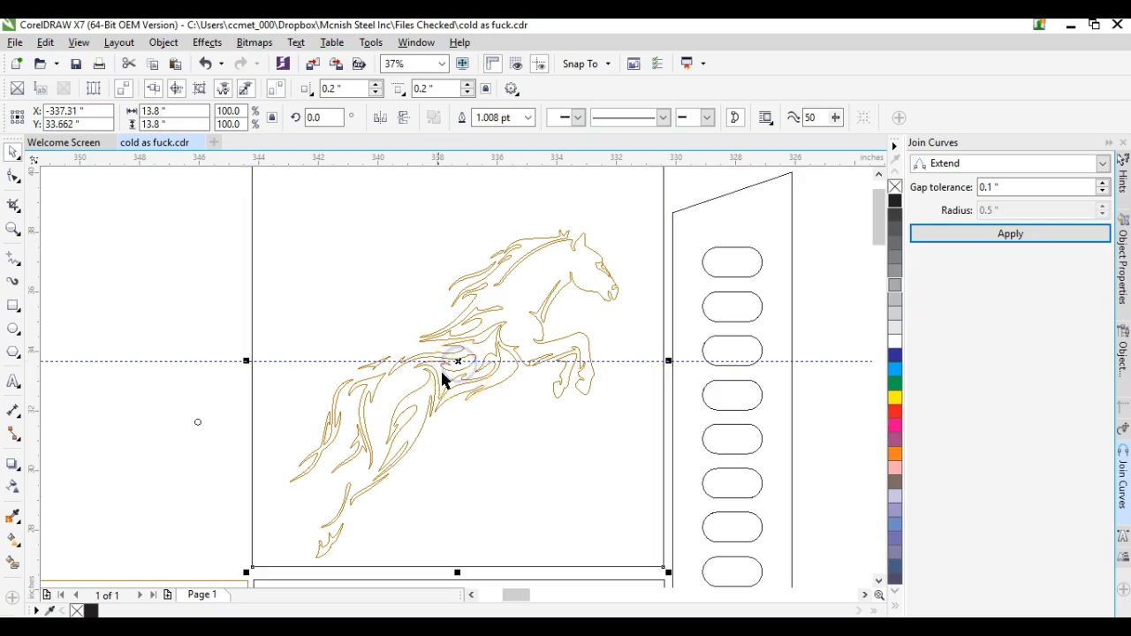
# - Move the horse so that its centre snaps to the centre of the square frame
pyautogui.click(373, 389)
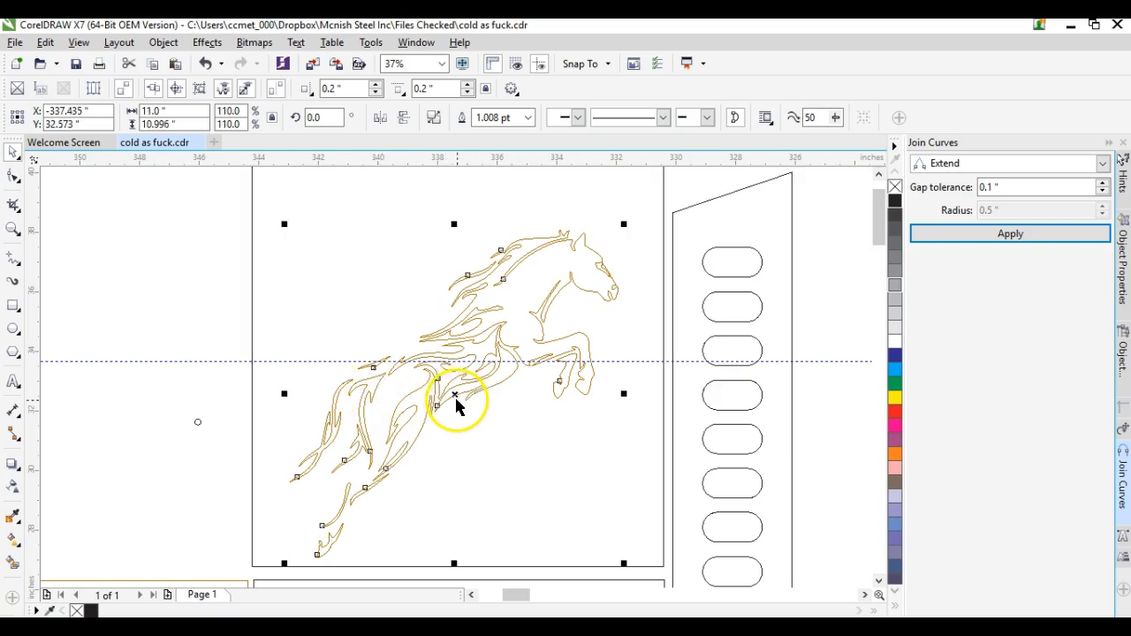
pyautogui.moveTo(450, 390); pyautogui.dragTo(458, 363)
# - Add a vertical guideline through the centre of the square frame, at about X -337.306 inches
pyautogui.scroll(-2, 461, 377)
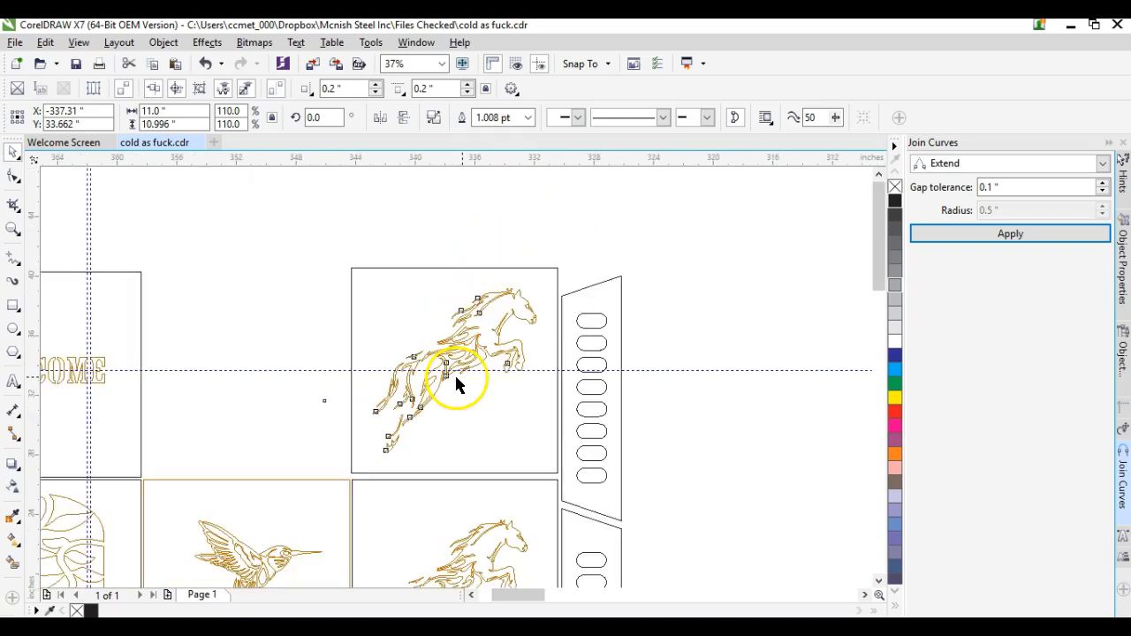
pyautogui.click(351, 347)
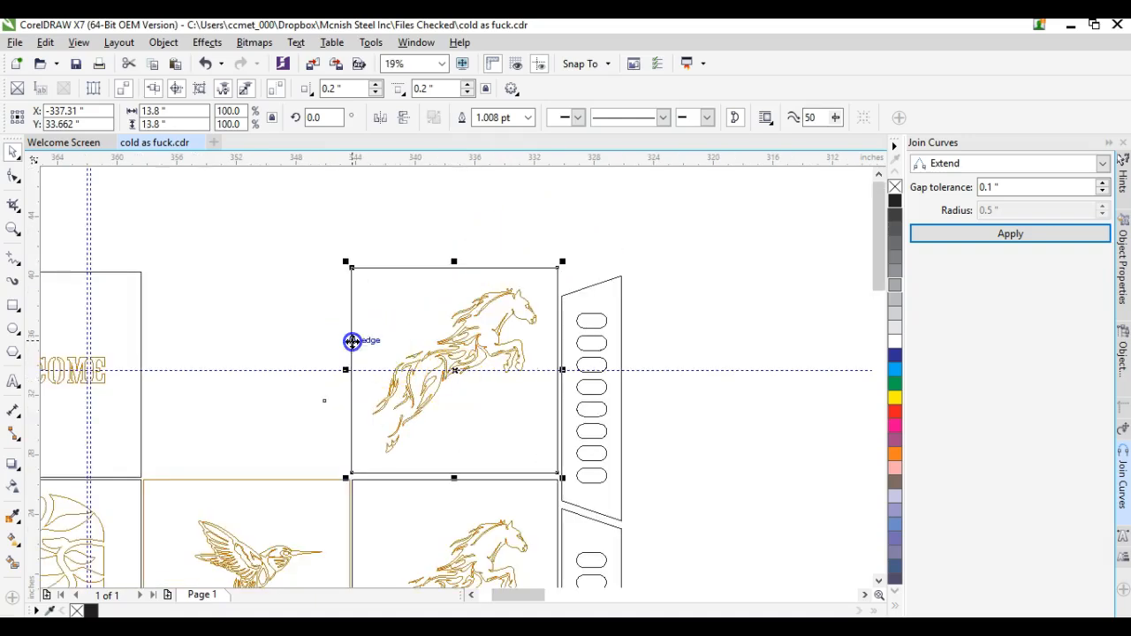
pyautogui.moveTo(34, 323); pyautogui.dragTo(455, 378)
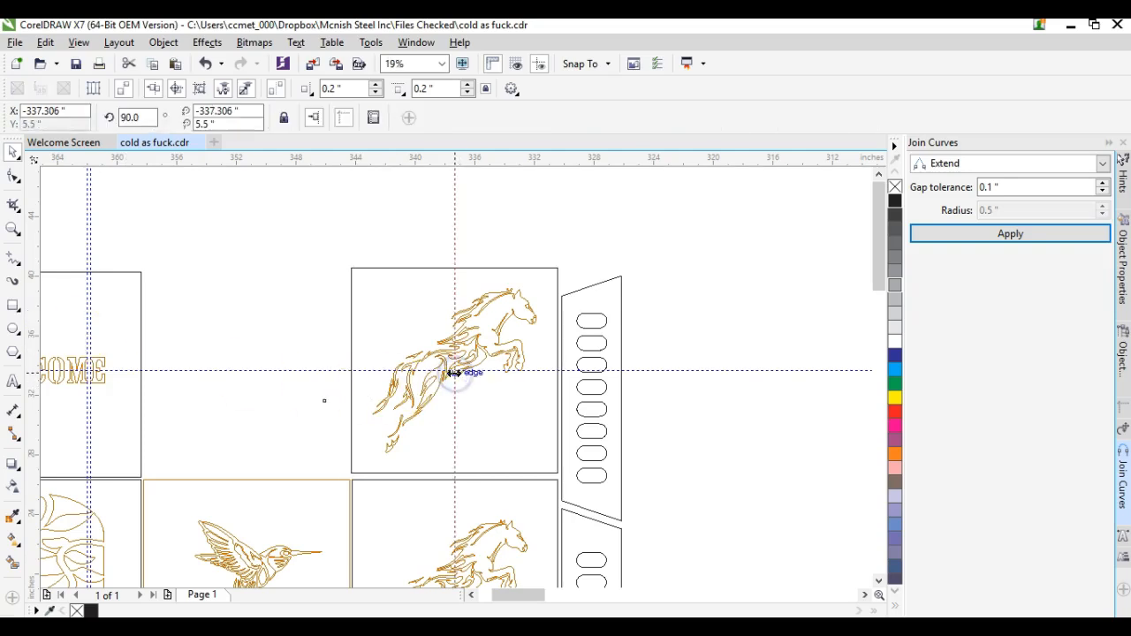
# - Break the horse artwork inside the square frame apart into its separate curves
pyautogui.scroll(2, 455, 379)
pyautogui.click(478, 363)
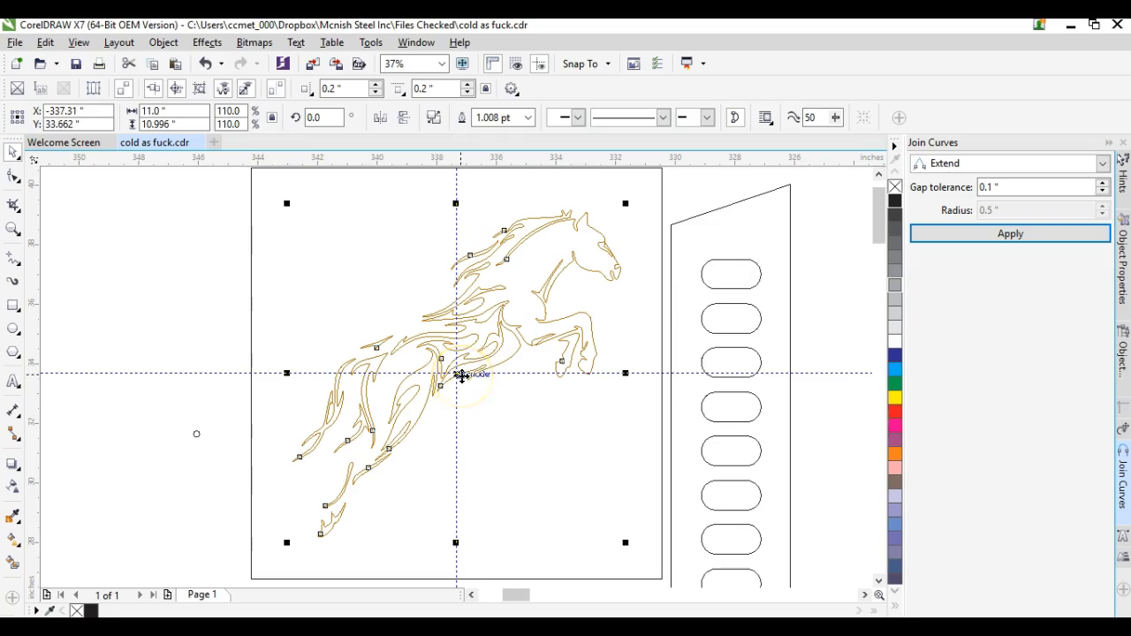
pyautogui.moveTo(462, 376); pyautogui.dragTo(461, 375)
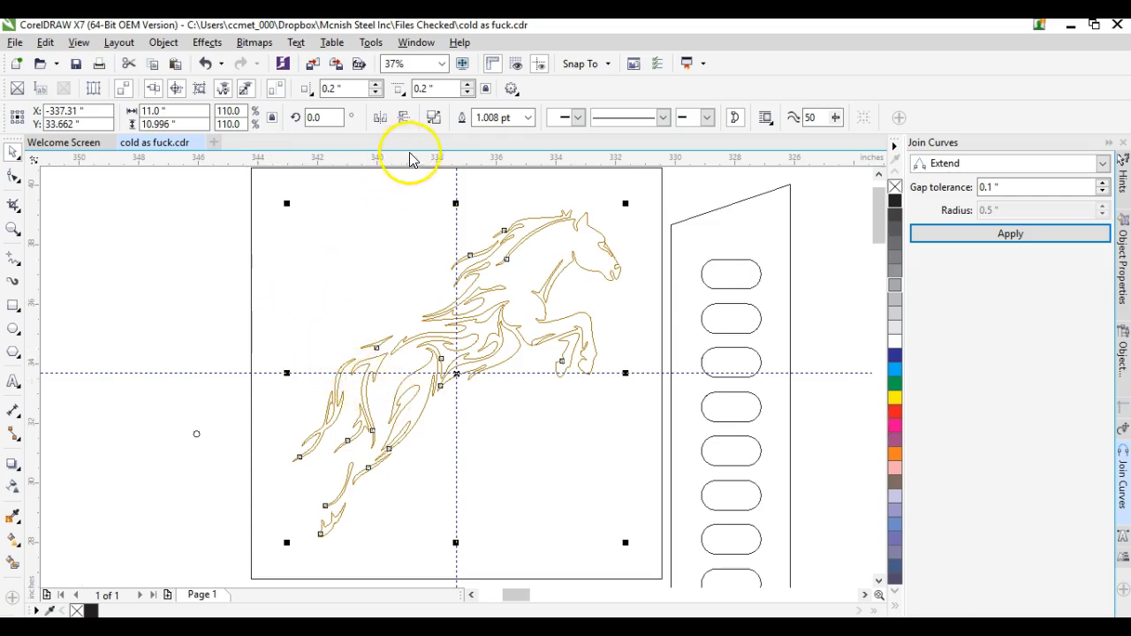
pyautogui.click(433, 117)
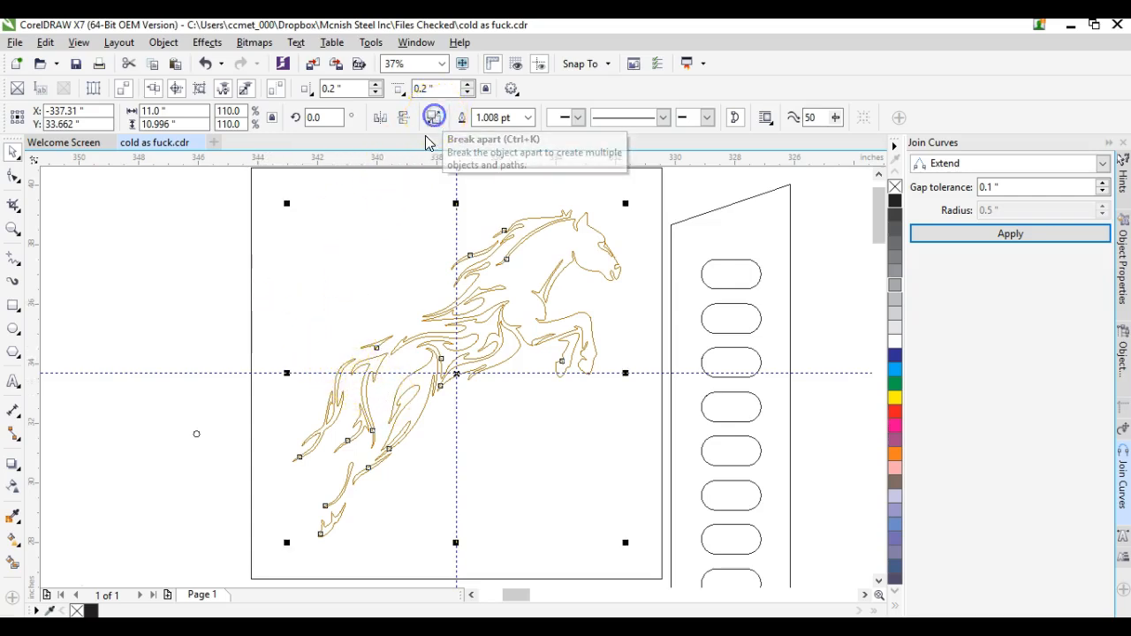
pyautogui.click(228, 329)
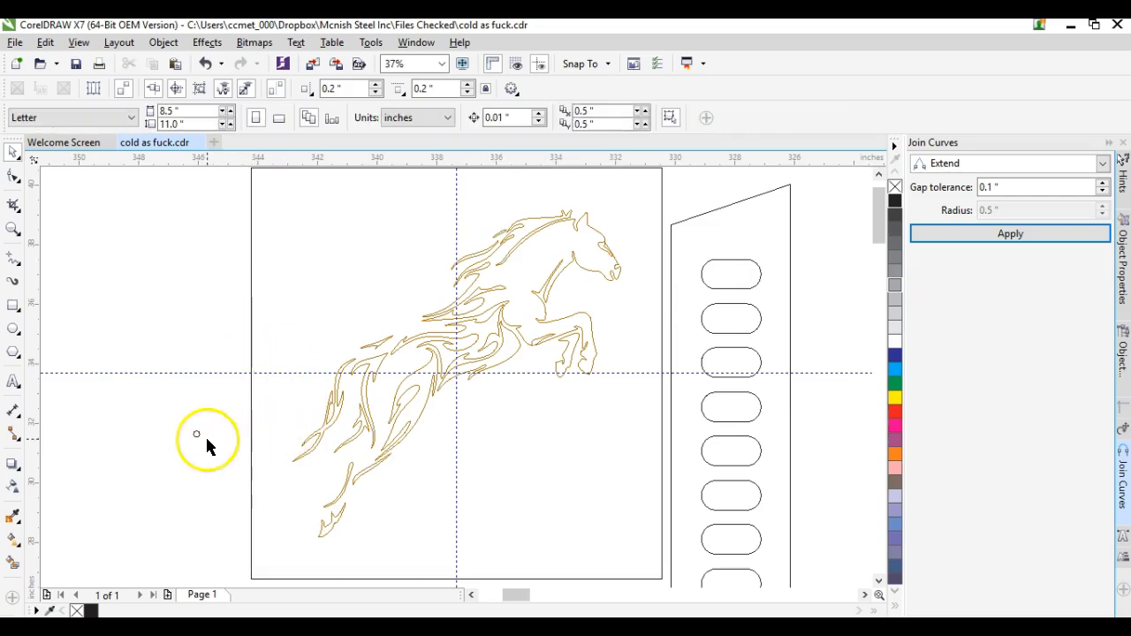
# - Place the 0.2-inch gauge circle over the gap between the two flame tips on the horse's back
pyautogui.moveTo(196, 434); pyautogui.dragTo(387, 354)
pyautogui.scroll(3, 388, 353)
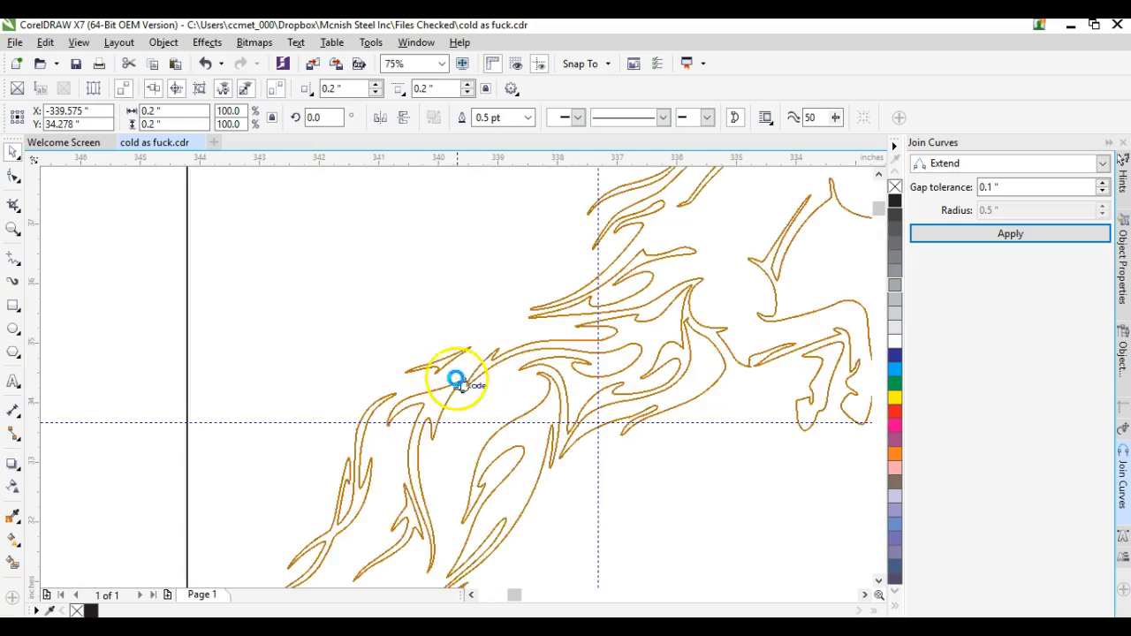
pyautogui.moveTo(456, 379); pyautogui.dragTo(470, 352)
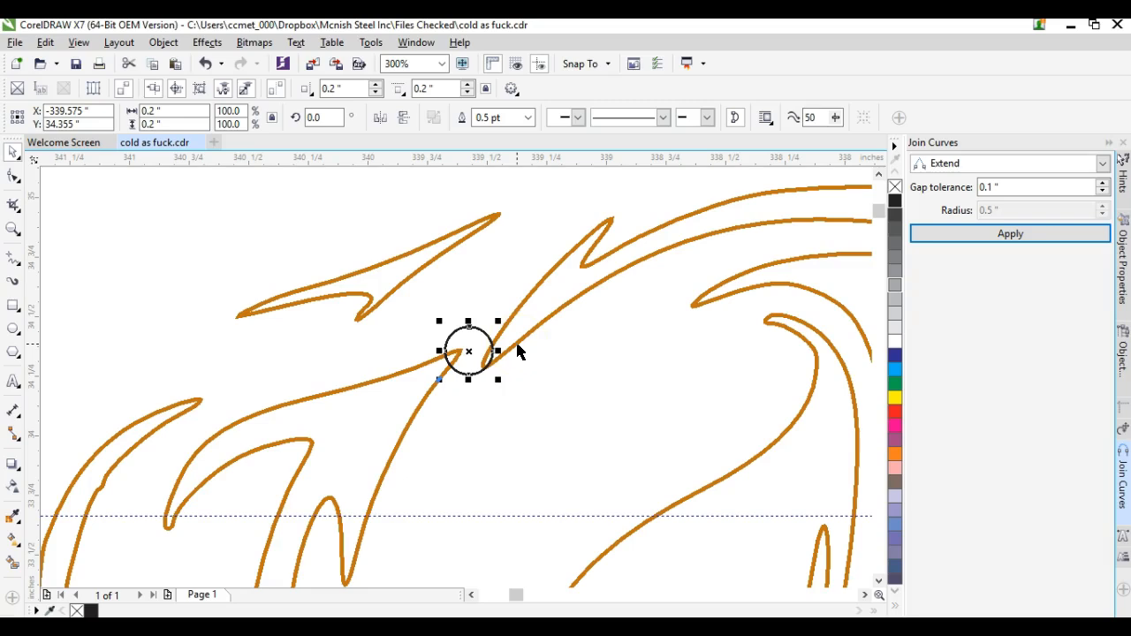
# - Examine the horse's body curve and its nodes around the circle to compare the gap with the circle's diameter
pyautogui.click(517, 350)
pyautogui.press('F10')
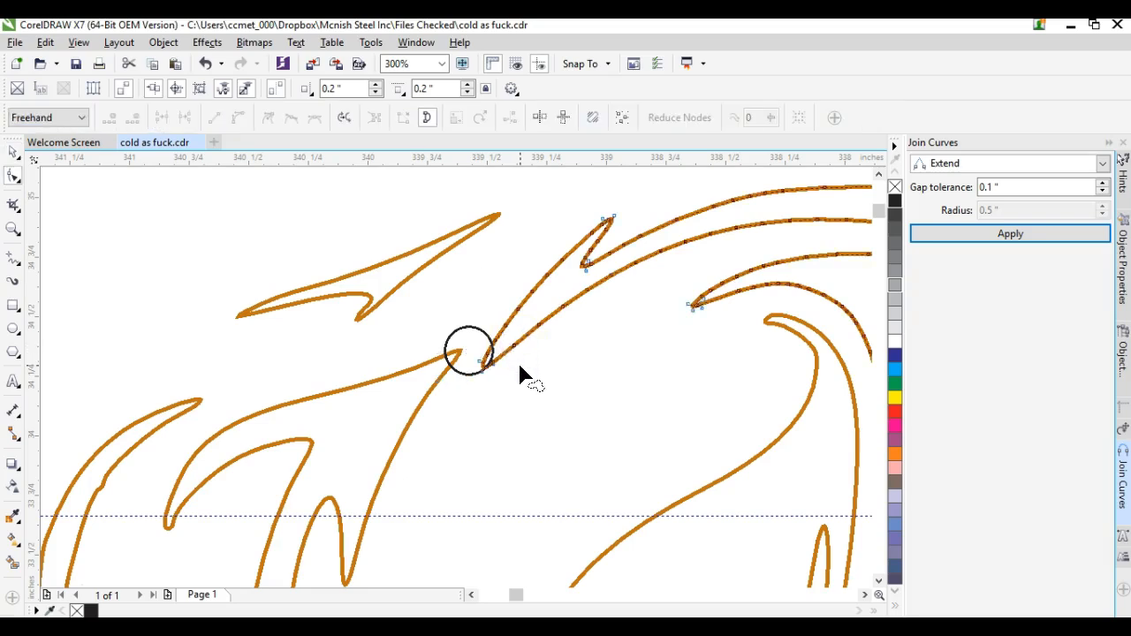
pyautogui.scroll(1, 519, 366)
pyautogui.scroll(-1, 454, 378)
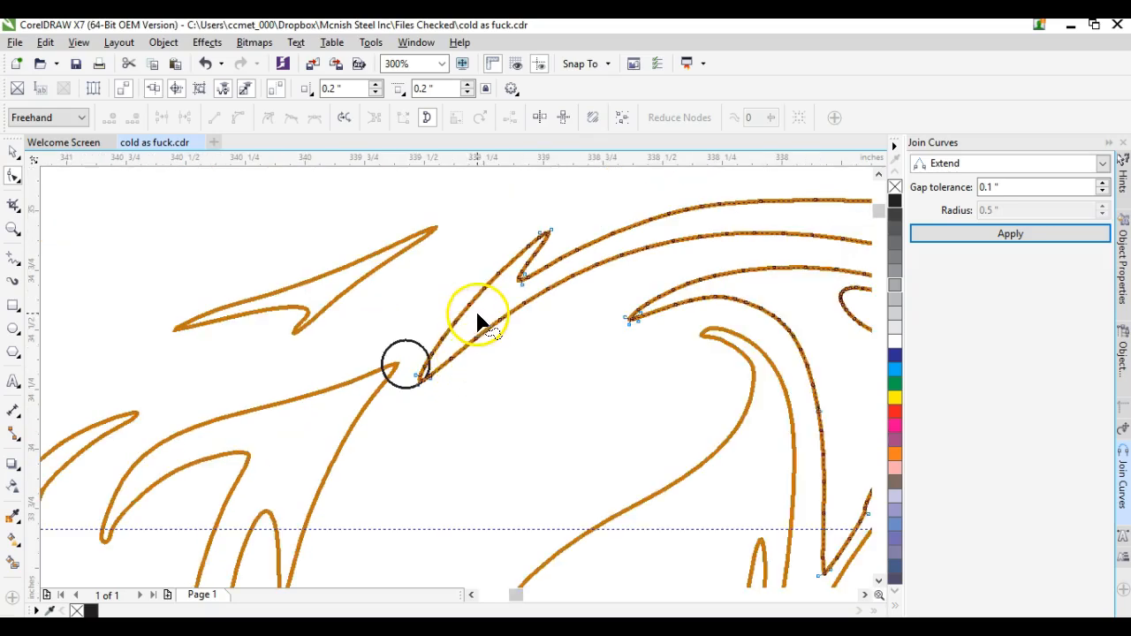
pyautogui.scroll(-1, 558, 355)
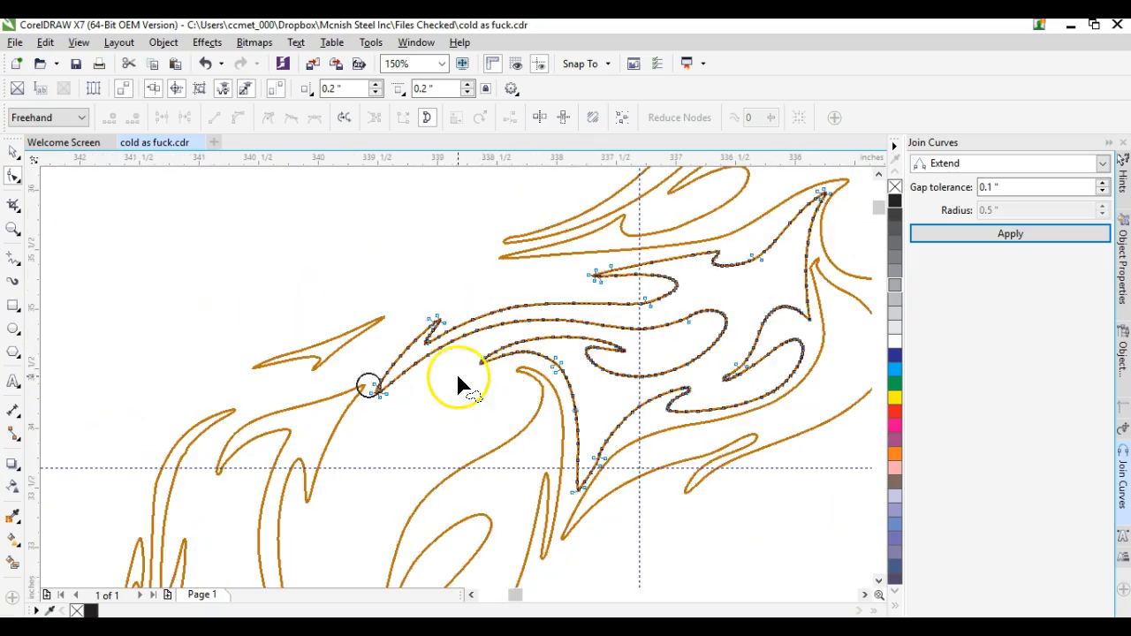
pyautogui.scroll(1, 444, 382)
pyautogui.scroll(1, 336, 395)
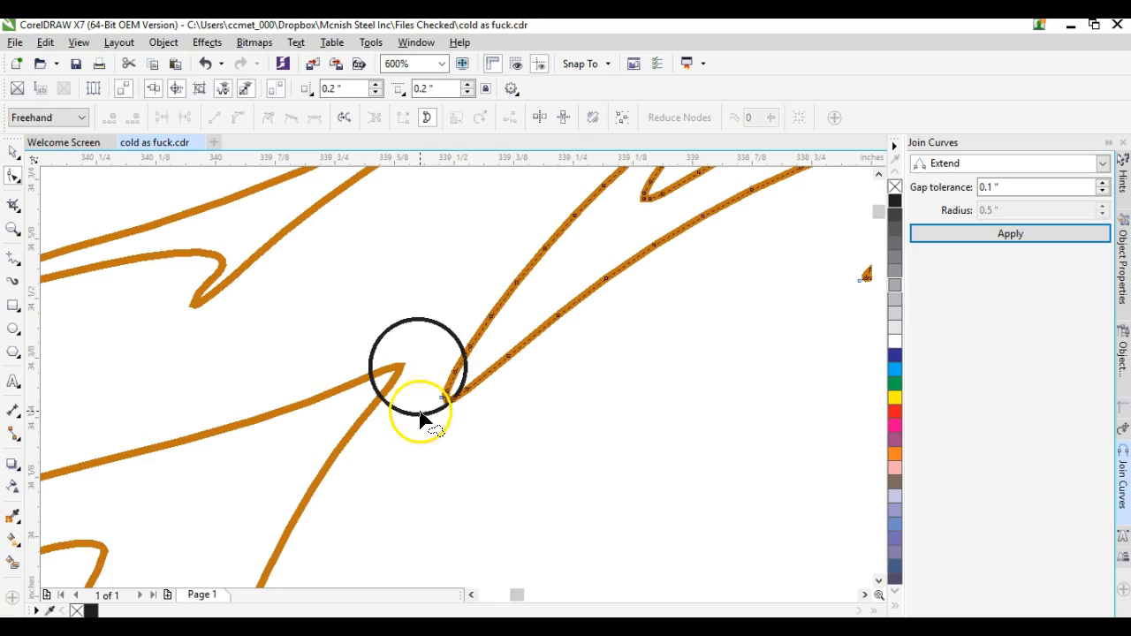
pyautogui.scroll(-2, 455, 385)
pyautogui.scroll(-1, 456, 380)
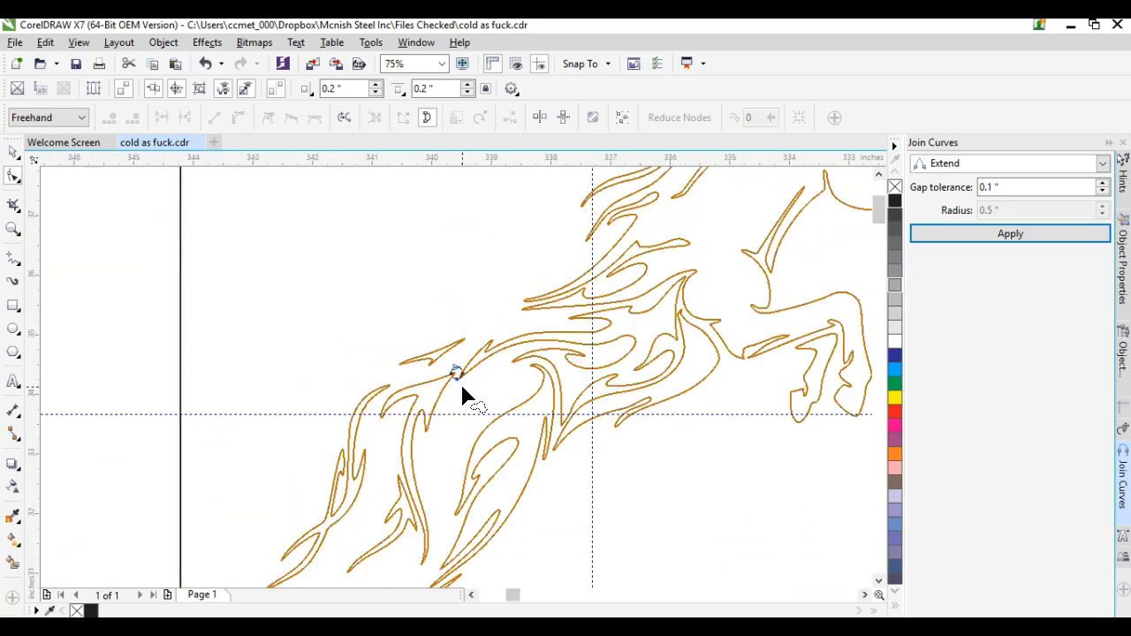
# - Move the gauge circle off the horse to the empty area beside the square frame
pyautogui.click(455, 407)
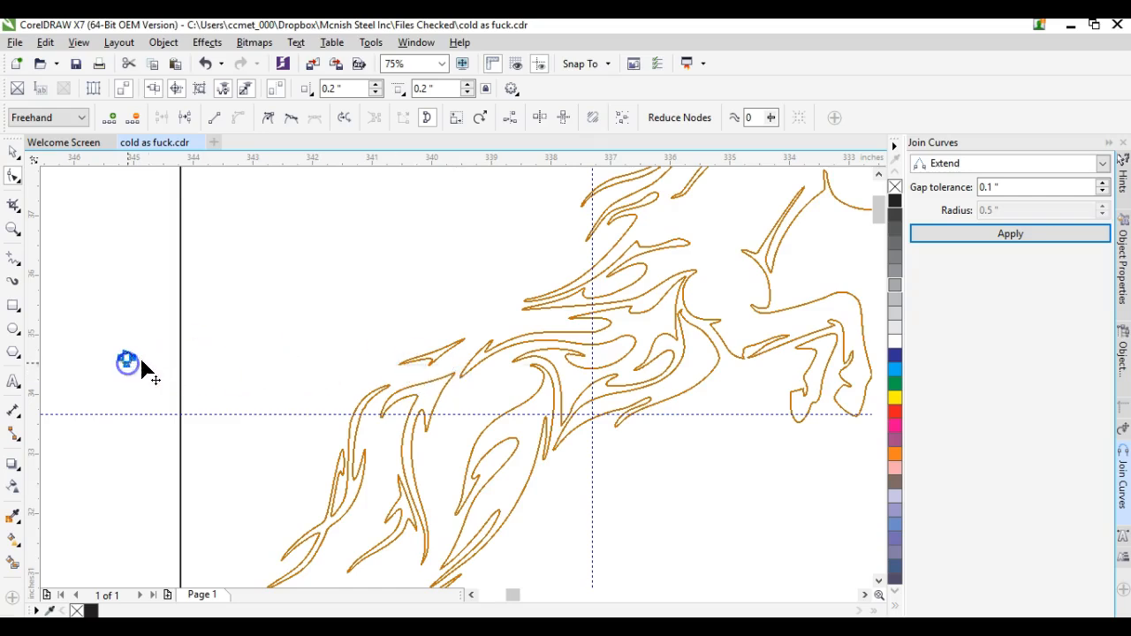
pyautogui.scroll(-1, 457, 383)
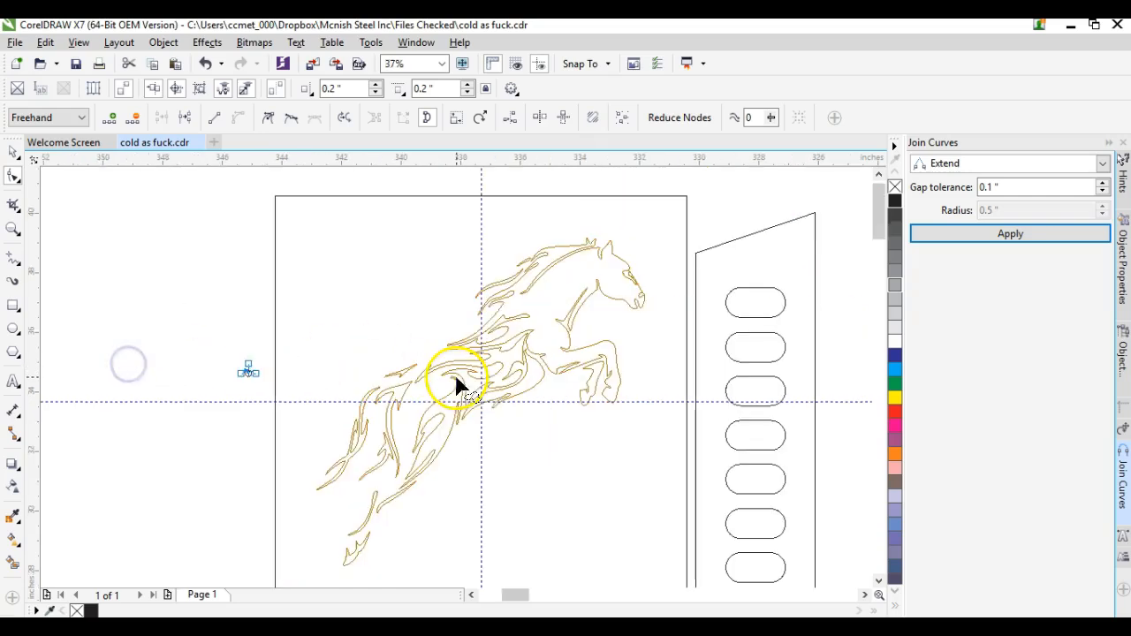
# - Select all the horse's separate curves and combine them into one object
pyautogui.click(13, 152)
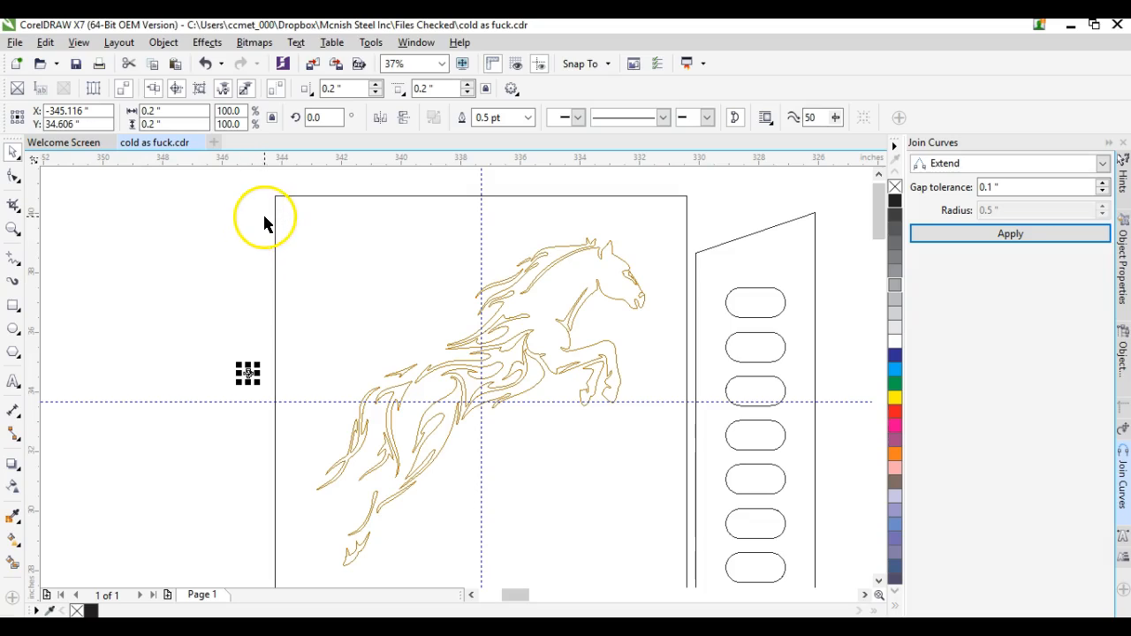
pyautogui.moveTo(267, 215); pyautogui.dragTo(655, 576)
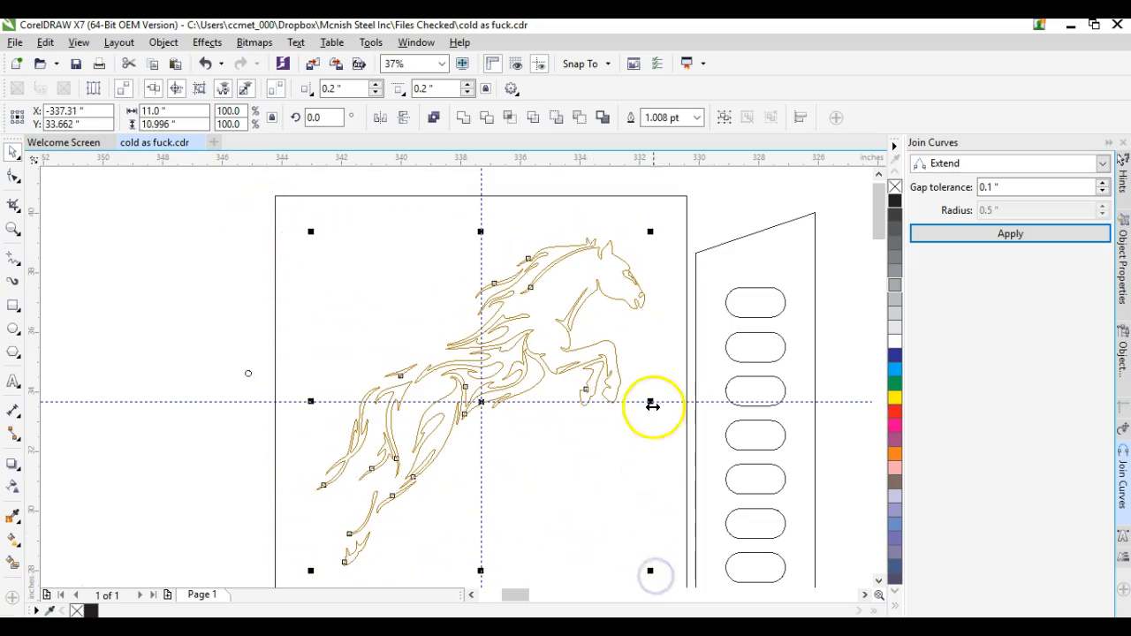
pyautogui.click(434, 118)
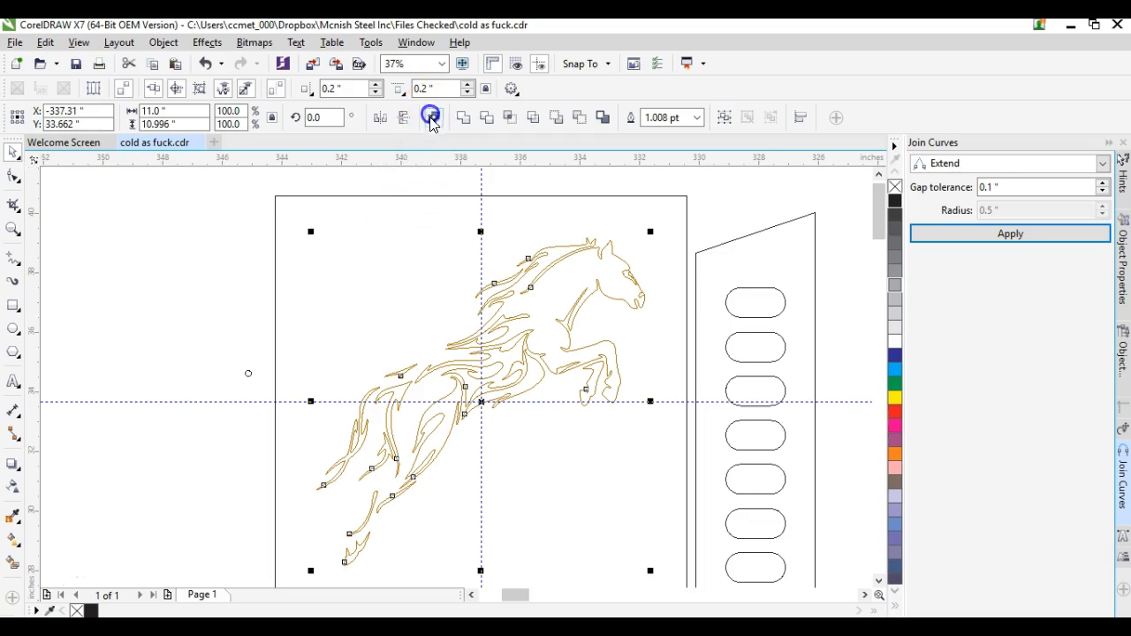
# - Select all nodes of the combined horse and reduce them with Reduce Nodes
pyautogui.press('F10')
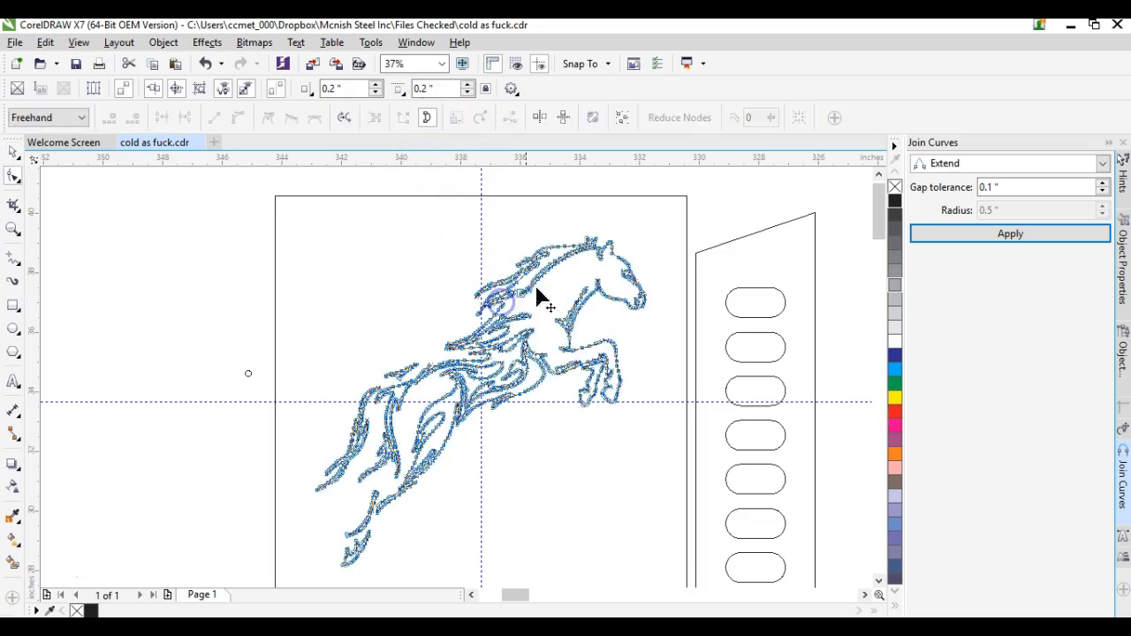
pyautogui.moveTo(648, 233)
pyautogui.mouseDown()
pyautogui.moveTo(454, 224)
pyautogui.moveTo(420, 272)
pyautogui.moveTo(337, 338)
pyautogui.moveTo(307, 406)
pyautogui.moveTo(306, 554)
pyautogui.moveTo(349, 597)
pyautogui.moveTo(646, 441)
pyautogui.moveTo(677, 386)
pyautogui.moveTo(676, 349)
pyautogui.mouseUp()
pyautogui.click(682, 120)
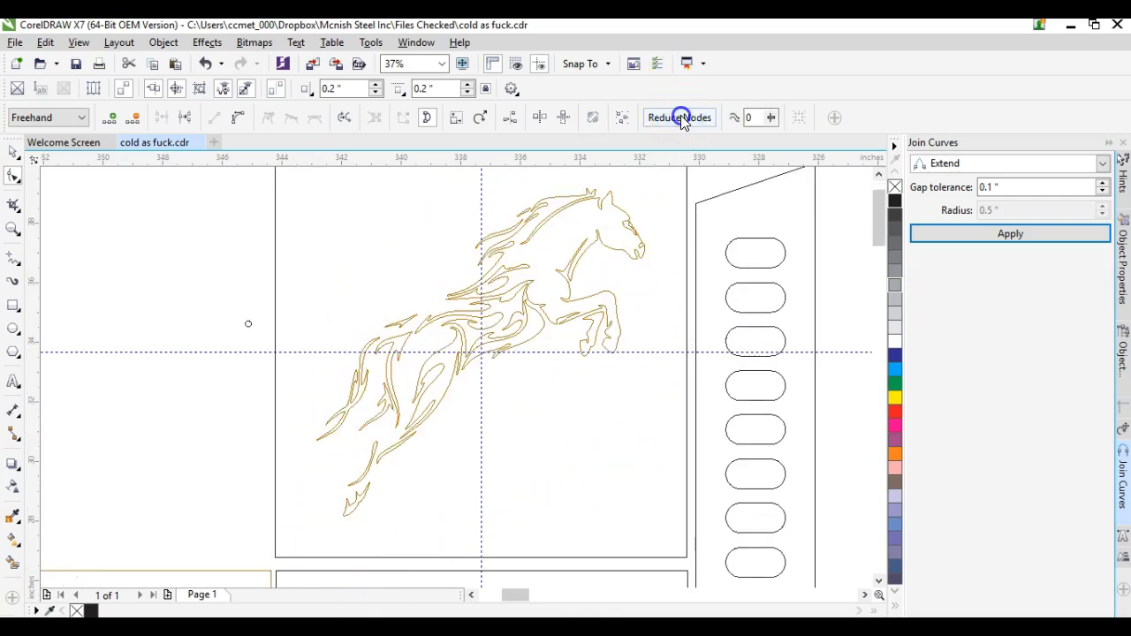
pyautogui.scroll(4, 454, 379)
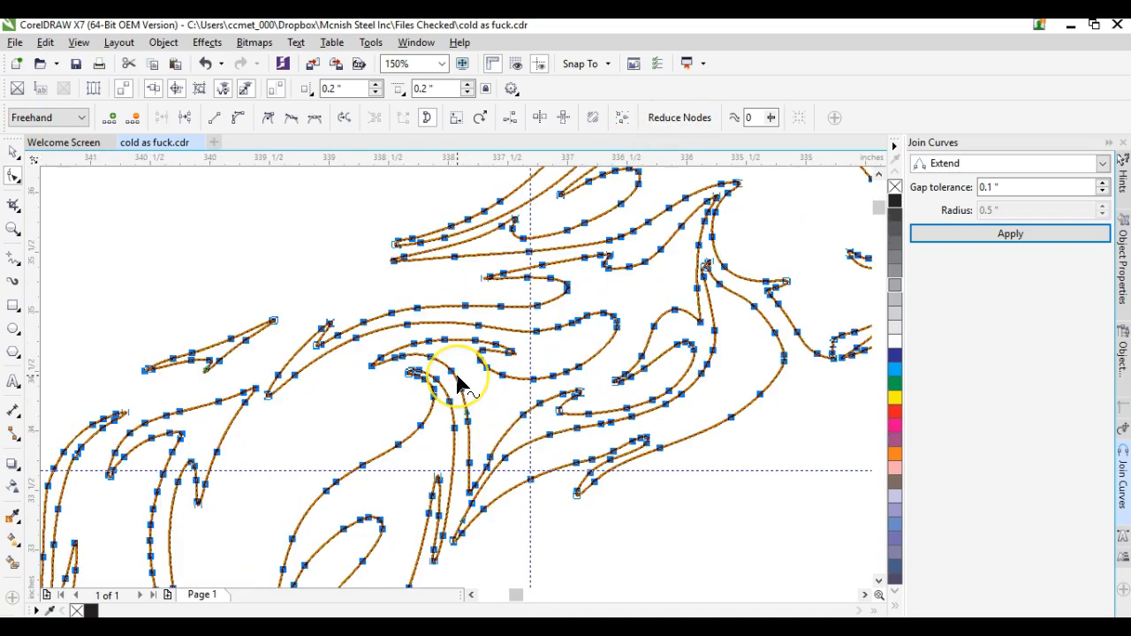
pyautogui.scroll(-4, 458, 385)
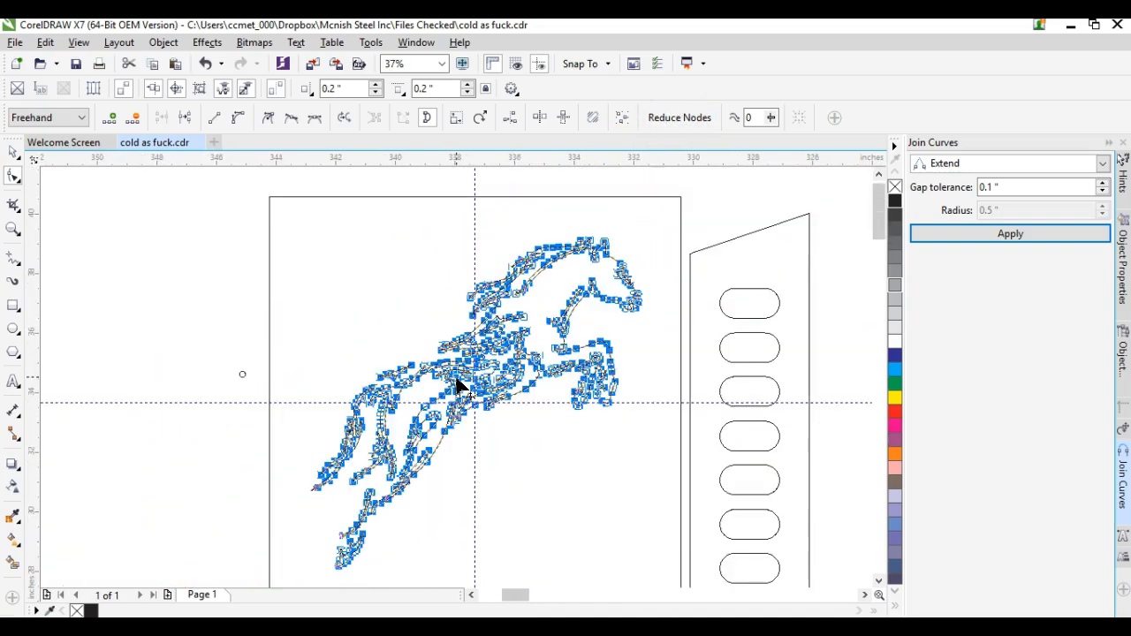
pyautogui.click(334, 316)
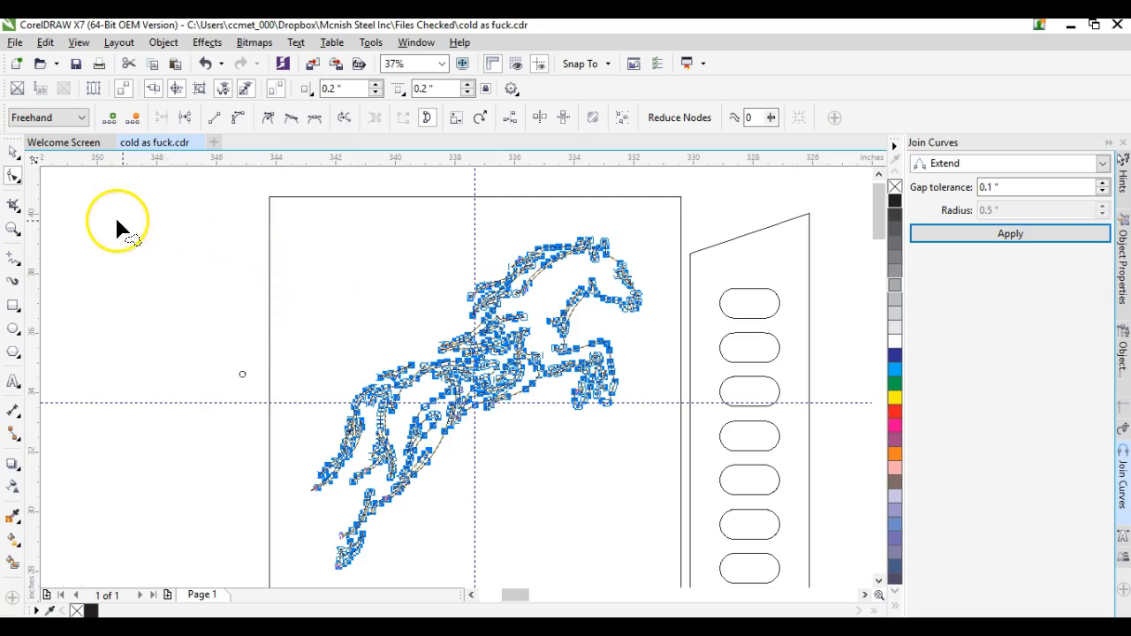
# - Smooth the horse's outlines from head to hind legs using the Smooth tool with its 3.01-inch nib
pyautogui.click(18, 215)
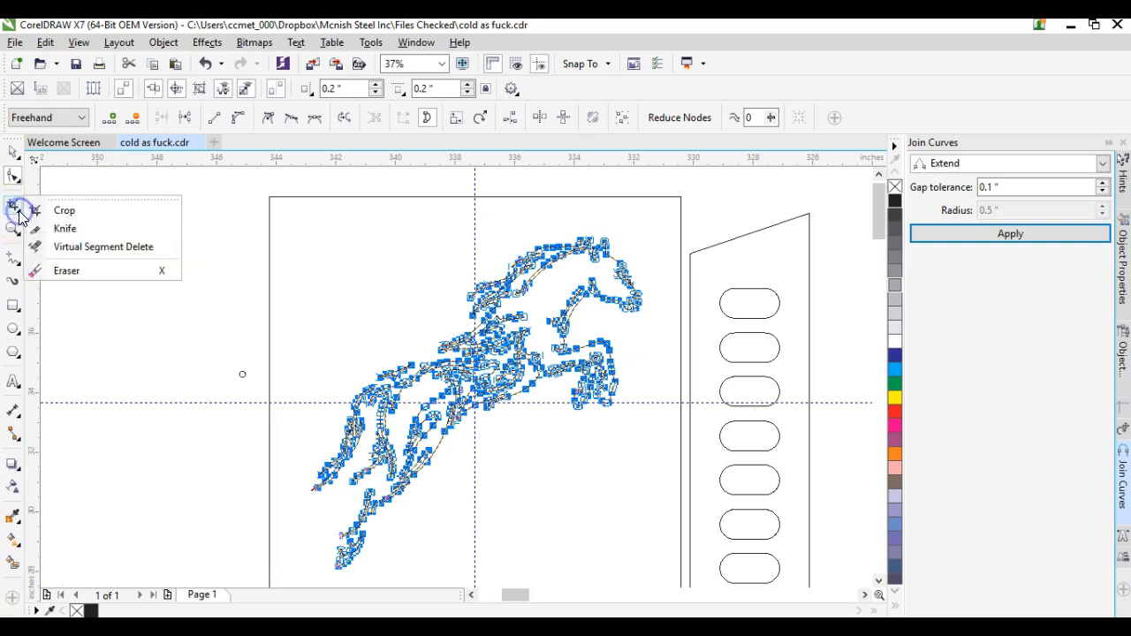
pyautogui.click(14, 233)
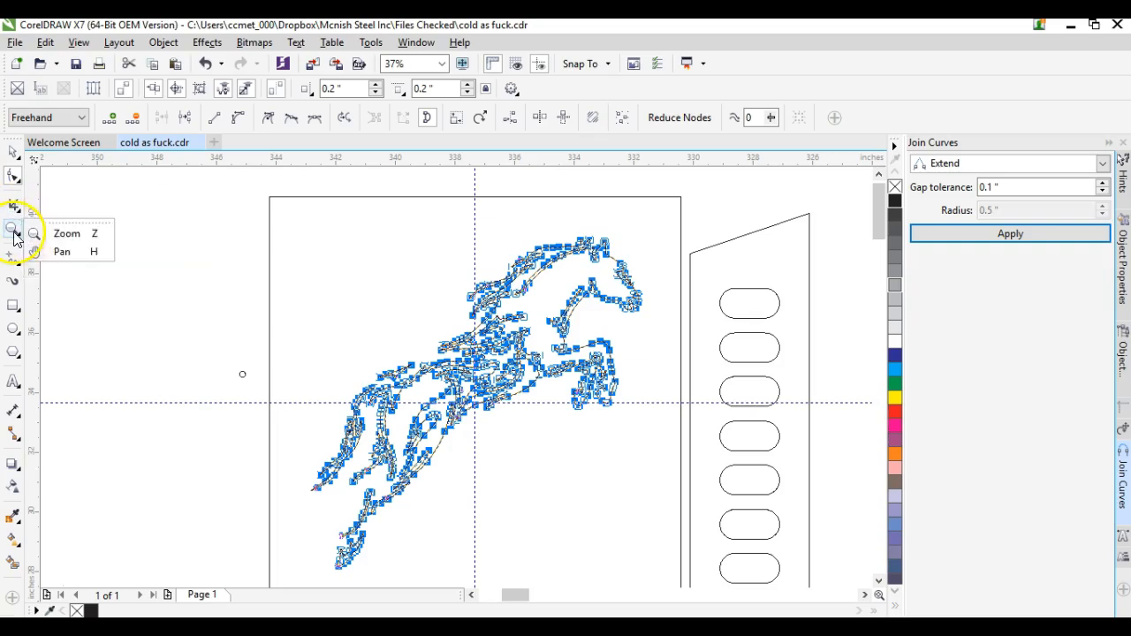
pyautogui.moveTo(14, 177)
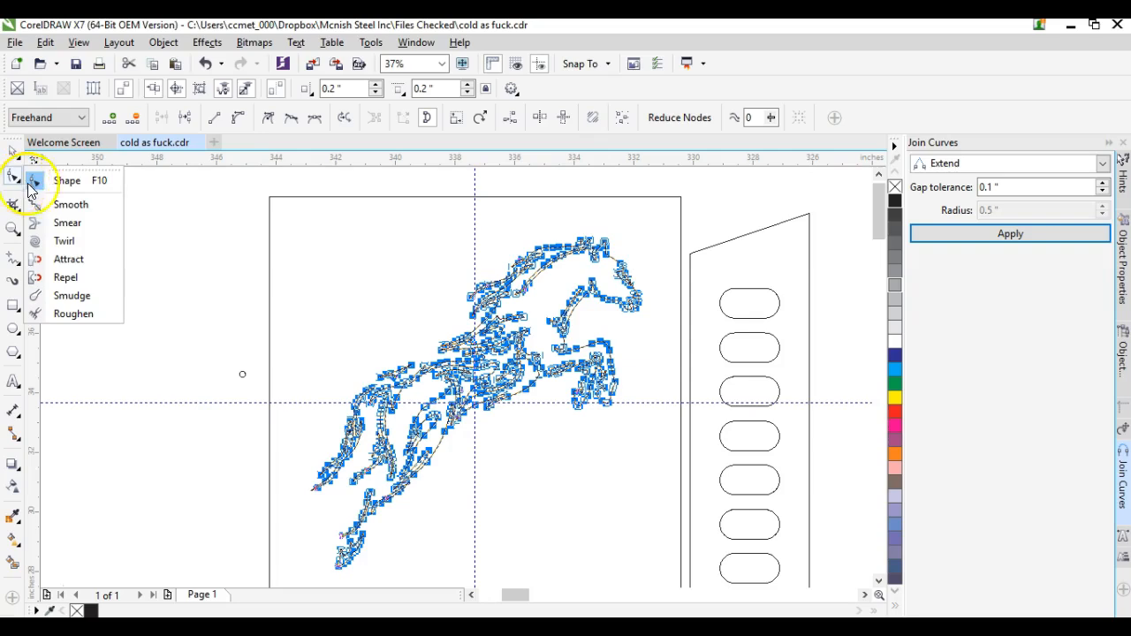
pyautogui.click(73, 206)
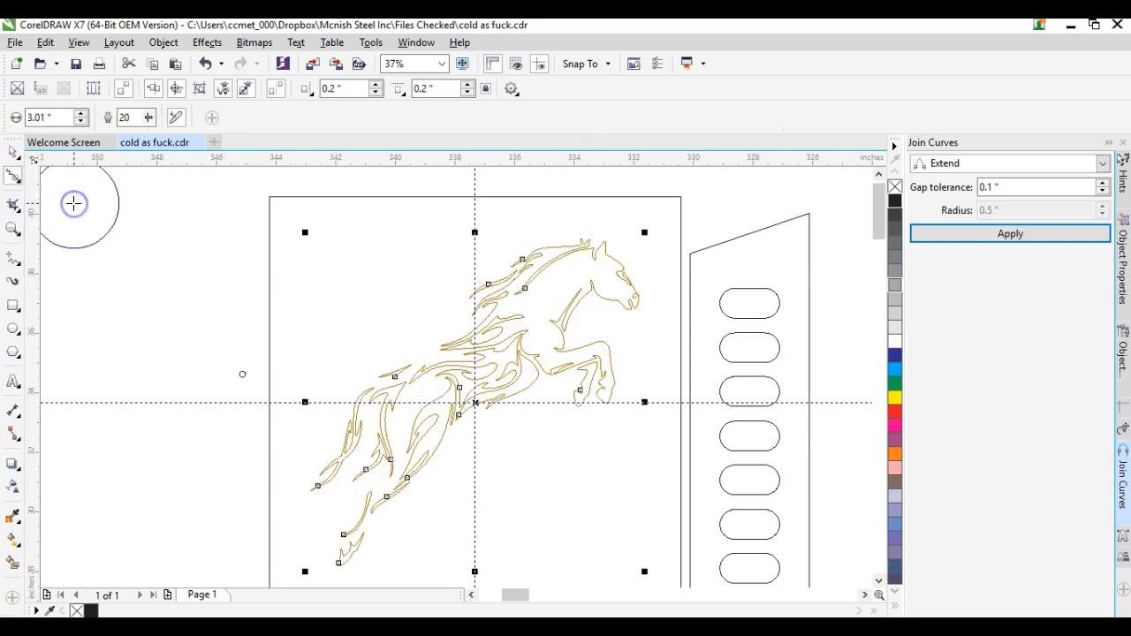
pyautogui.moveTo(572, 257)
pyautogui.mouseDown()
pyautogui.moveTo(593, 256)
pyautogui.moveTo(621, 277)
pyautogui.mouseUp()
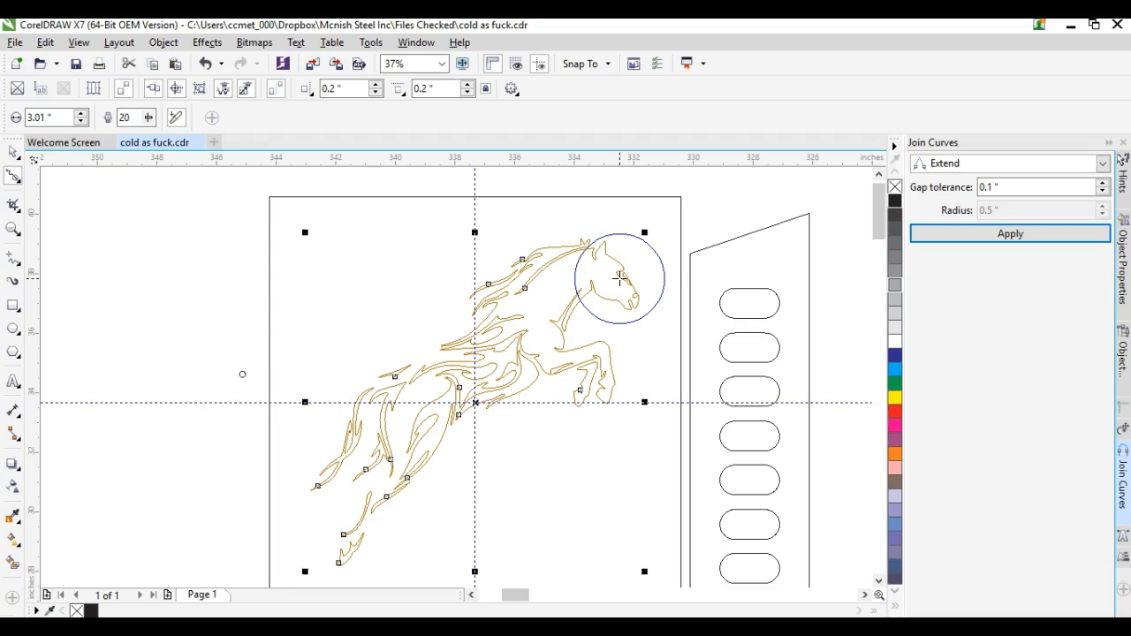
pyautogui.moveTo(620, 277)
pyautogui.mouseDown()
pyautogui.moveTo(688, 245)
pyautogui.moveTo(667, 248)
pyautogui.mouseUp()
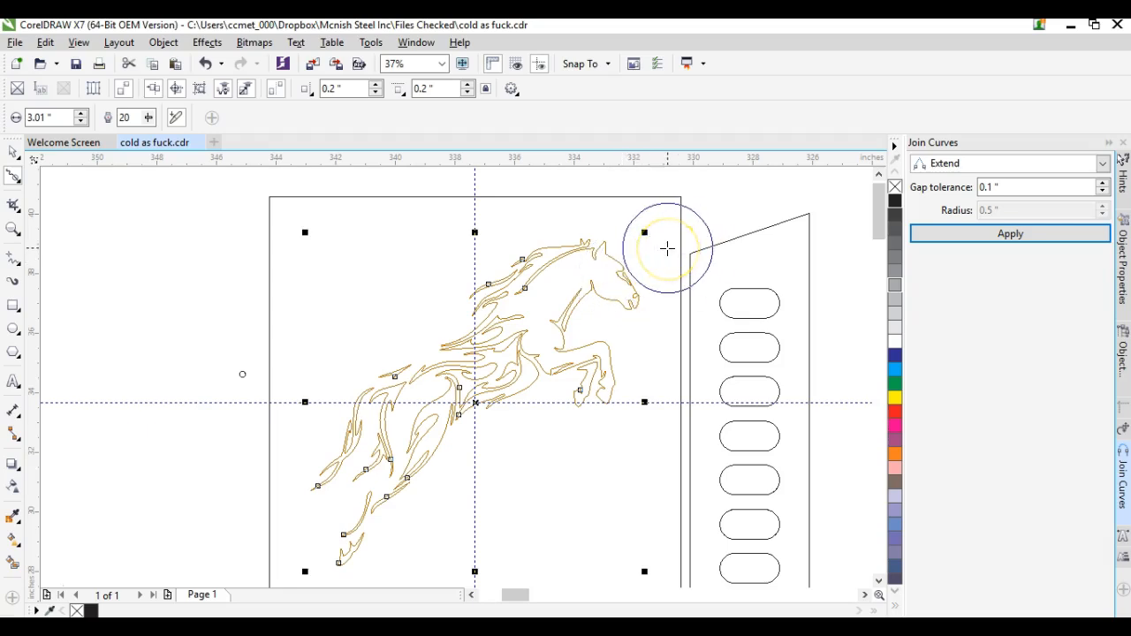
pyautogui.moveTo(613, 260)
pyautogui.mouseDown()
pyautogui.moveTo(526, 283)
pyautogui.moveTo(492, 319)
pyautogui.moveTo(540, 328)
pyautogui.moveTo(595, 312)
pyautogui.moveTo(599, 370)
pyautogui.moveTo(411, 387)
pyautogui.moveTo(422, 415)
pyautogui.moveTo(401, 428)
pyautogui.moveTo(376, 414)
pyautogui.moveTo(337, 455)
pyautogui.moveTo(376, 500)
pyautogui.moveTo(344, 541)
pyautogui.mouseUp()
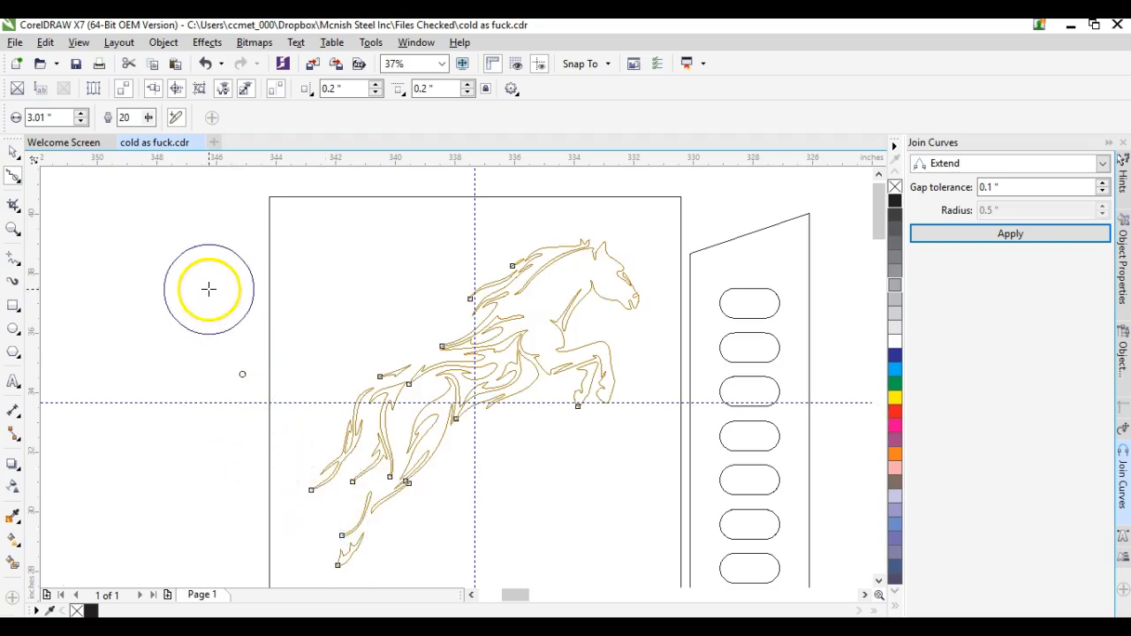
pyautogui.moveTo(604, 281); pyautogui.dragTo(499, 289)
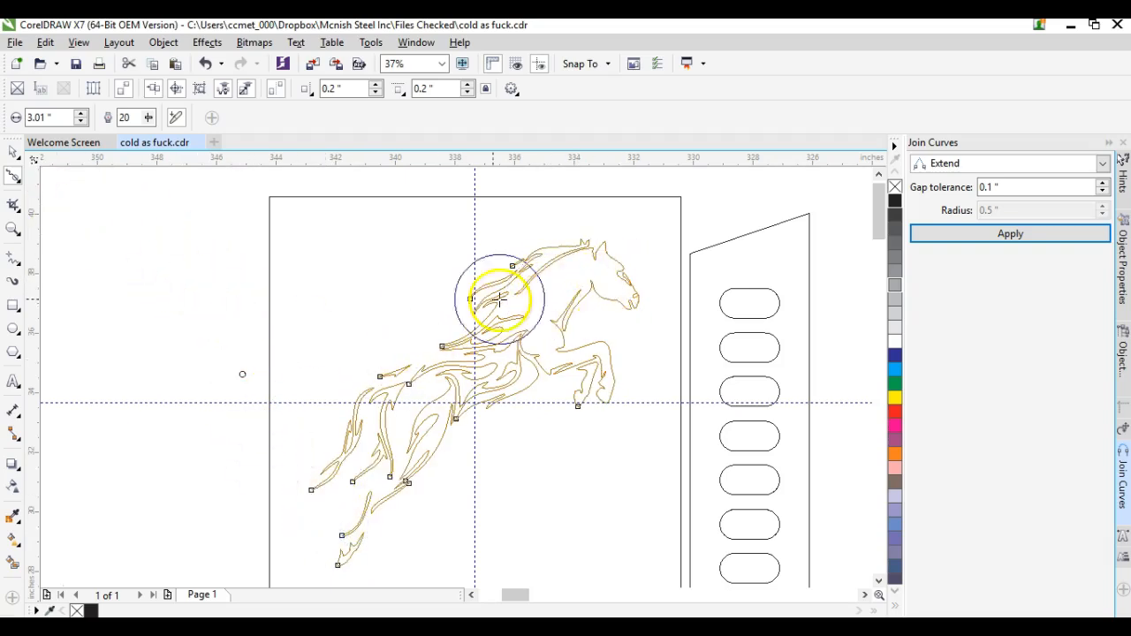
# - Examine the nodes and outlines of the smoothed horse, especially around the mane and back
pyautogui.click(13, 151)
pyautogui.doubleClick(463, 346)
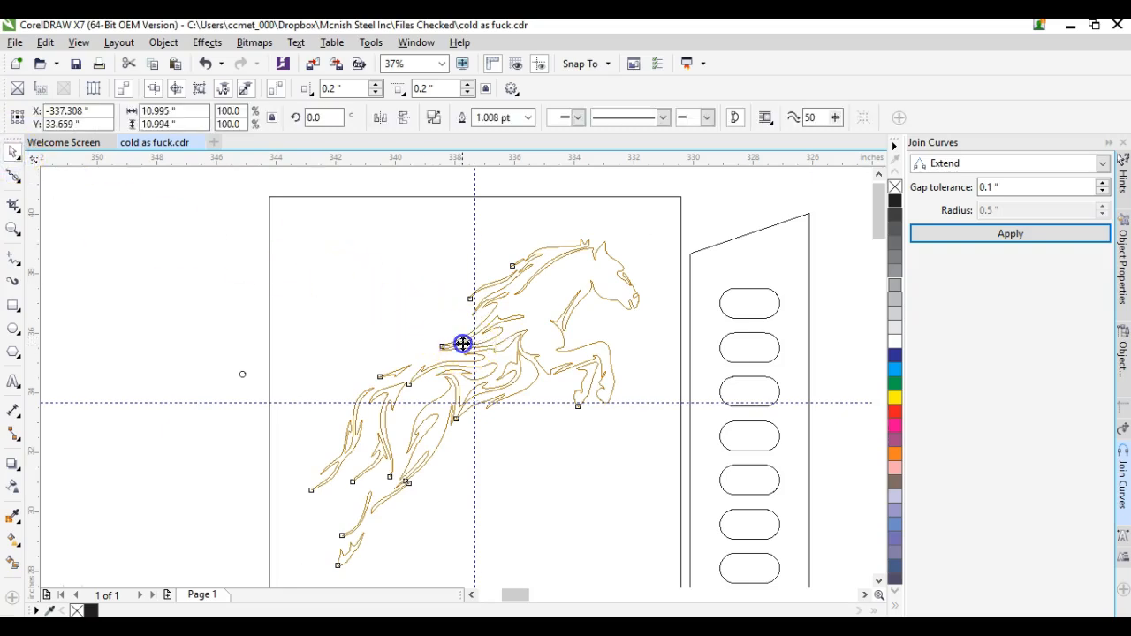
pyautogui.scroll(3, 462, 349)
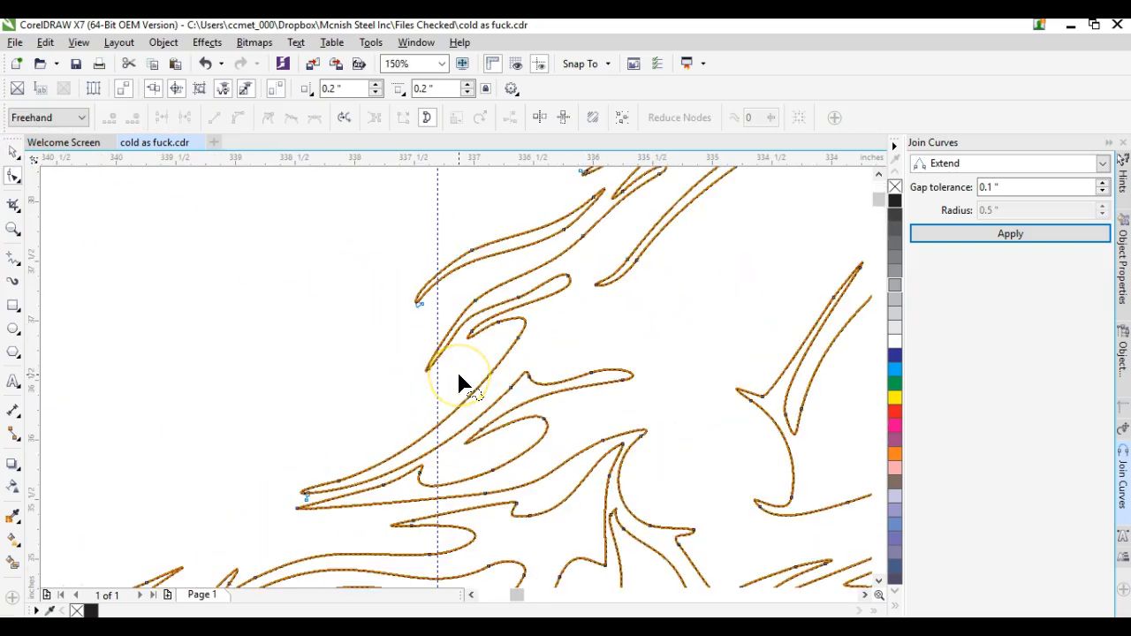
pyautogui.scroll(-2, 460, 383)
pyautogui.scroll(1, 584, 342)
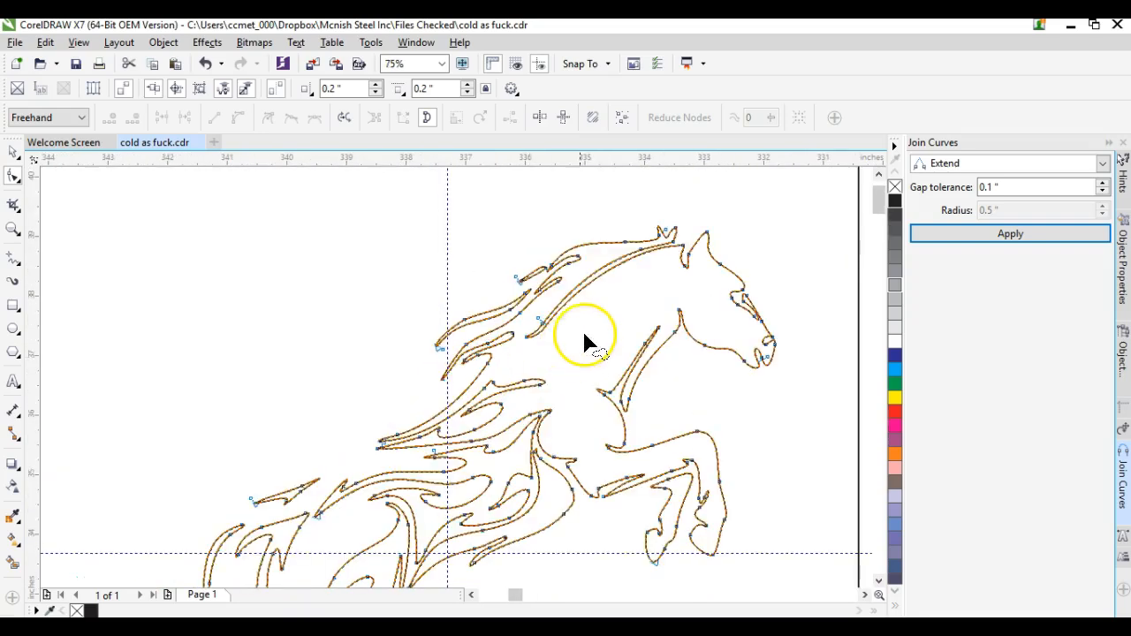
pyautogui.scroll(2, 453, 381)
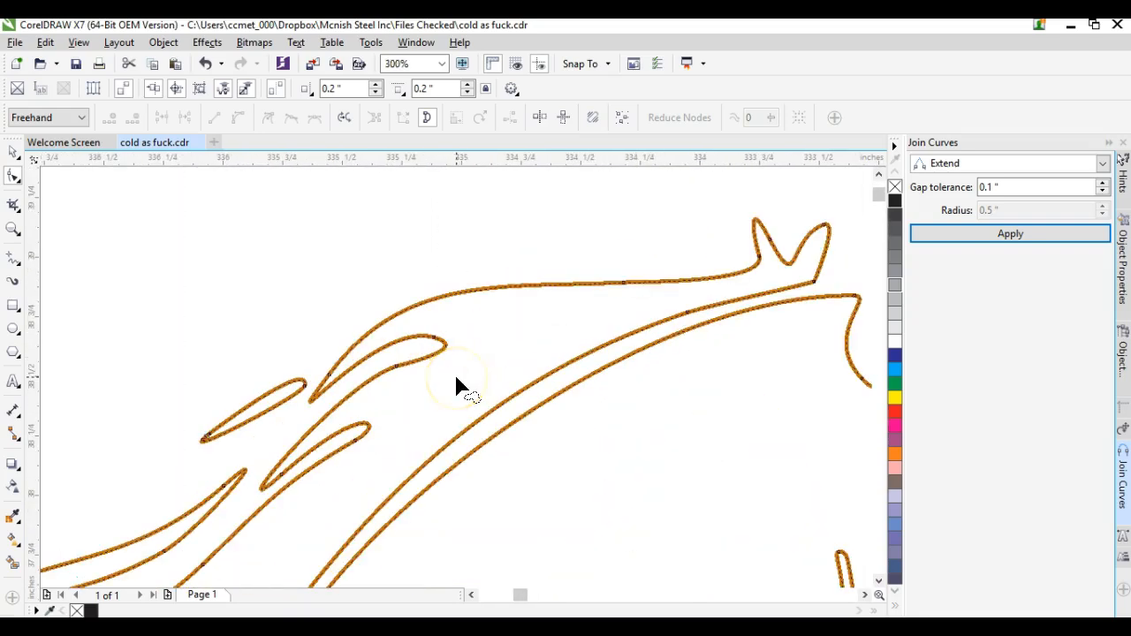
pyautogui.scroll(-3, 456, 378)
# - Place the gauge circle back over the gap between the curves on the horse's back
pyautogui.click(399, 446)
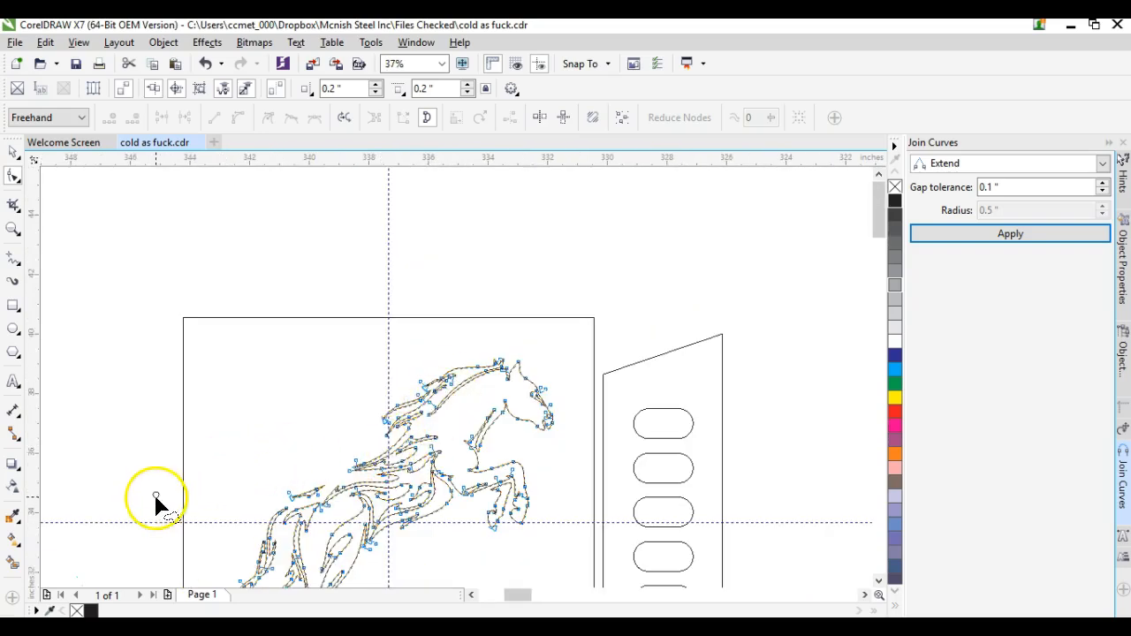
pyautogui.moveTo(156, 505)
pyautogui.mouseDown()
pyautogui.moveTo(150, 469)
pyautogui.moveTo(130, 511)
pyautogui.moveTo(162, 521)
pyautogui.moveTo(174, 491)
pyautogui.moveTo(305, 478)
pyautogui.moveTo(335, 511)
pyautogui.mouseUp()
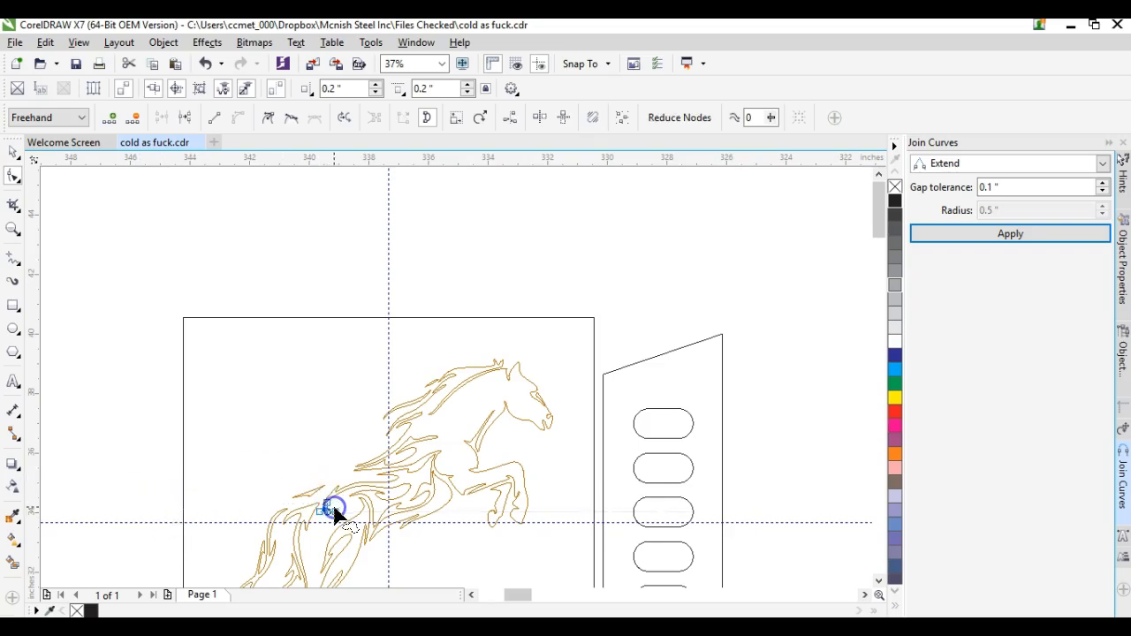
# - Move the gauge circle into the gap between the two slim curves of the lower hind leg
pyautogui.scroll(-2, 334, 510)
pyautogui.moveTo(473, 362); pyautogui.dragTo(439, 431)
pyautogui.scroll(6, 439, 433)
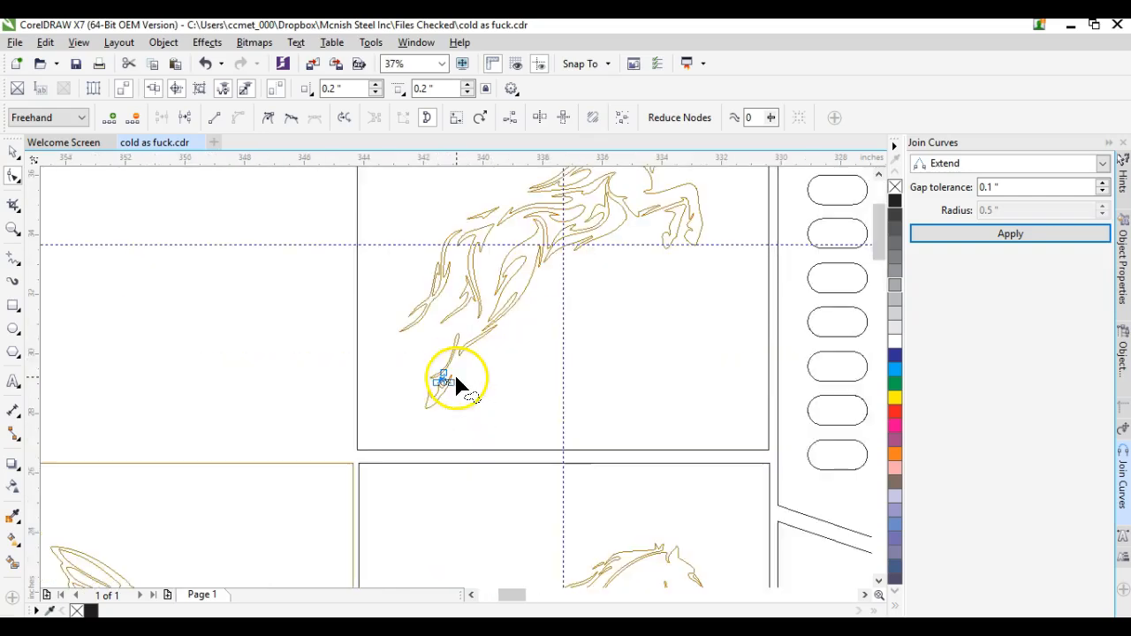
pyautogui.moveTo(419, 419); pyautogui.dragTo(470, 289)
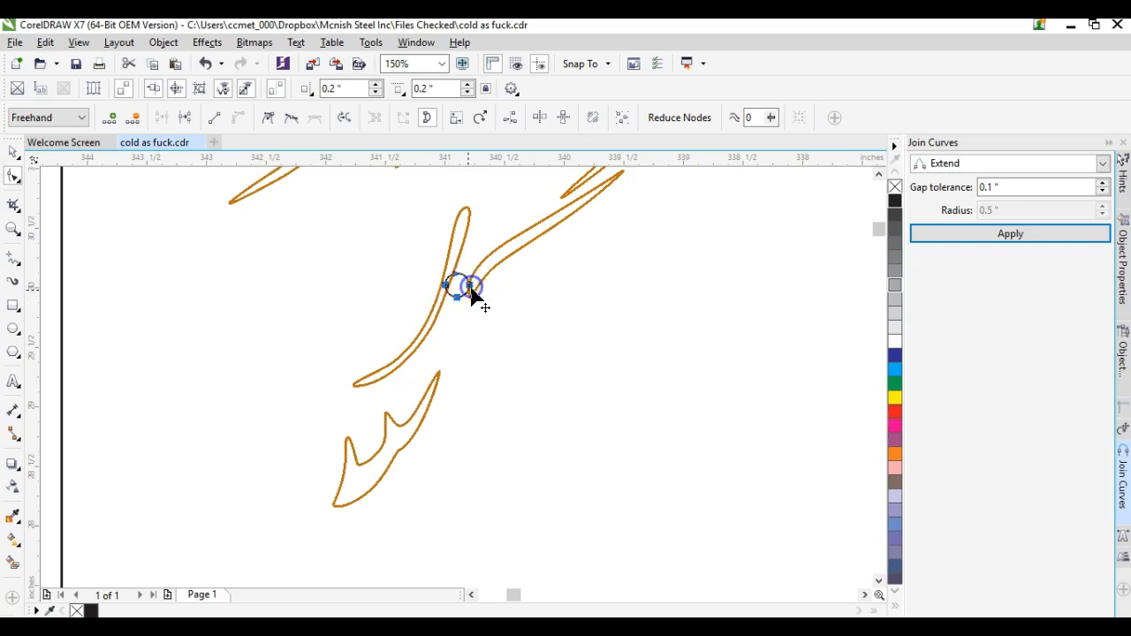
# - Break the combined horse curve apart into separate objects and deselect them
pyautogui.click(437, 318)
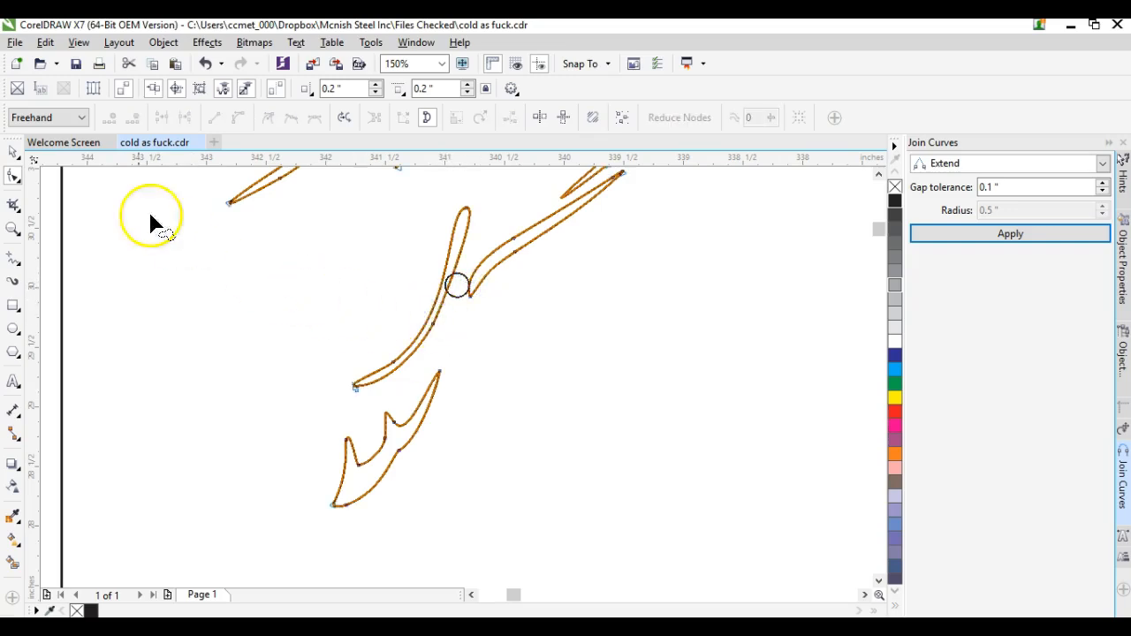
pyautogui.click(12, 152)
pyautogui.scroll(-5, 462, 374)
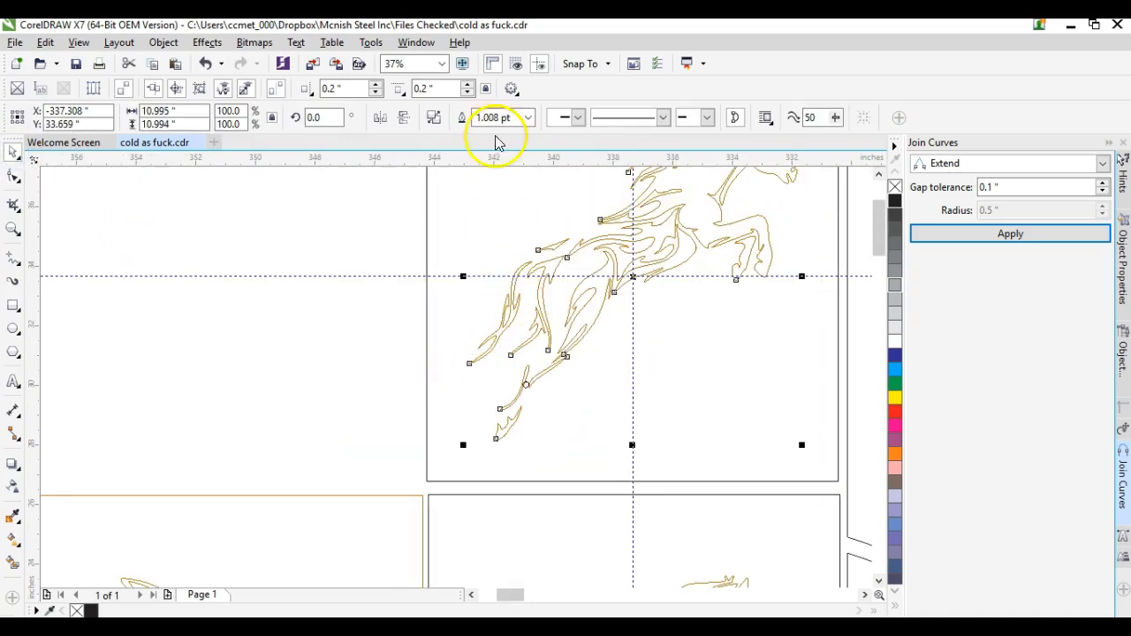
pyautogui.click(434, 117)
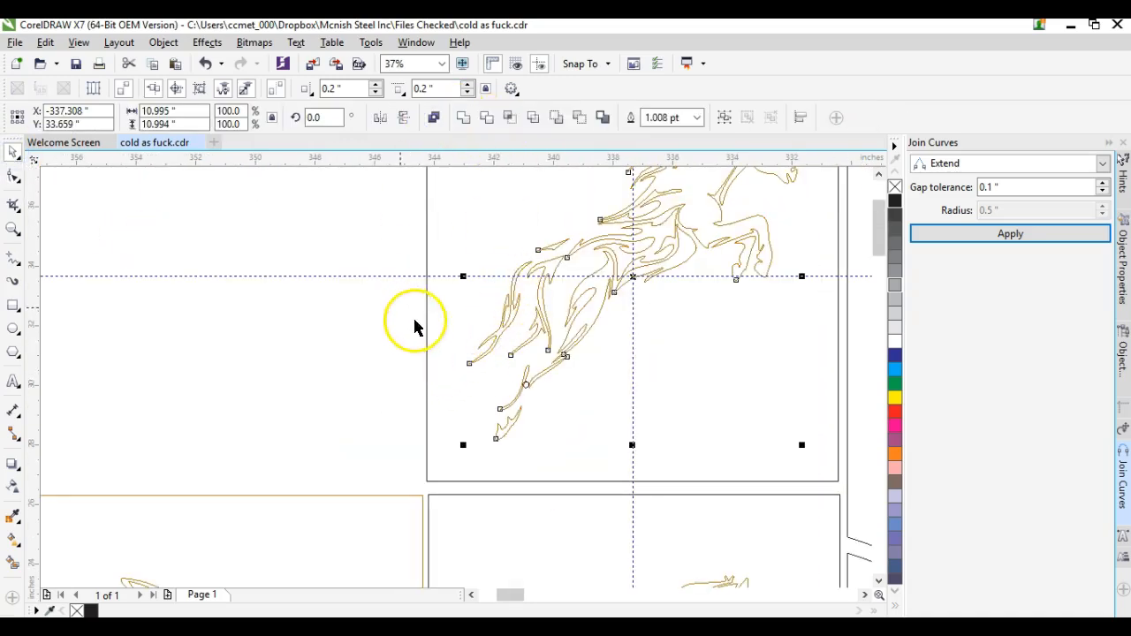
pyautogui.click(386, 356)
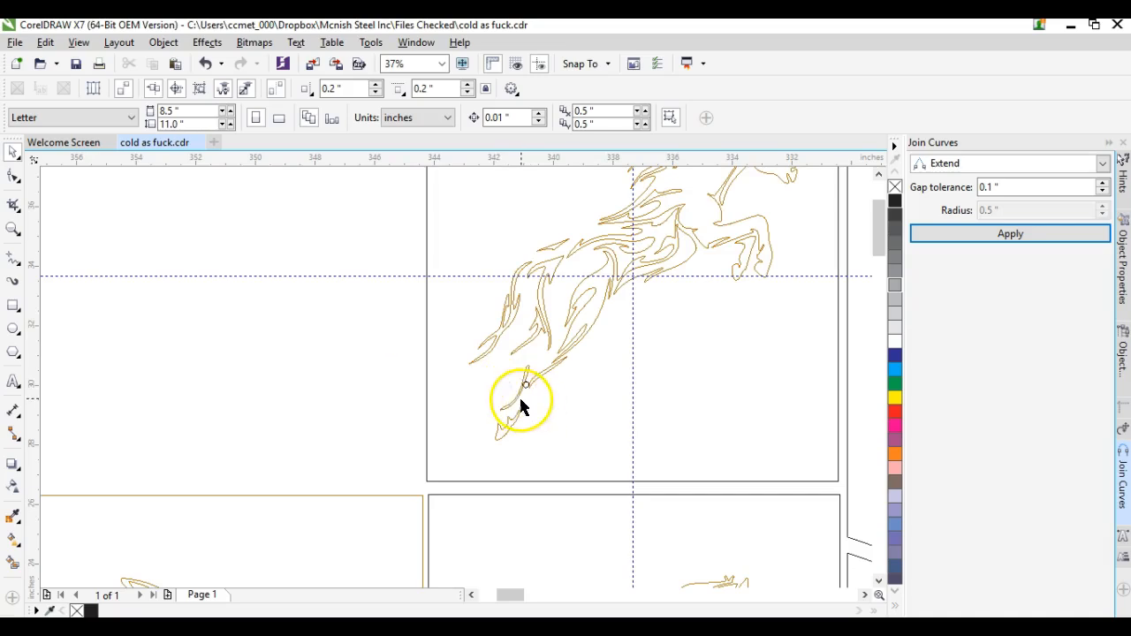
# - Shift the slim lower hind-leg curve slightly away from its neighbour to widen the gap marked by the gauge circle
pyautogui.scroll(2, 455, 382)
pyautogui.scroll(2, 455, 378)
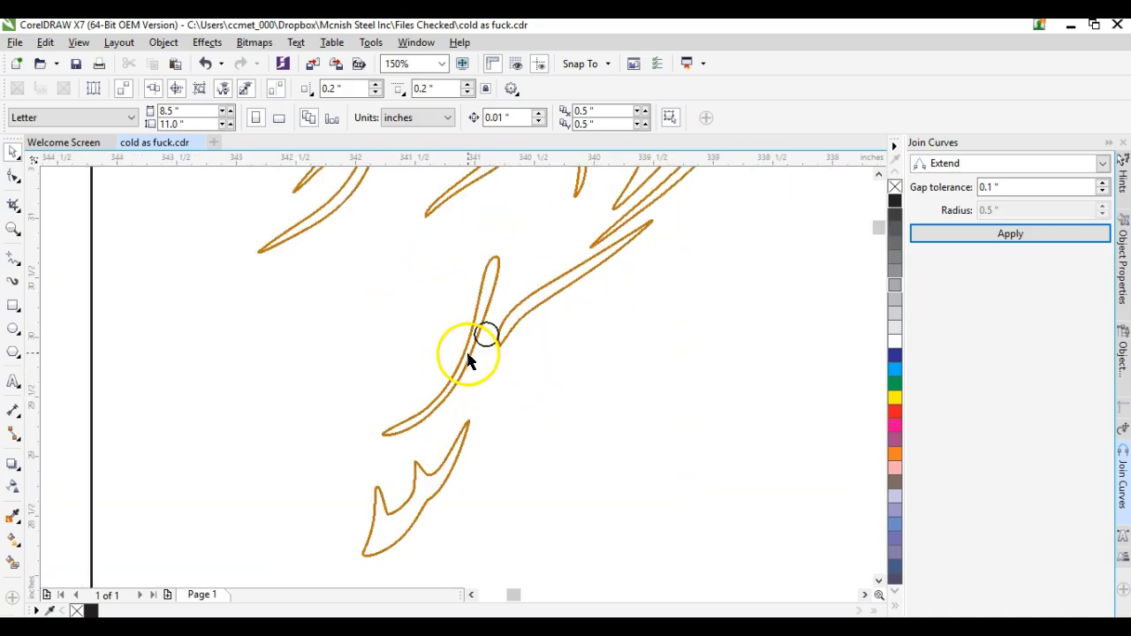
pyautogui.click(469, 357)
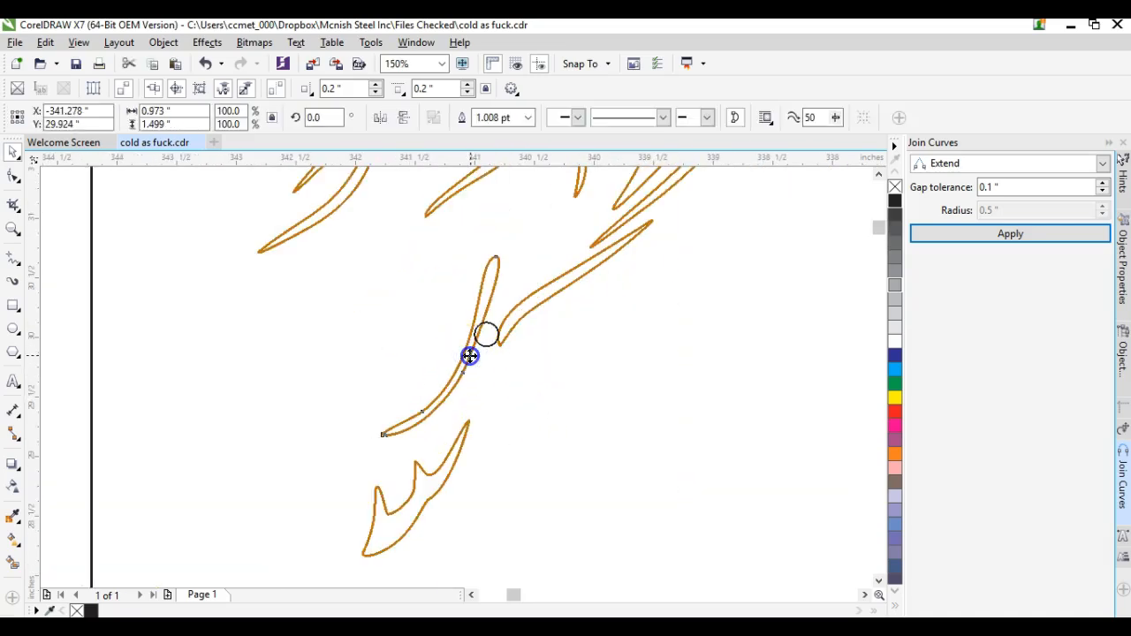
pyautogui.moveTo(470, 356); pyautogui.dragTo(611, 248)
# - Place the gauge circle above the slanted hind-leg curve and move that curve away from the thigh outline to widen the gap
pyautogui.click(485, 342)
pyautogui.click(574, 270)
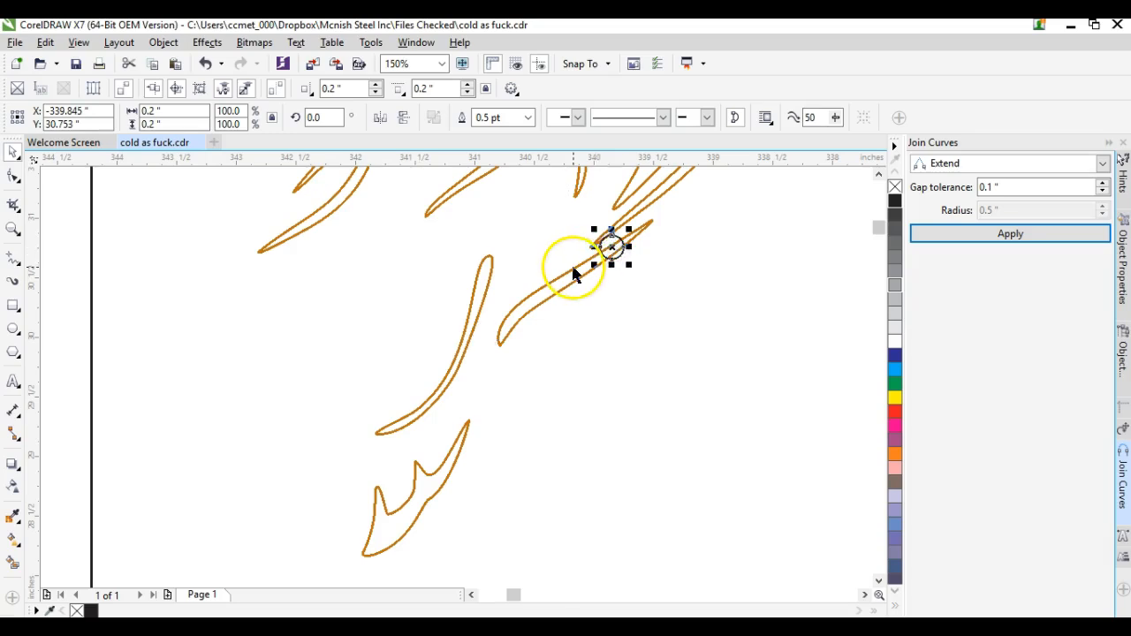
pyautogui.moveTo(575, 283); pyautogui.dragTo(583, 292)
pyautogui.scroll(-2, 583, 292)
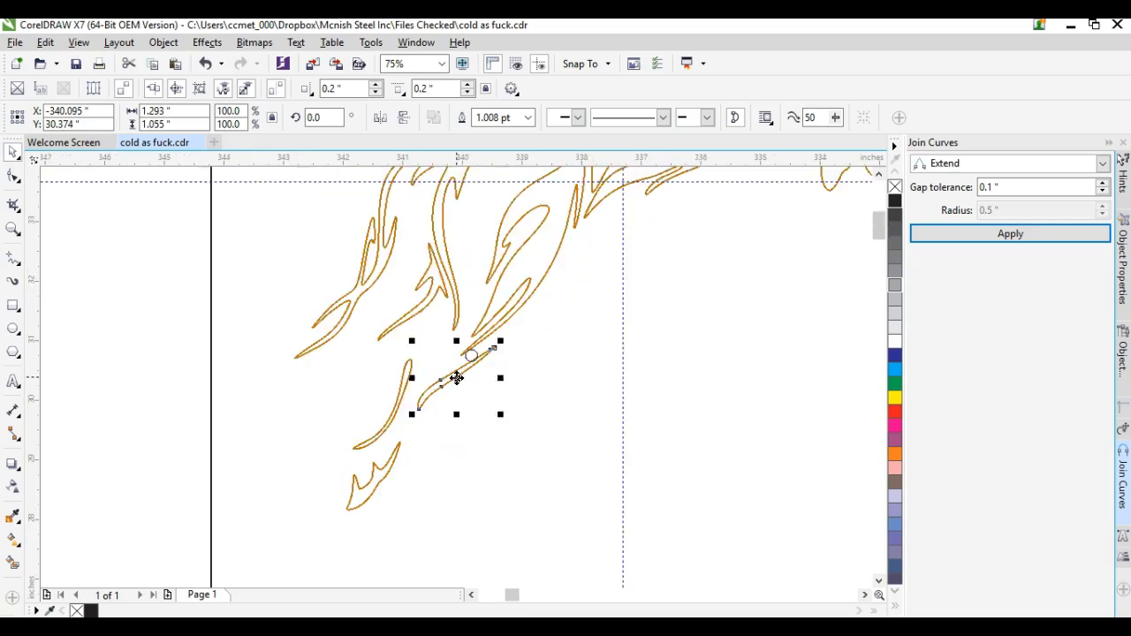
# - Nudge the slanted hind-leg curve down to Y 30.348 inches to fit the gauge circle in the gap above it
pyautogui.click(469, 377)
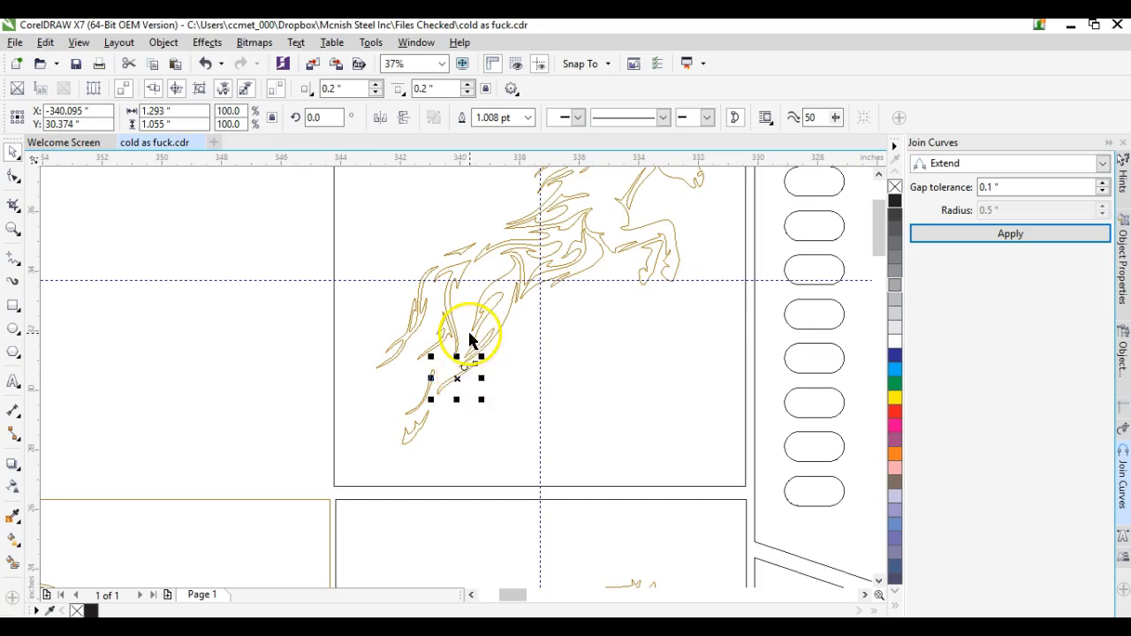
pyautogui.scroll(-1, 474, 356)
pyautogui.scroll(1, 454, 373)
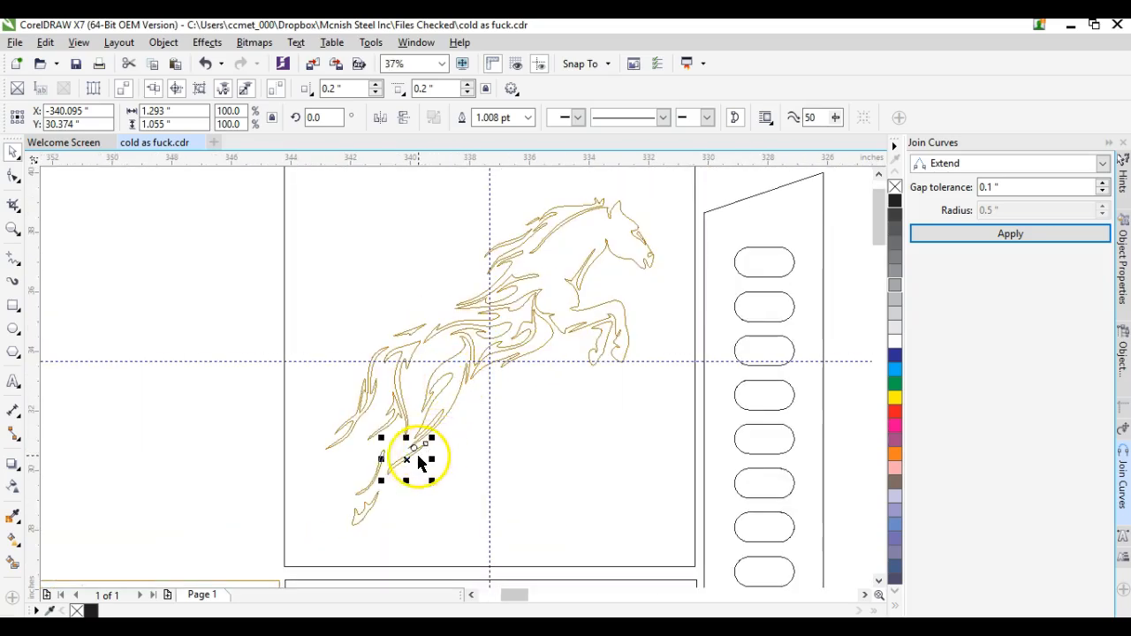
pyautogui.scroll(1, 414, 449)
pyautogui.scroll(1, 454, 373)
pyautogui.scroll(-1, 445, 351)
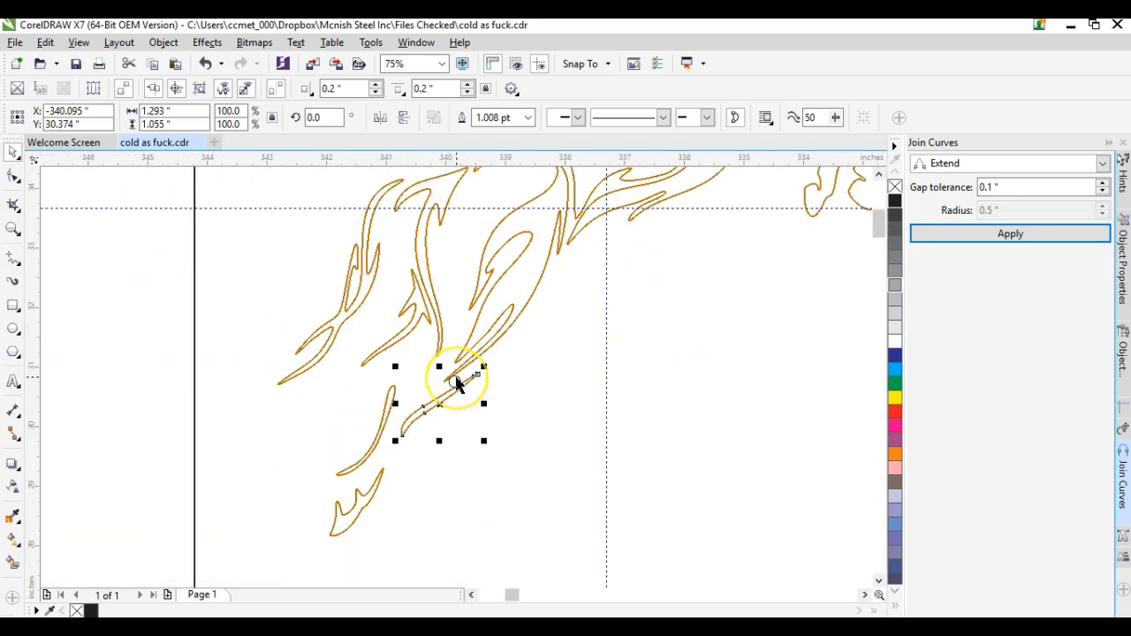
pyautogui.scroll(1, 454, 386)
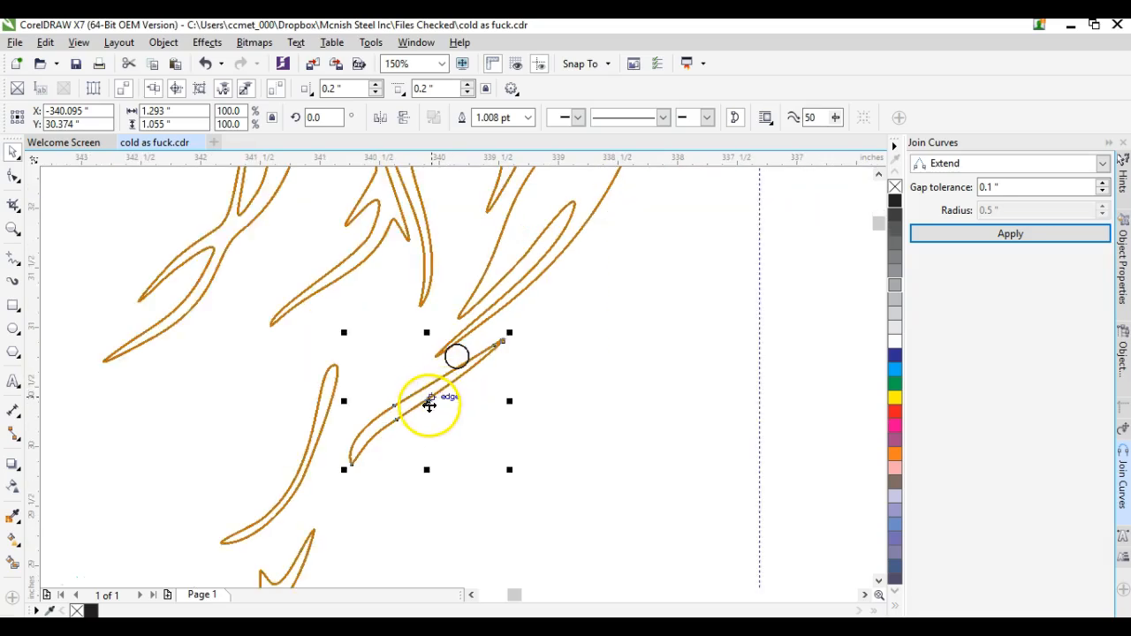
pyautogui.click(428, 402)
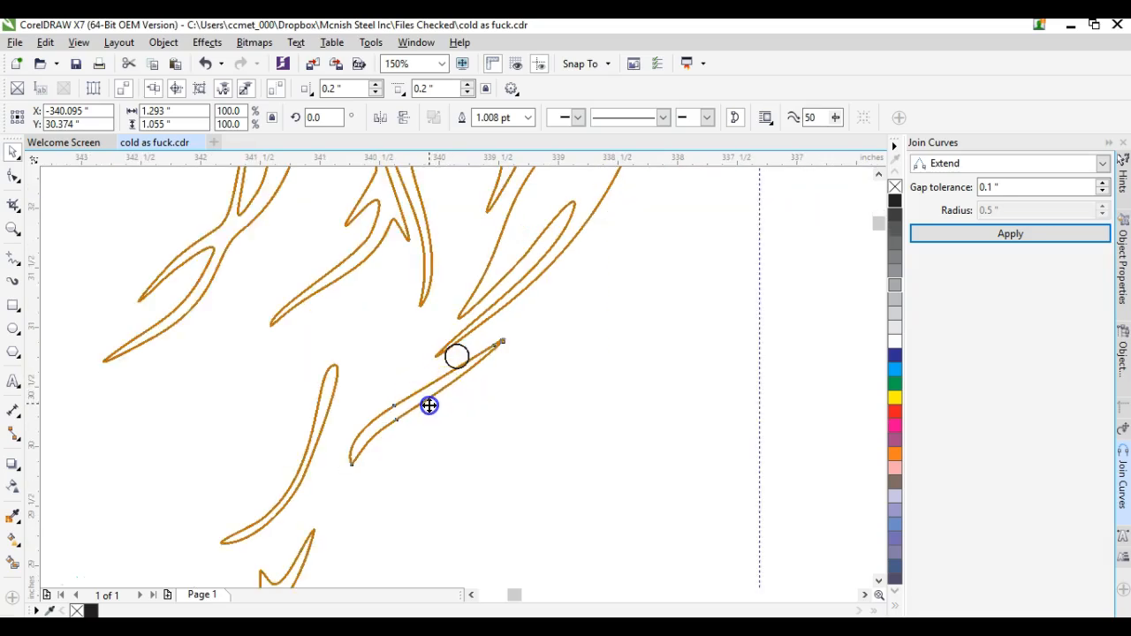
pyautogui.scroll(1, 430, 411)
pyautogui.moveTo(454, 376); pyautogui.dragTo(453, 375)
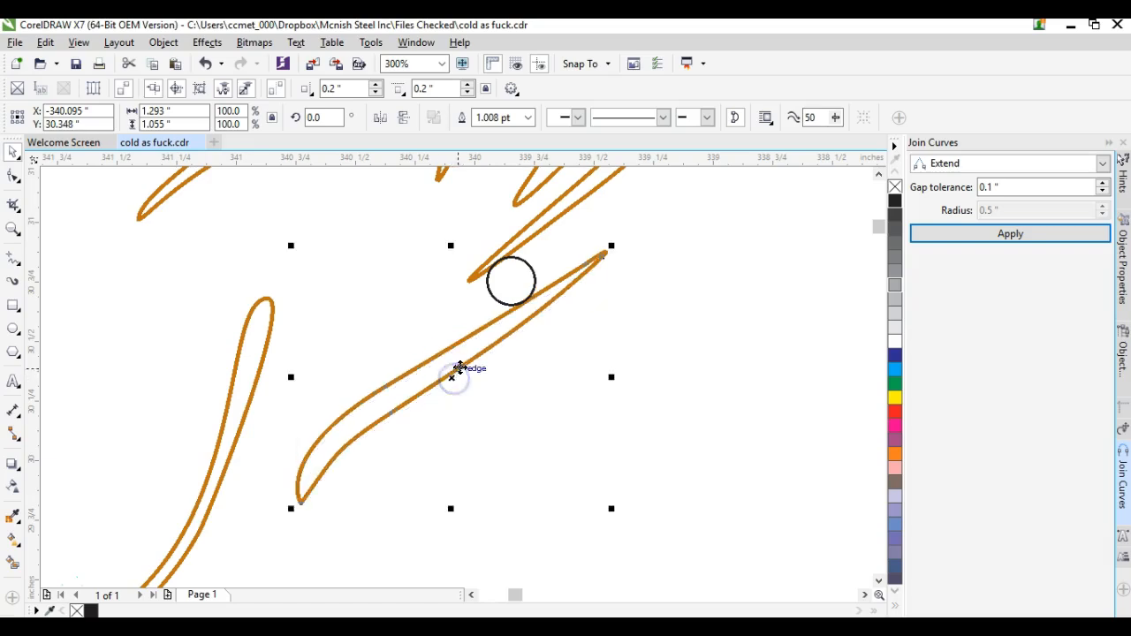
# - Position the gauge circle against the long curve in the gap beside the pronged curve behind the hind leg
pyautogui.click(495, 296)
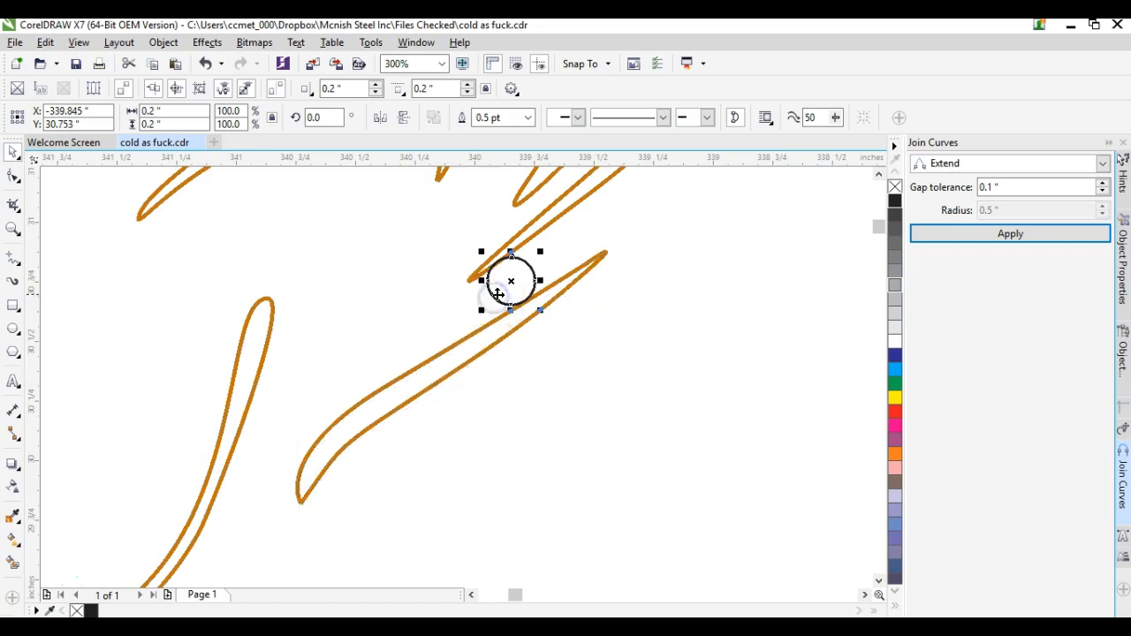
pyautogui.scroll(-3, 458, 377)
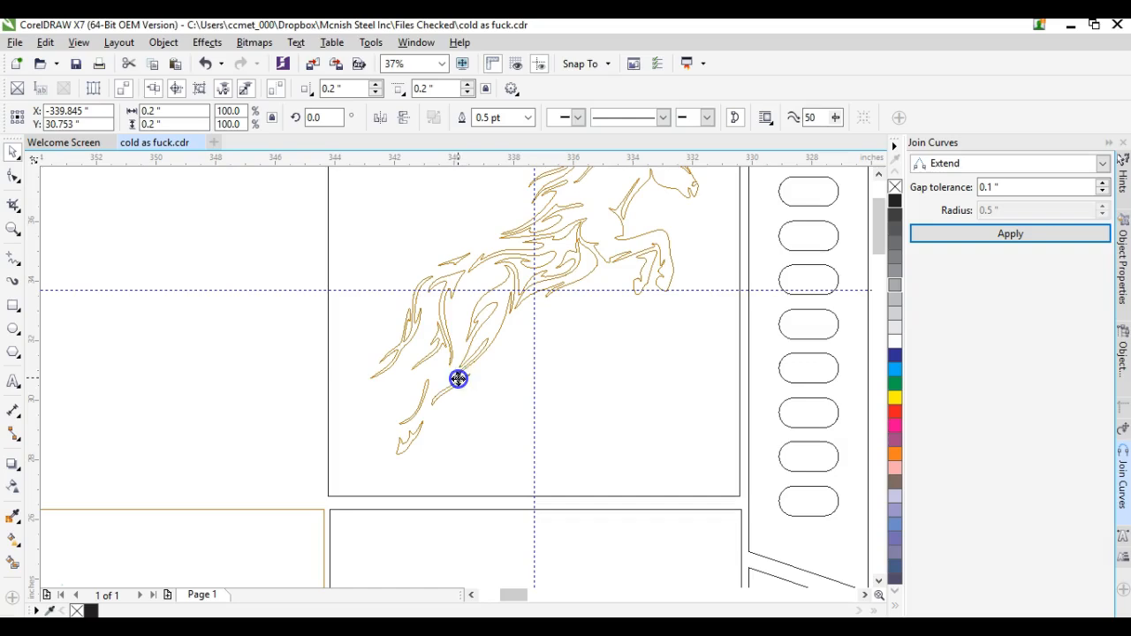
pyautogui.scroll(2, 458, 378)
pyautogui.moveTo(450, 392); pyautogui.dragTo(457, 409)
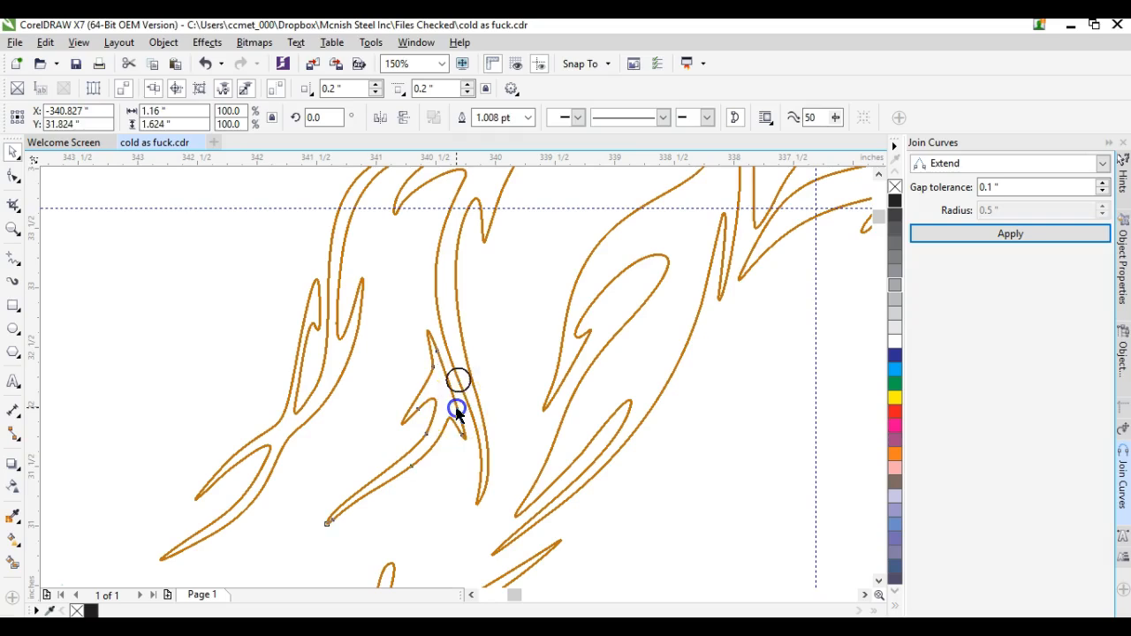
pyautogui.scroll(2, 458, 410)
pyautogui.click(462, 372)
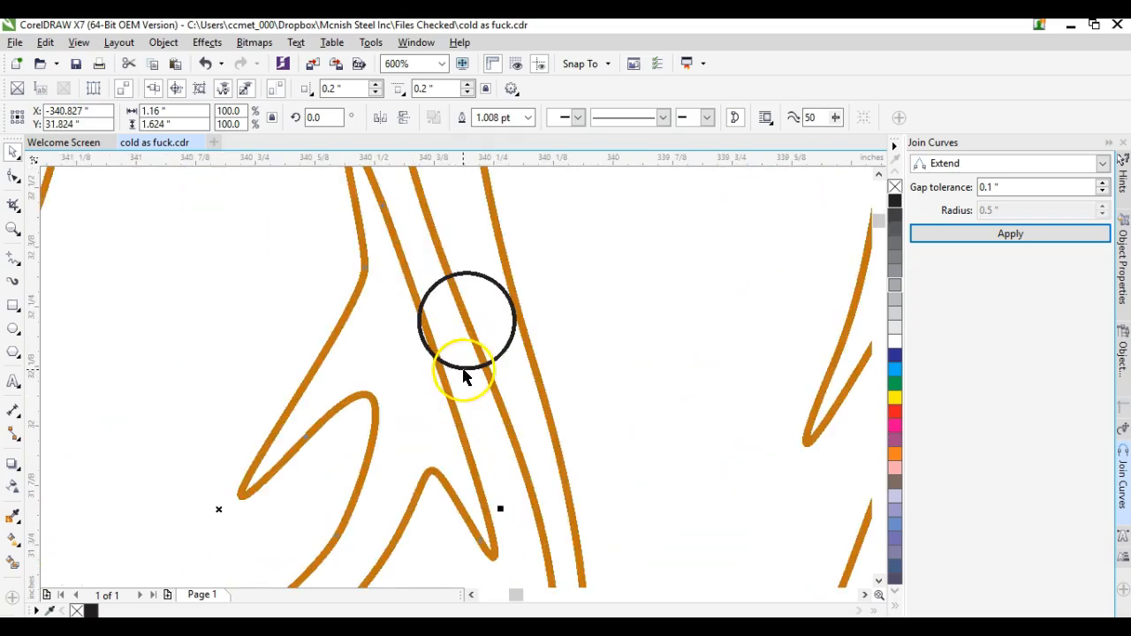
pyautogui.moveTo(469, 320); pyautogui.dragTo(432, 362)
# - Move the pronged curve away from the long curve, to X -340.933 and Y 31.759 inches, widening their gap
pyautogui.scroll(-2, 456, 377)
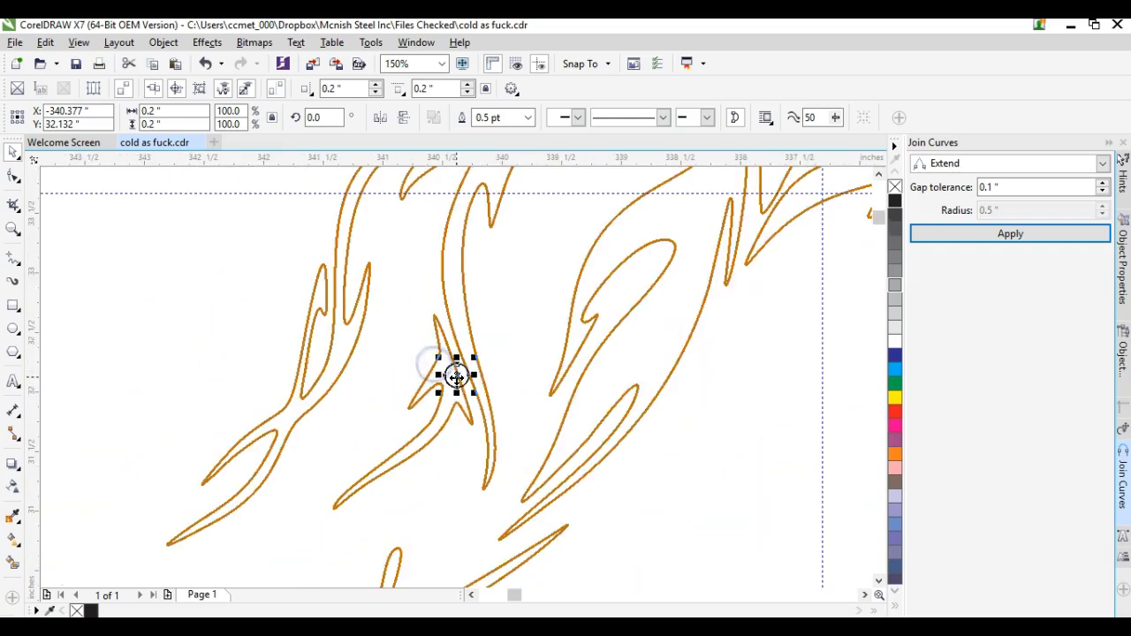
pyautogui.scroll(1, 456, 393)
pyautogui.click(459, 386)
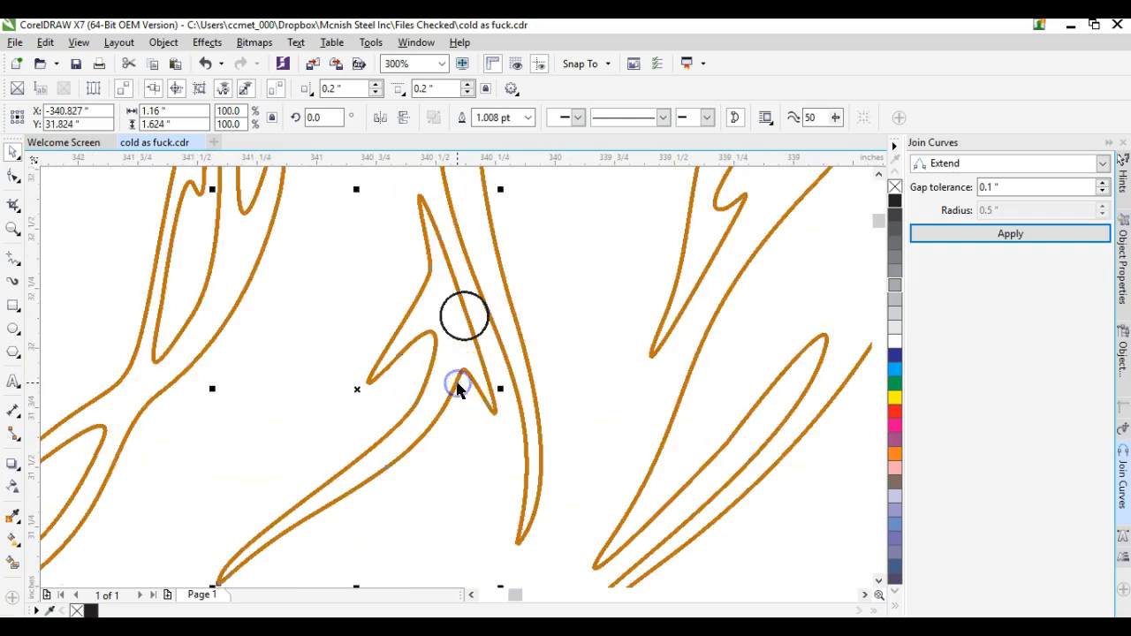
pyautogui.scroll(-1, 451, 385)
pyautogui.moveTo(439, 382); pyautogui.dragTo(396, 389)
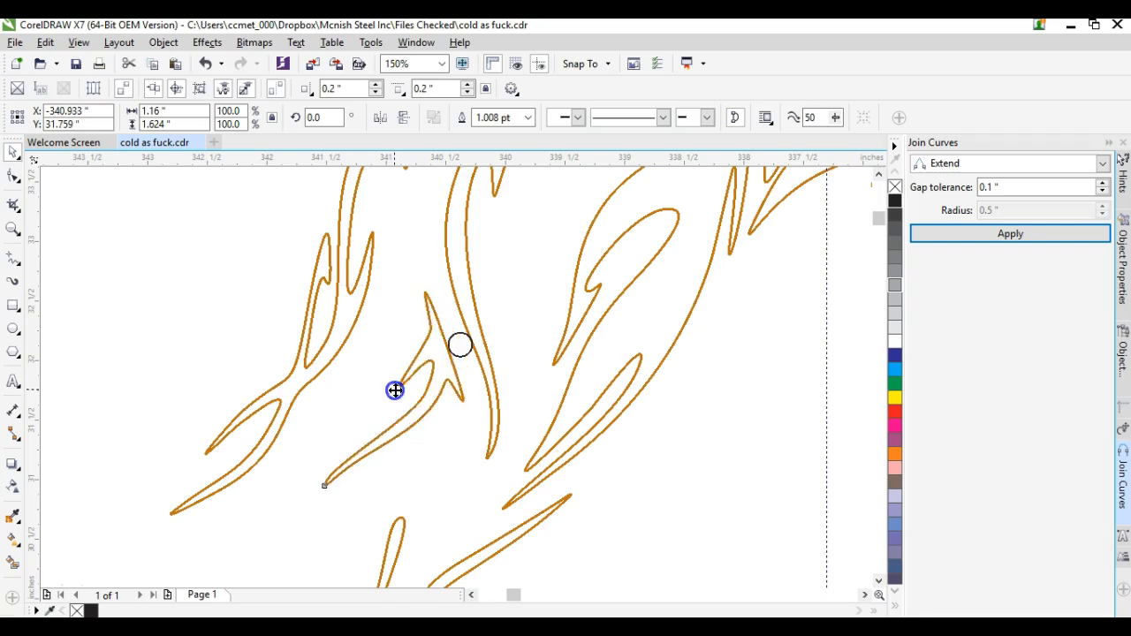
# - Place the gauge circle over the lower fork of the rearmost tail curve and check its width against the outlines
pyautogui.click(463, 359)
pyautogui.scroll(-1, 465, 362)
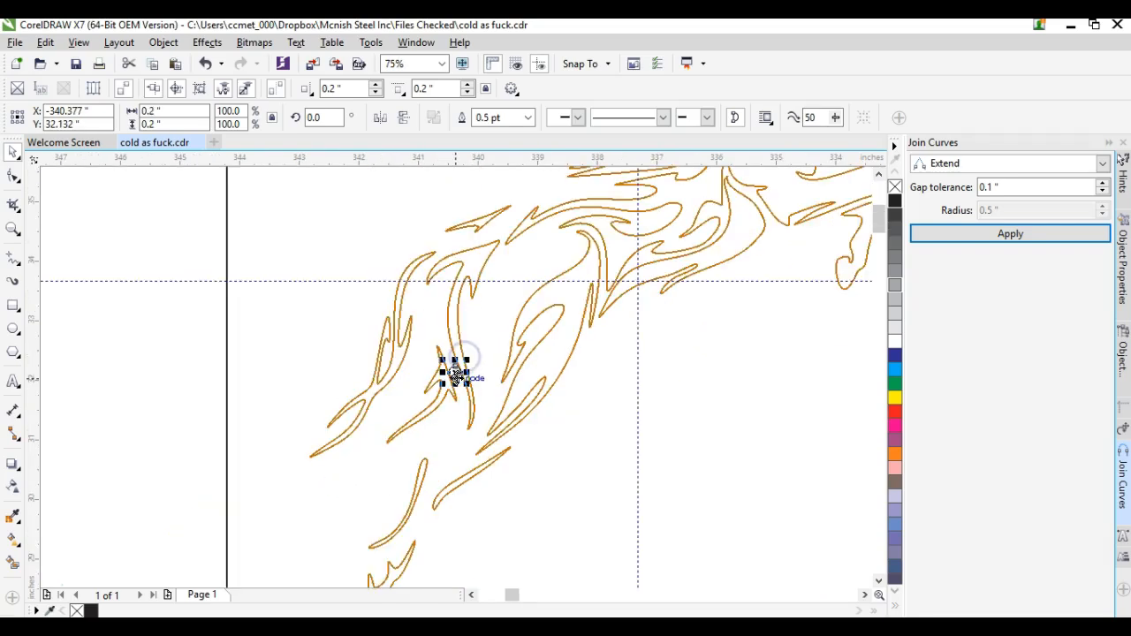
pyautogui.moveTo(454, 371); pyautogui.dragTo(348, 417)
pyautogui.scroll(1, 348, 417)
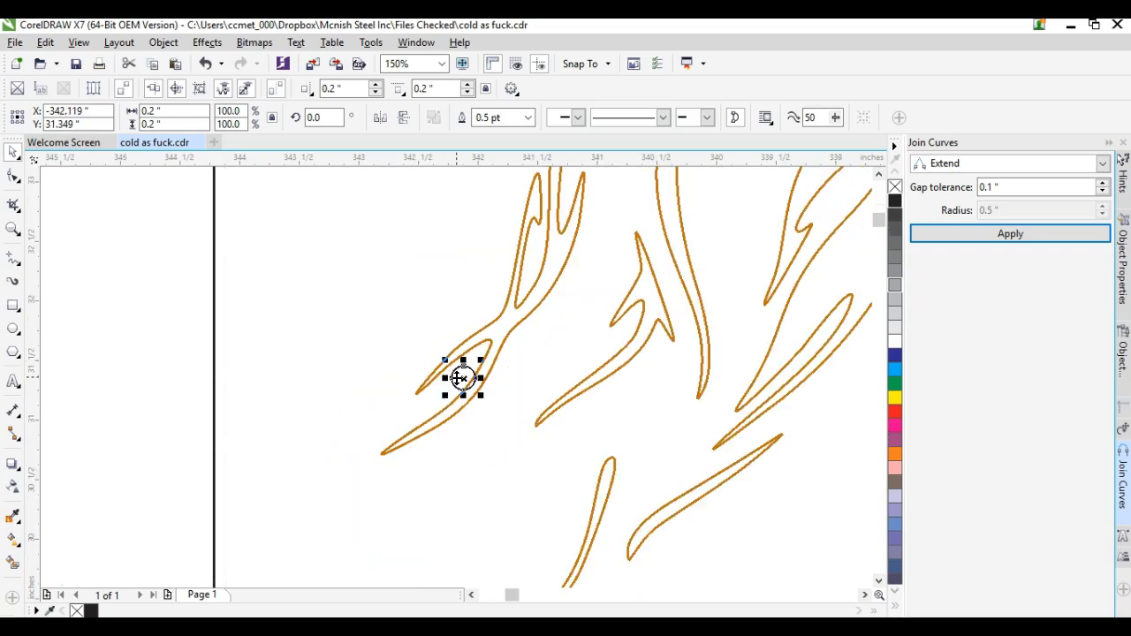
pyautogui.moveTo(437, 391); pyautogui.dragTo(460, 379)
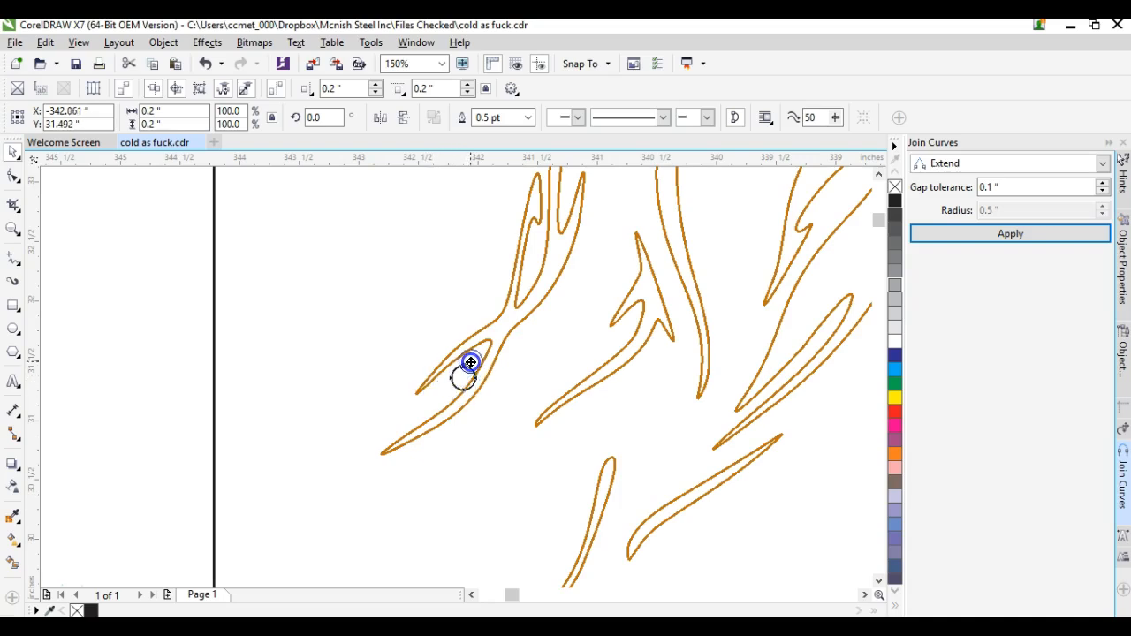
pyautogui.moveTo(484, 353); pyautogui.dragTo(476, 355)
pyautogui.scroll(3, 489, 347)
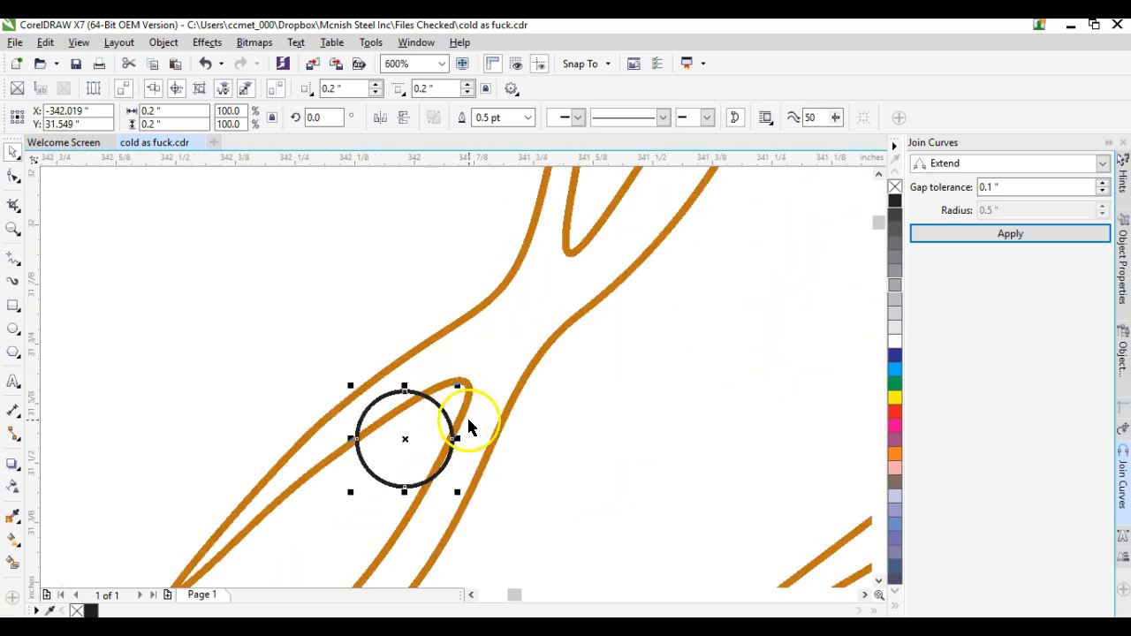
pyautogui.scroll(-1, 438, 406)
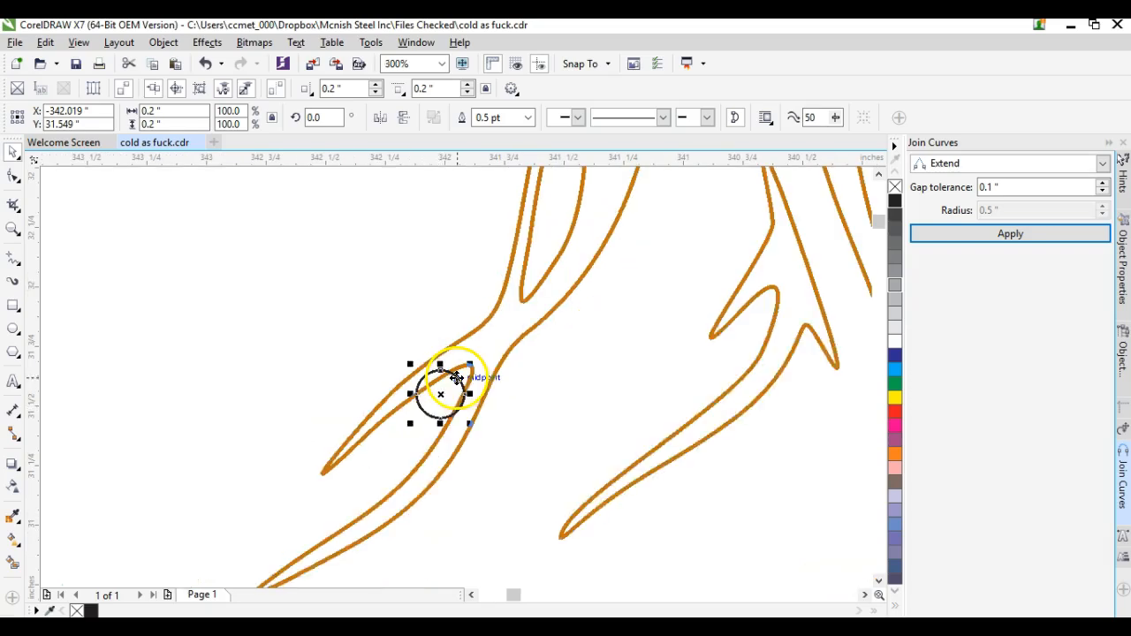
# - Move the gauge circle up to the narrow gap beside the upper spike of the rearmost tail curve
pyautogui.scroll(-1, 455, 378)
pyautogui.moveTo(451, 387); pyautogui.dragTo(517, 241)
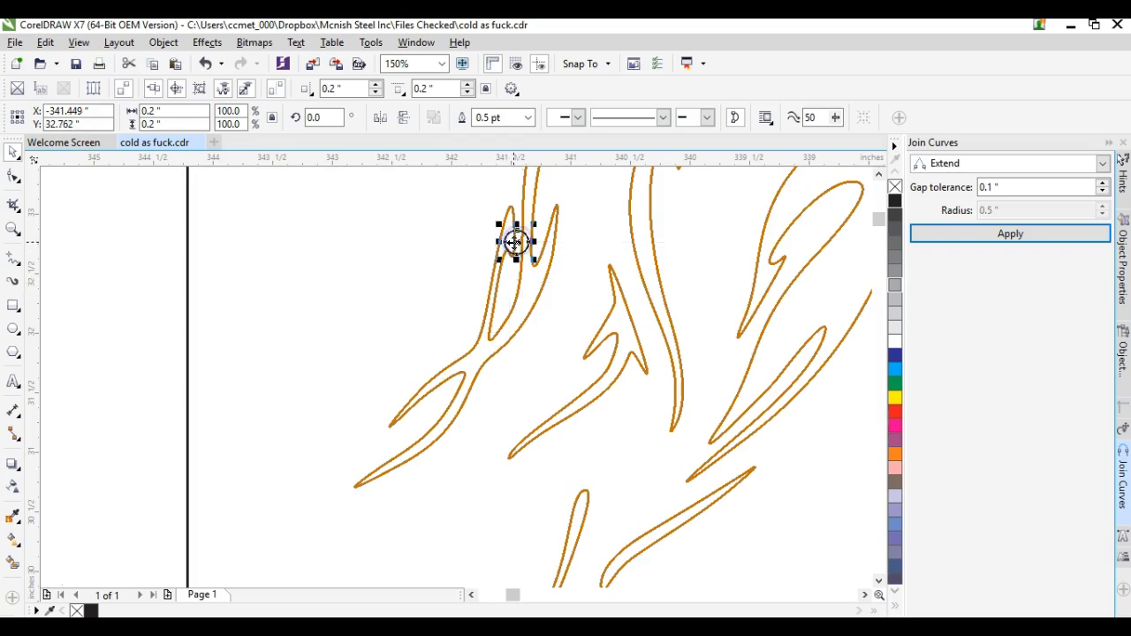
pyautogui.scroll(-3, 455, 380)
pyautogui.scroll(5, 455, 380)
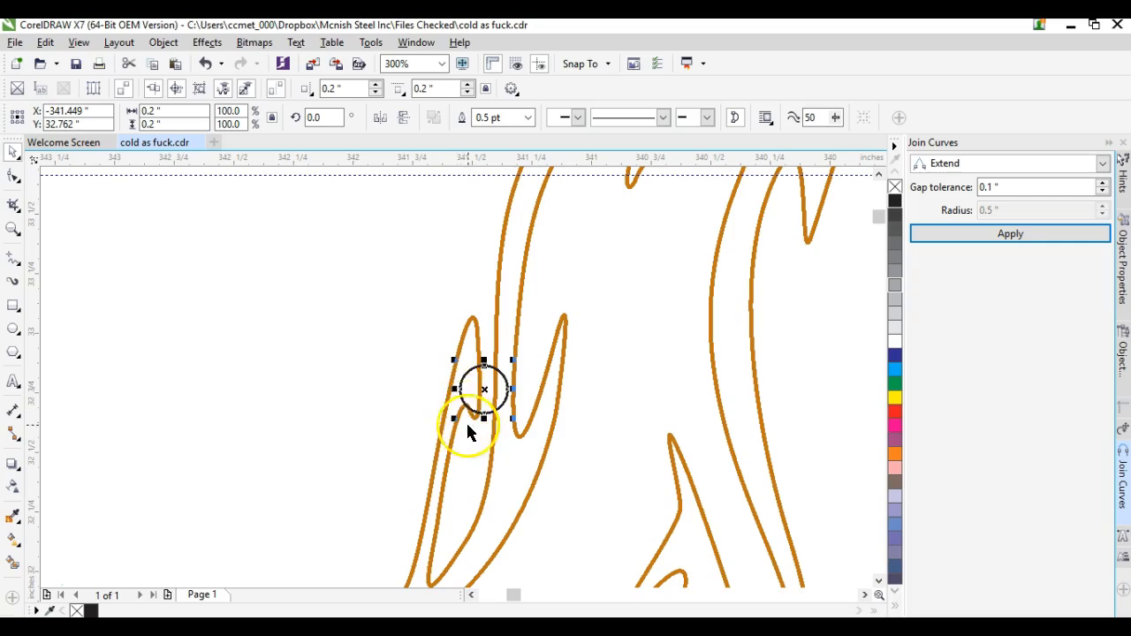
# - Select the nodes of the rearmost tail curve's upper spike and lower branches and shift them together away from the narrow gap
pyautogui.click(455, 449)
pyautogui.press('F10')
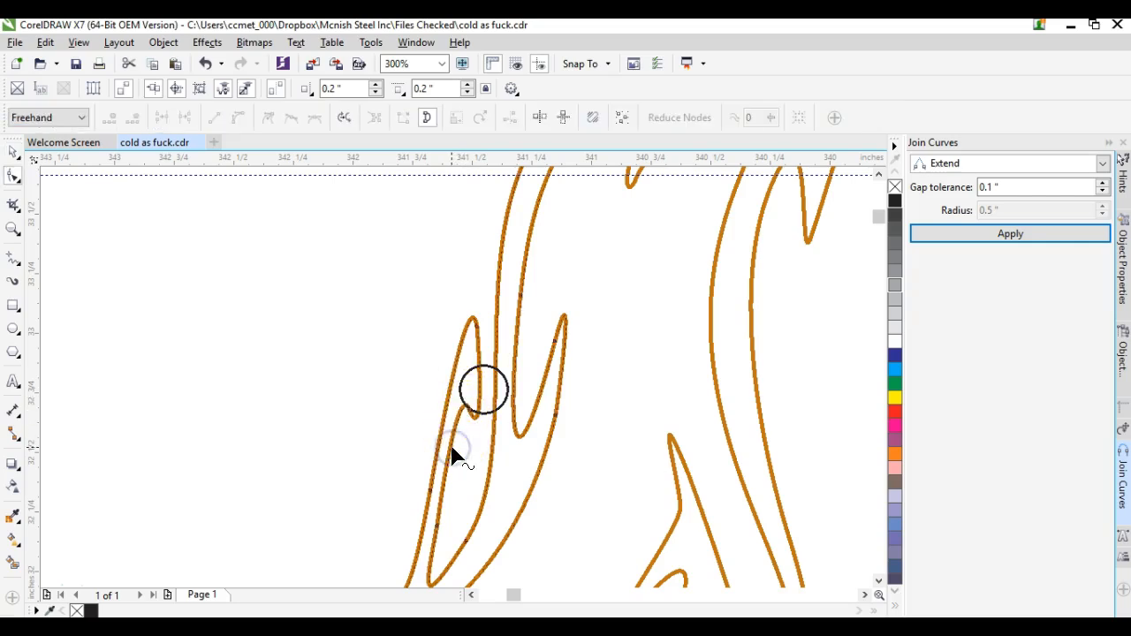
pyautogui.moveTo(483, 431)
pyautogui.mouseDown()
pyautogui.moveTo(469, 297)
pyautogui.moveTo(442, 318)
pyautogui.moveTo(412, 475)
pyautogui.mouseUp()
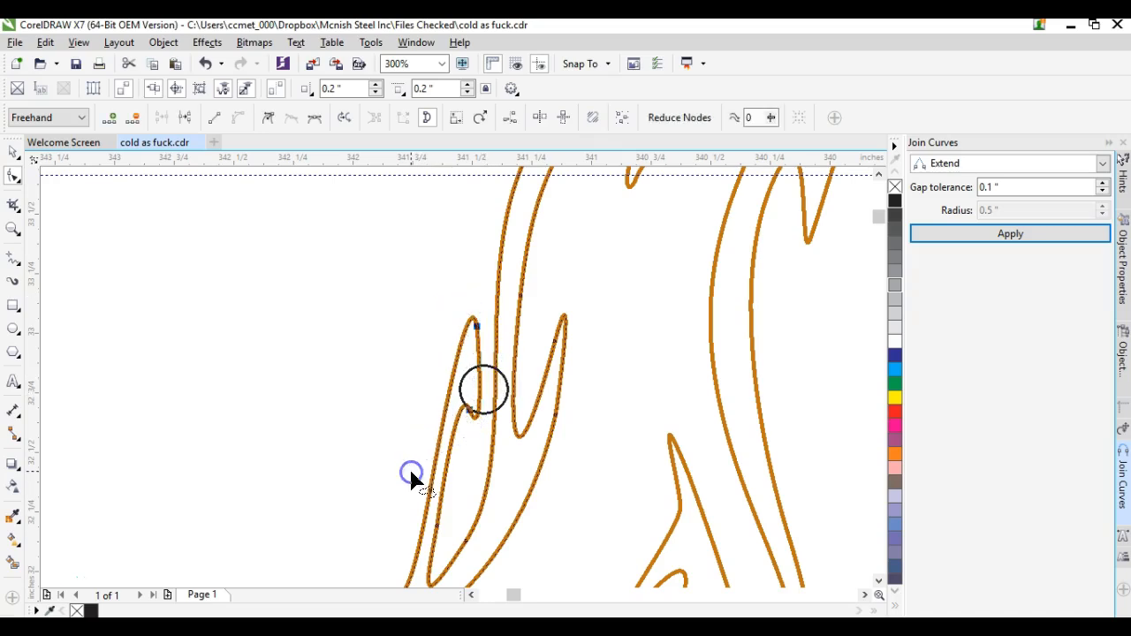
pyautogui.scroll(-3, 459, 383)
pyautogui.scroll(2, 456, 385)
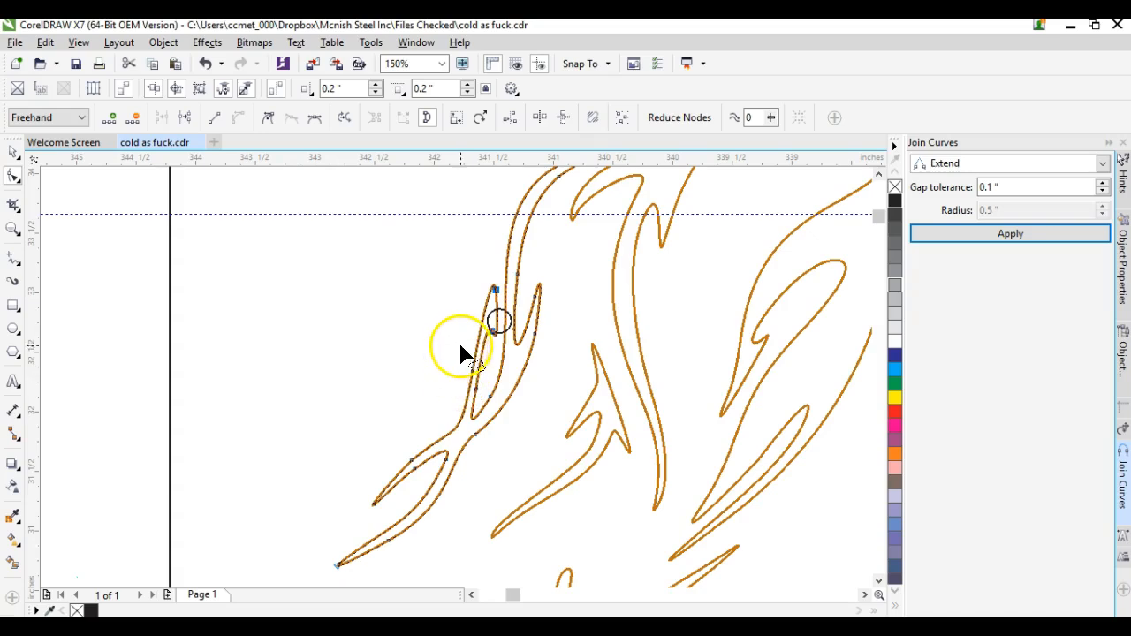
pyautogui.click(497, 349)
pyautogui.moveTo(501, 320)
pyautogui.mouseDown()
pyautogui.moveTo(495, 275)
pyautogui.moveTo(457, 287)
pyautogui.moveTo(288, 531)
pyautogui.moveTo(309, 561)
pyautogui.moveTo(343, 578)
pyautogui.moveTo(448, 553)
pyautogui.moveTo(523, 425)
pyautogui.mouseUp()
pyautogui.click(491, 400)
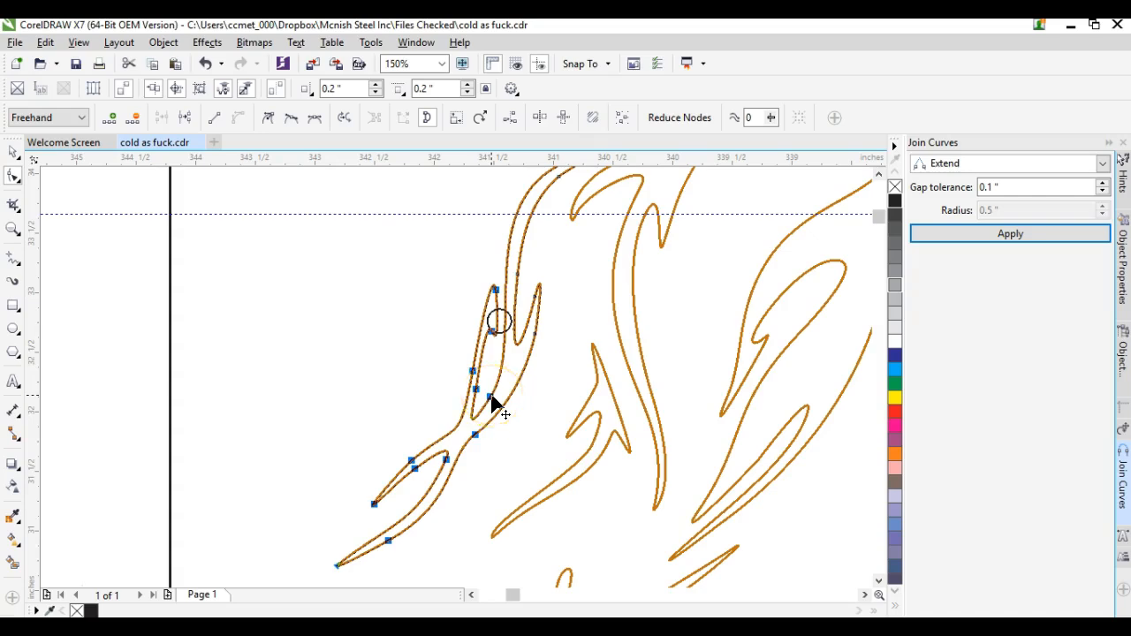
pyautogui.moveTo(491, 399); pyautogui.dragTo(483, 402)
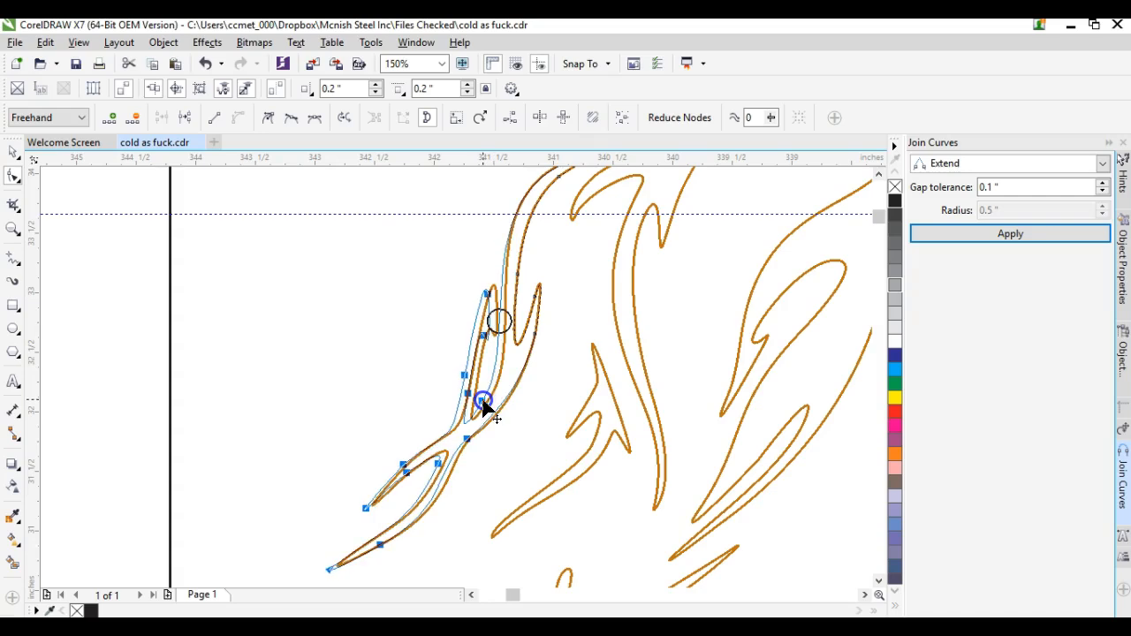
# - Finish shifting the selected nodes of the rearmost tail curve, and pull the adjacent edge of its long stem away from the upper spike
pyautogui.moveTo(482, 403); pyautogui.dragTo(481, 403)
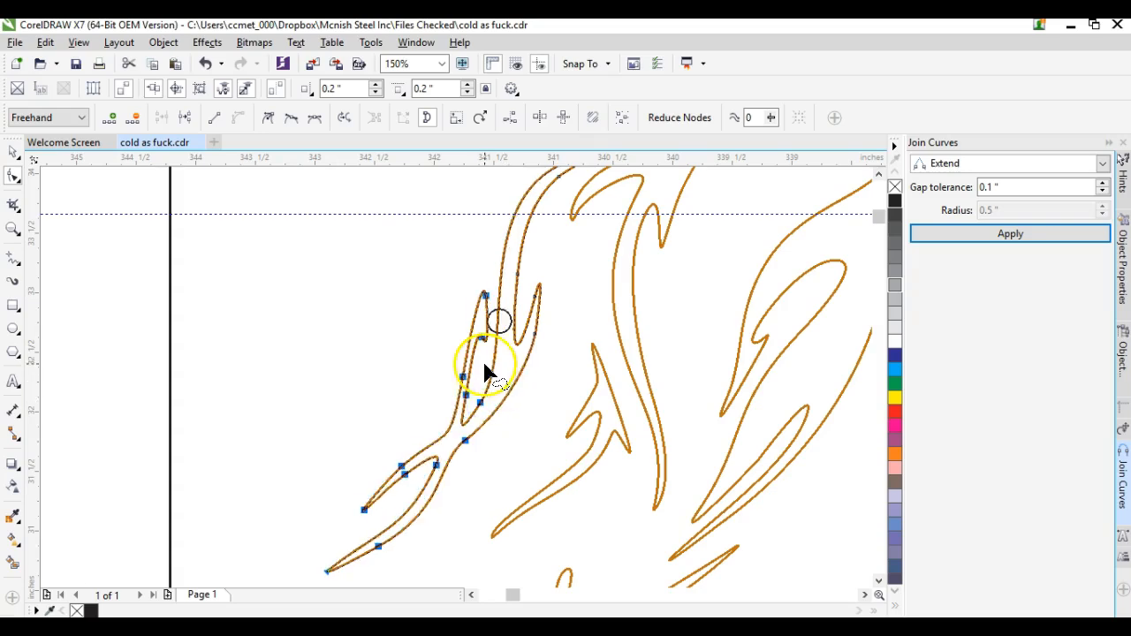
pyautogui.scroll(2, 487, 373)
pyautogui.click(480, 296)
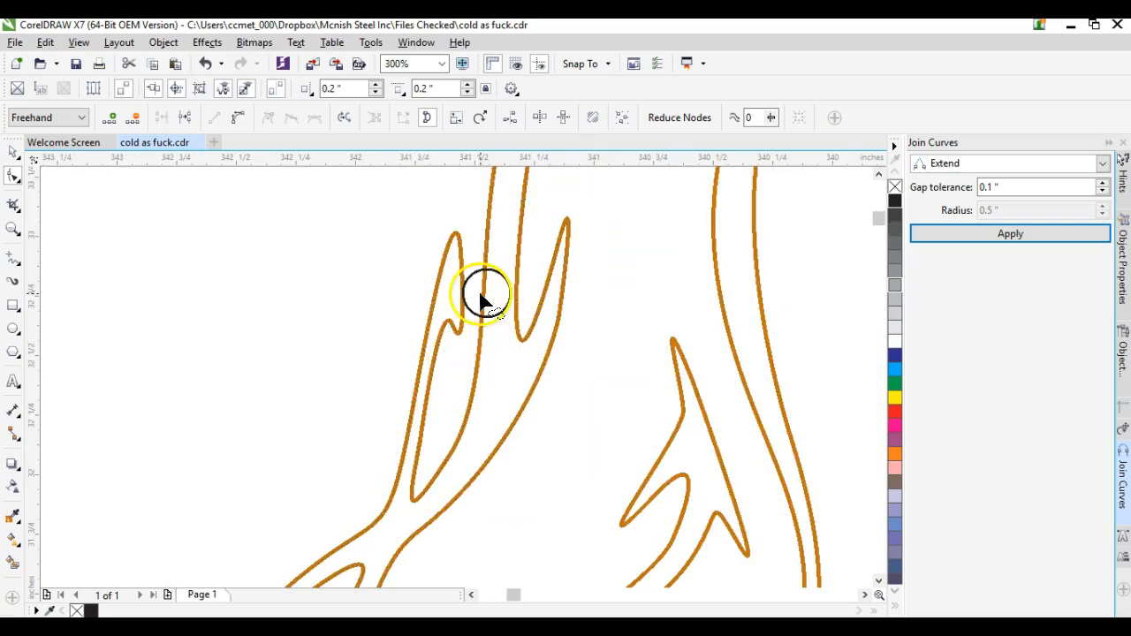
pyautogui.click(487, 299)
pyautogui.click(485, 298)
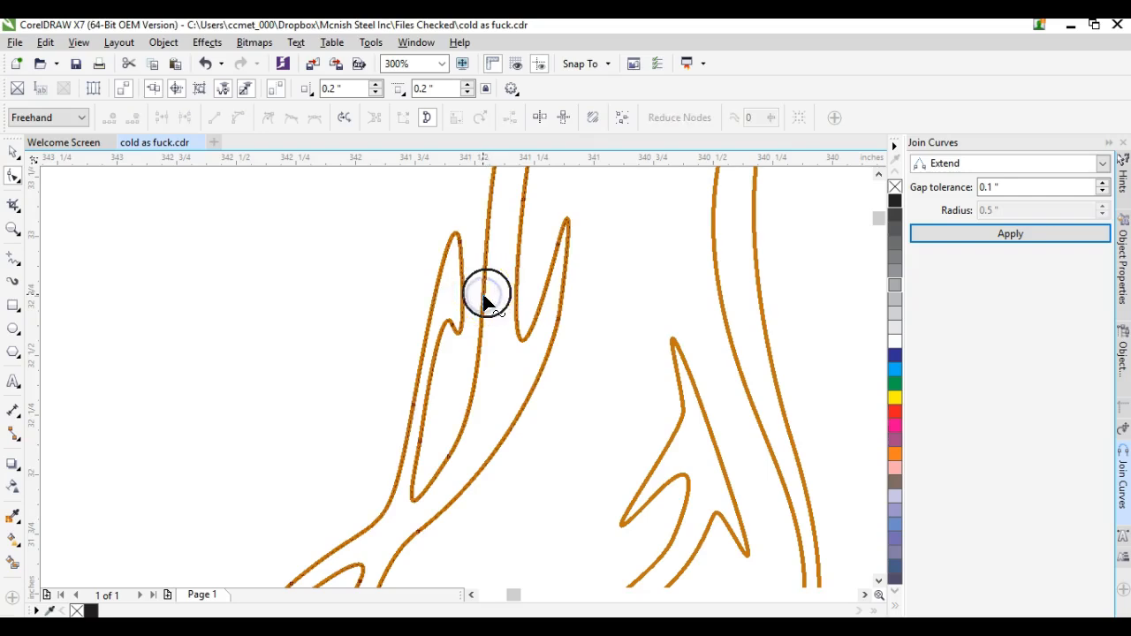
pyautogui.click(491, 297)
pyautogui.moveTo(493, 295); pyautogui.dragTo(497, 298)
pyautogui.scroll(-3, 497, 298)
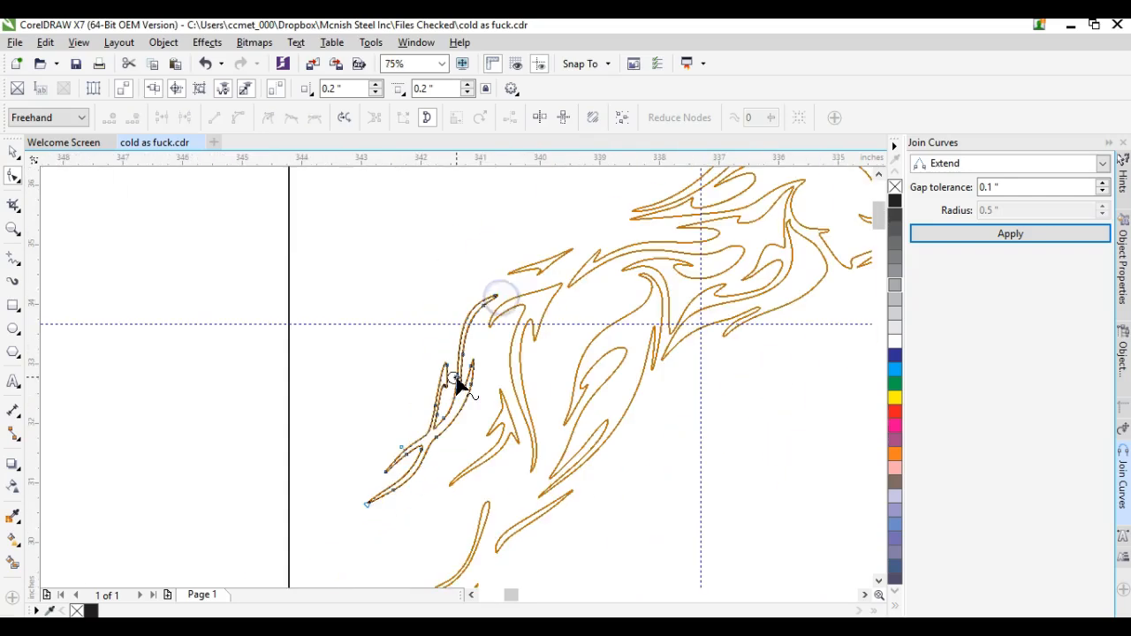
pyautogui.scroll(6, 460, 386)
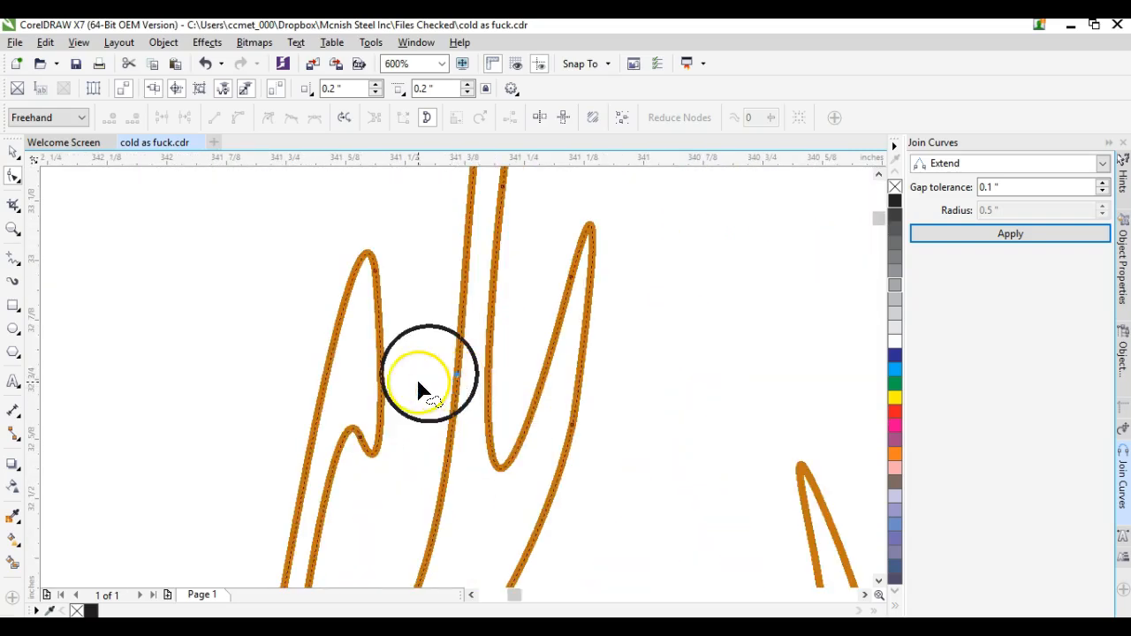
# - Select the four nodes of the rearmost tail curve's upper spike and, in elastic mode, shift them away from the long stem
pyautogui.scroll(-6, 376, 399)
pyautogui.scroll(4, 455, 380)
pyautogui.moveTo(447, 438)
pyautogui.mouseDown()
pyautogui.moveTo(485, 347)
pyautogui.moveTo(465, 253)
pyautogui.moveTo(410, 256)
pyautogui.moveTo(366, 393)
pyautogui.moveTo(363, 477)
pyautogui.moveTo(368, 524)
pyautogui.moveTo(402, 530)
pyautogui.moveTo(441, 501)
pyautogui.mouseUp()
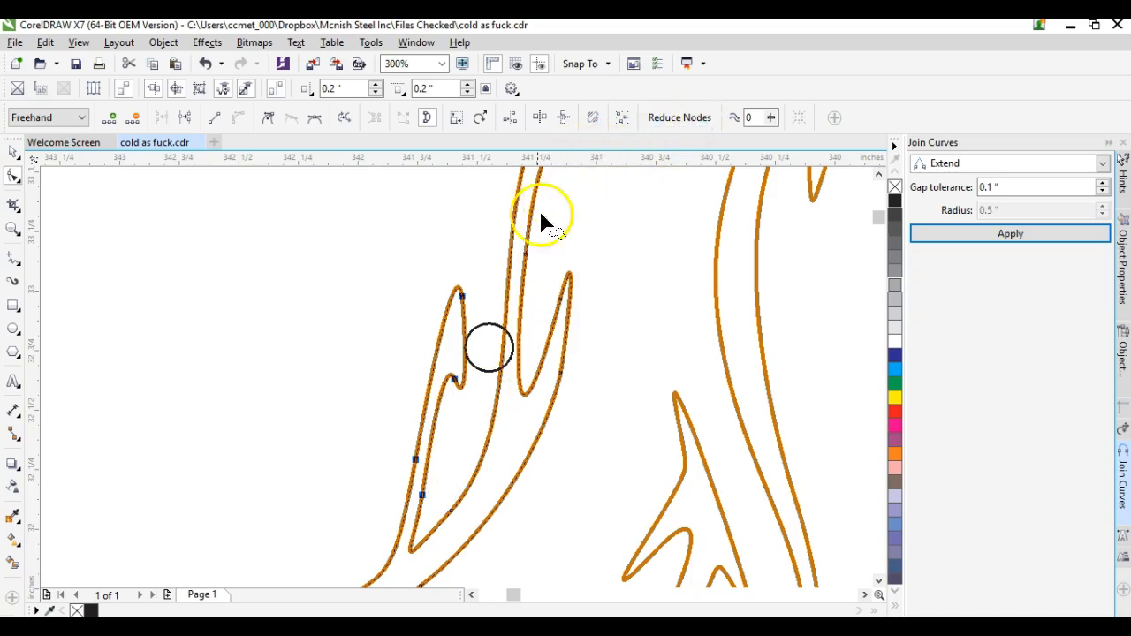
pyautogui.click(592, 121)
pyautogui.moveTo(458, 302); pyautogui.dragTo(451, 302)
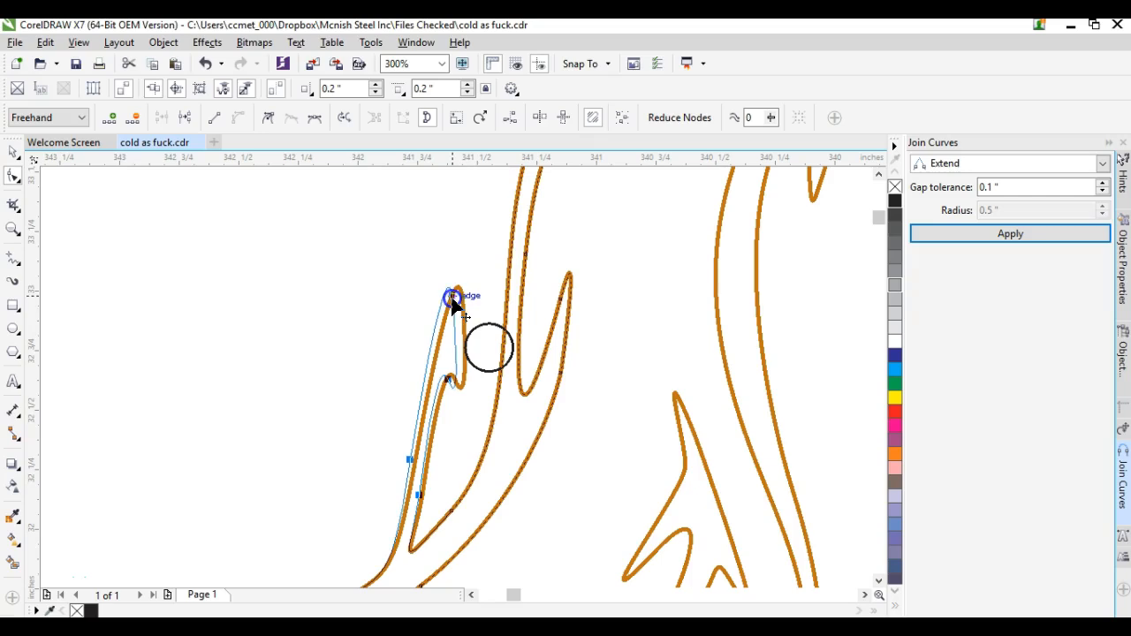
pyautogui.moveTo(450, 303); pyautogui.dragTo(450, 299)
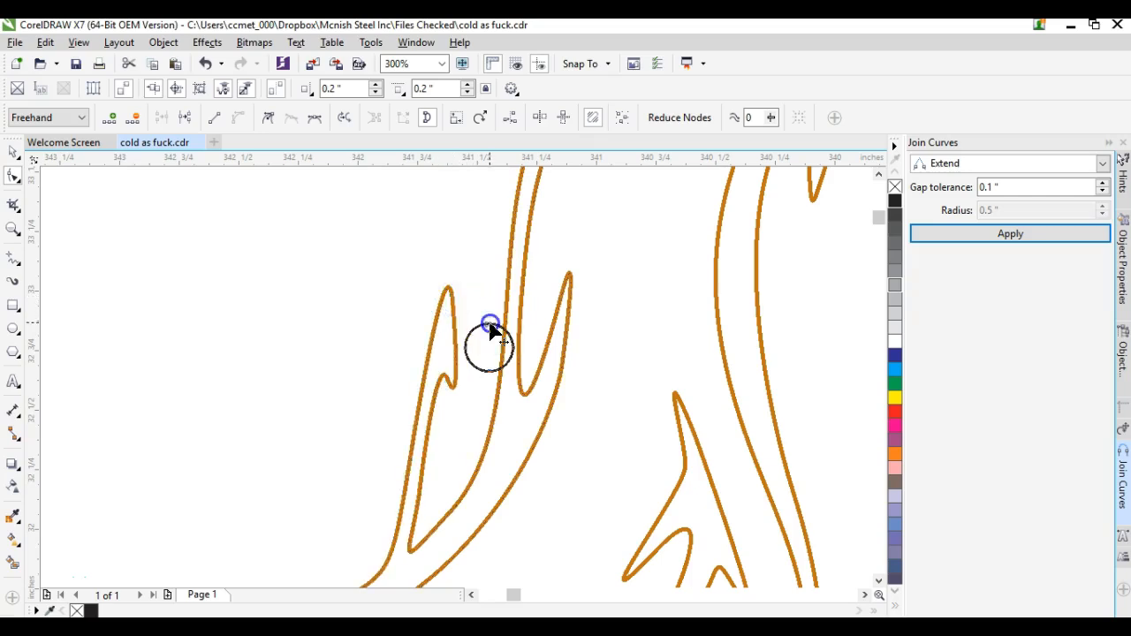
# - Fit the gauge circle between the upper spike and the long stem, and move it to the gap at the rearmost tail curve's upper end
pyautogui.click(493, 302)
pyautogui.click(512, 349)
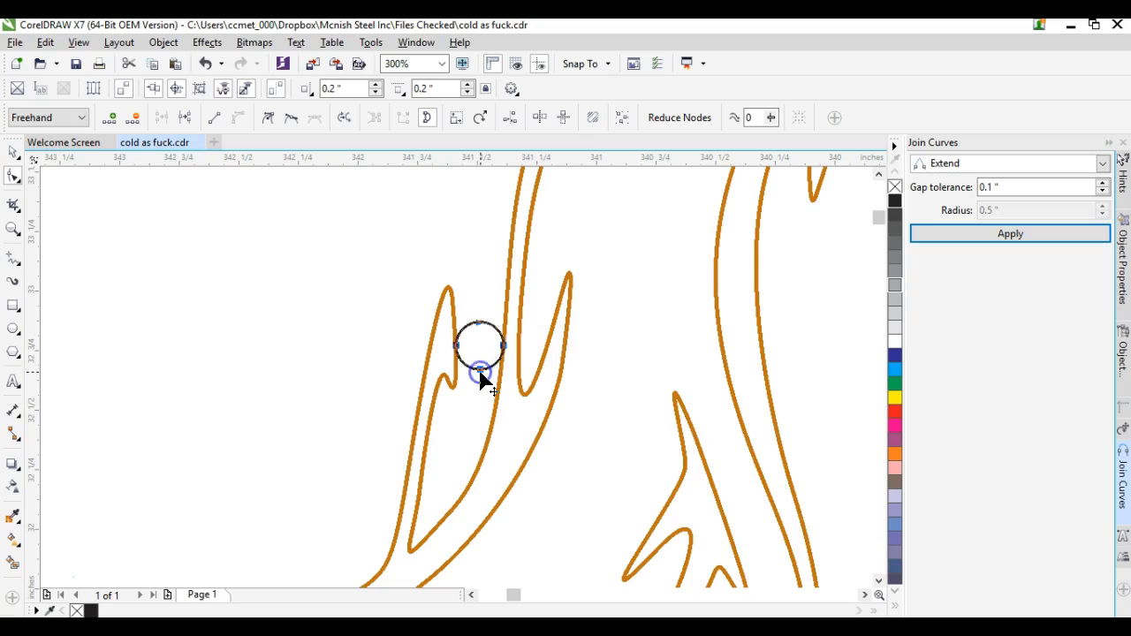
pyautogui.scroll(-5, 478, 382)
pyautogui.scroll(2, 458, 381)
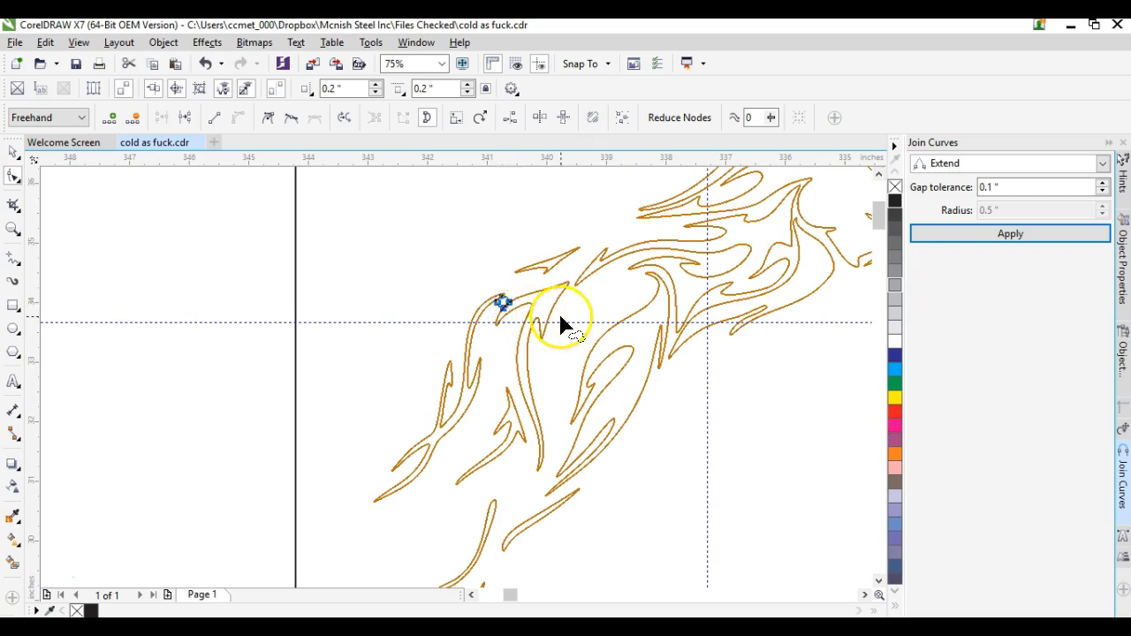
pyautogui.scroll(-1, 458, 386)
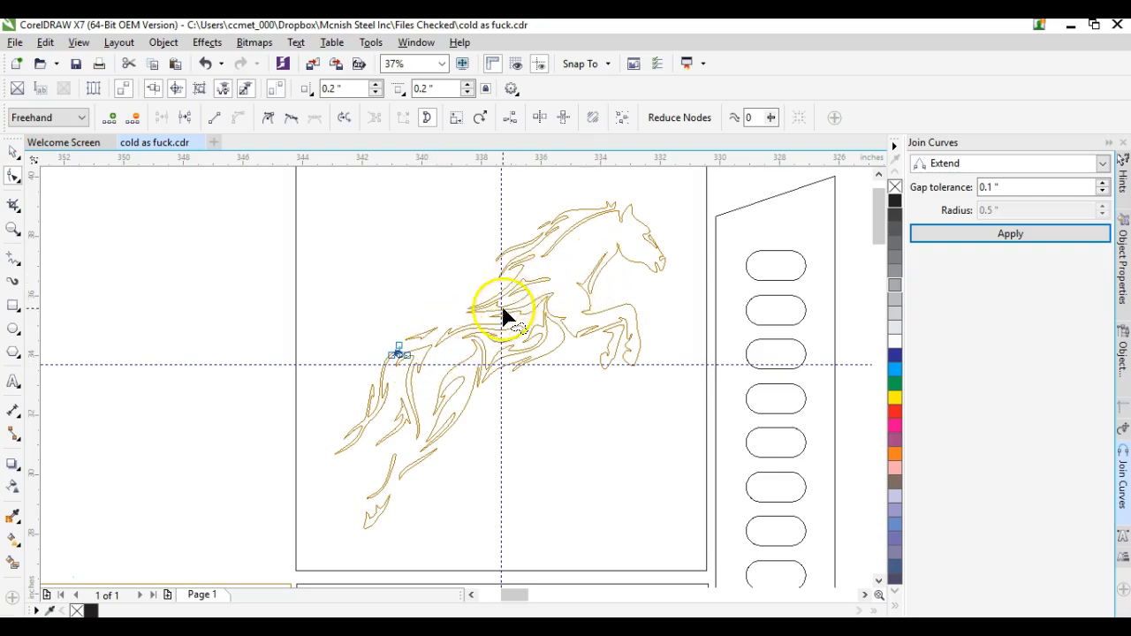
pyautogui.scroll(1, 508, 300)
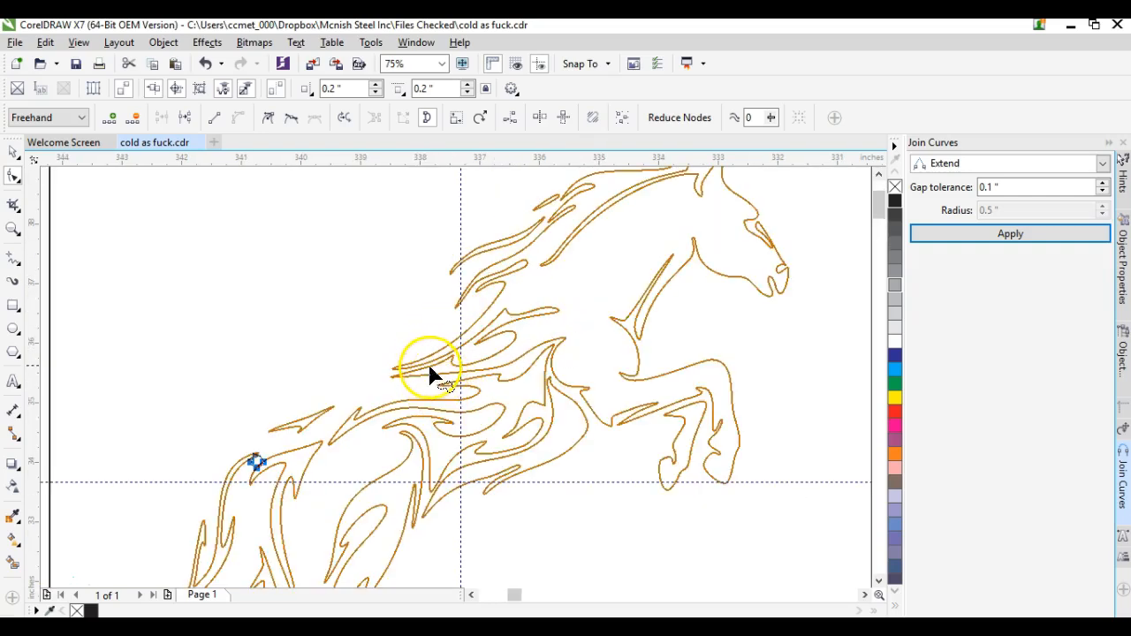